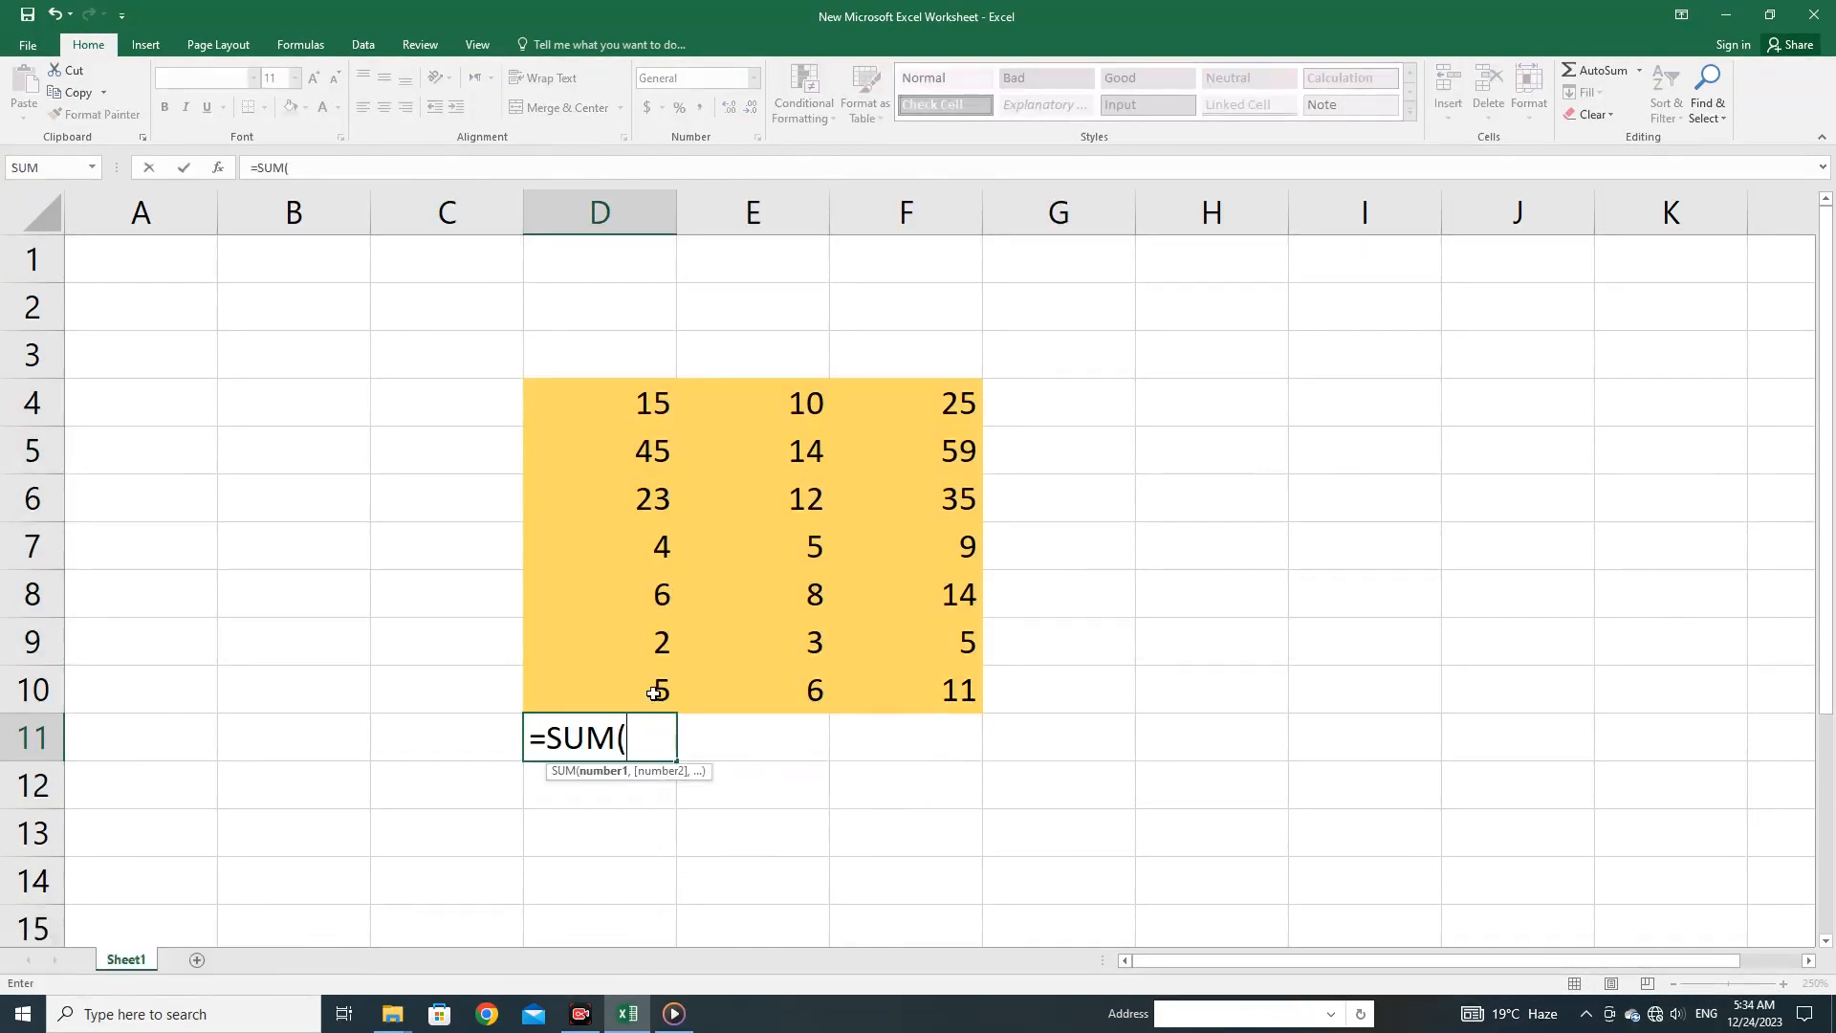
# Replace the unfinished SUM entry in D11 with an automatic sum of D4:D10
pyautogui.press('Escape')
pyautogui.hotkey('alt', '=')
pyautogui.hotkey('ctrl', 'Return')
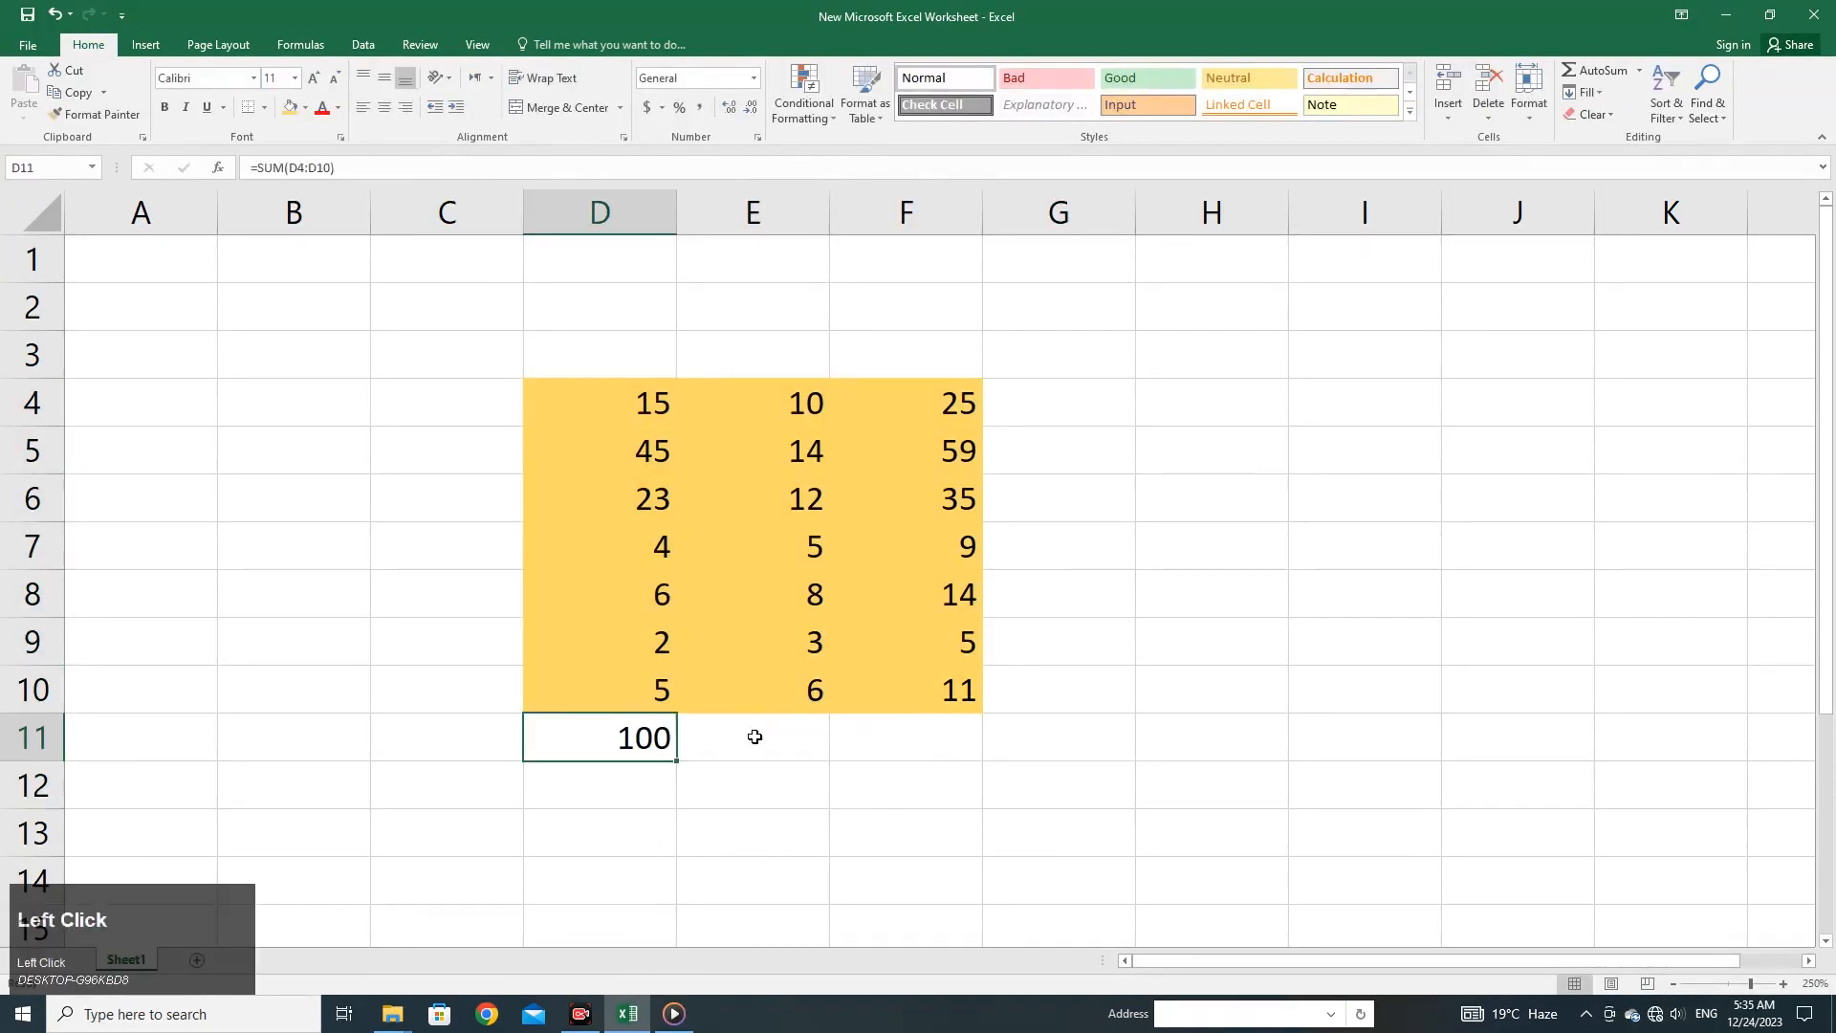
# Fill D11:F11 with automatic sums of the three columns above
pyautogui.click(861, 819)
pyautogui.moveTo(612, 737); pyautogui.dragTo(848, 742)
pyautogui.hotkey('alt', '=')
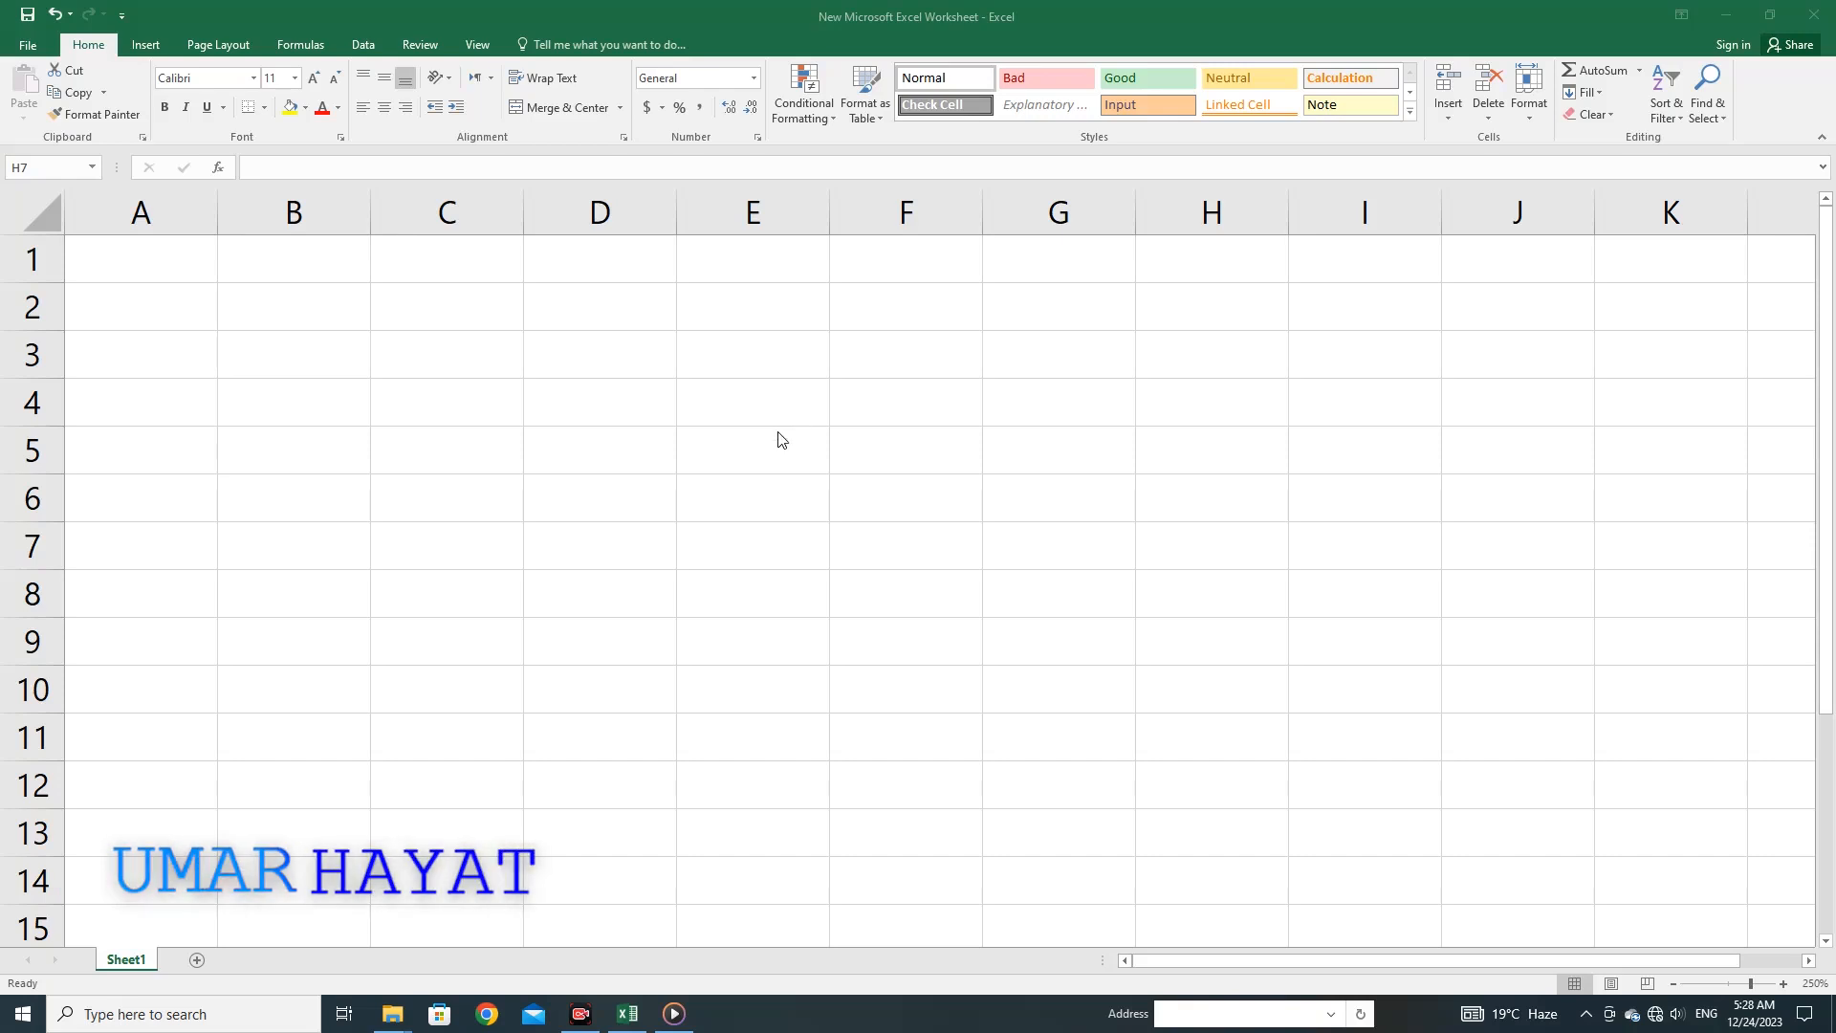
# Enter 5 in cell D4 and 10 in cell E4
pyautogui.click(617, 409)
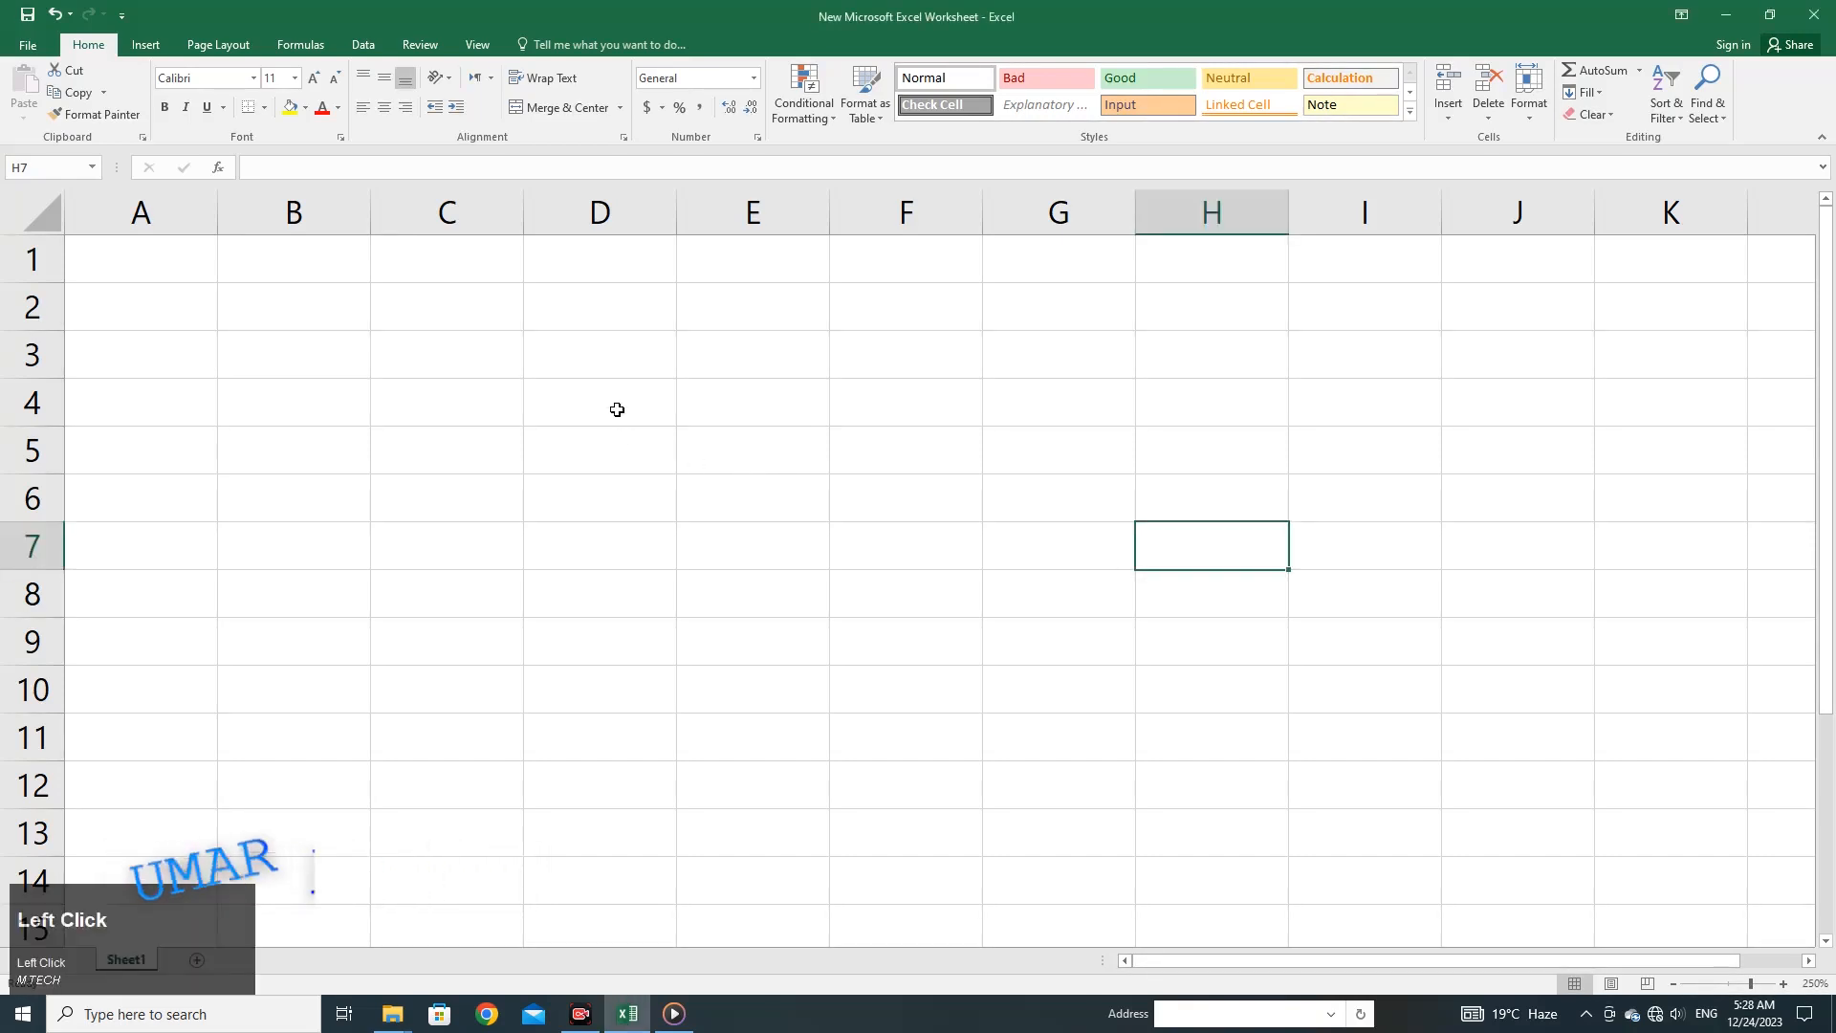
pyautogui.click(616, 400)
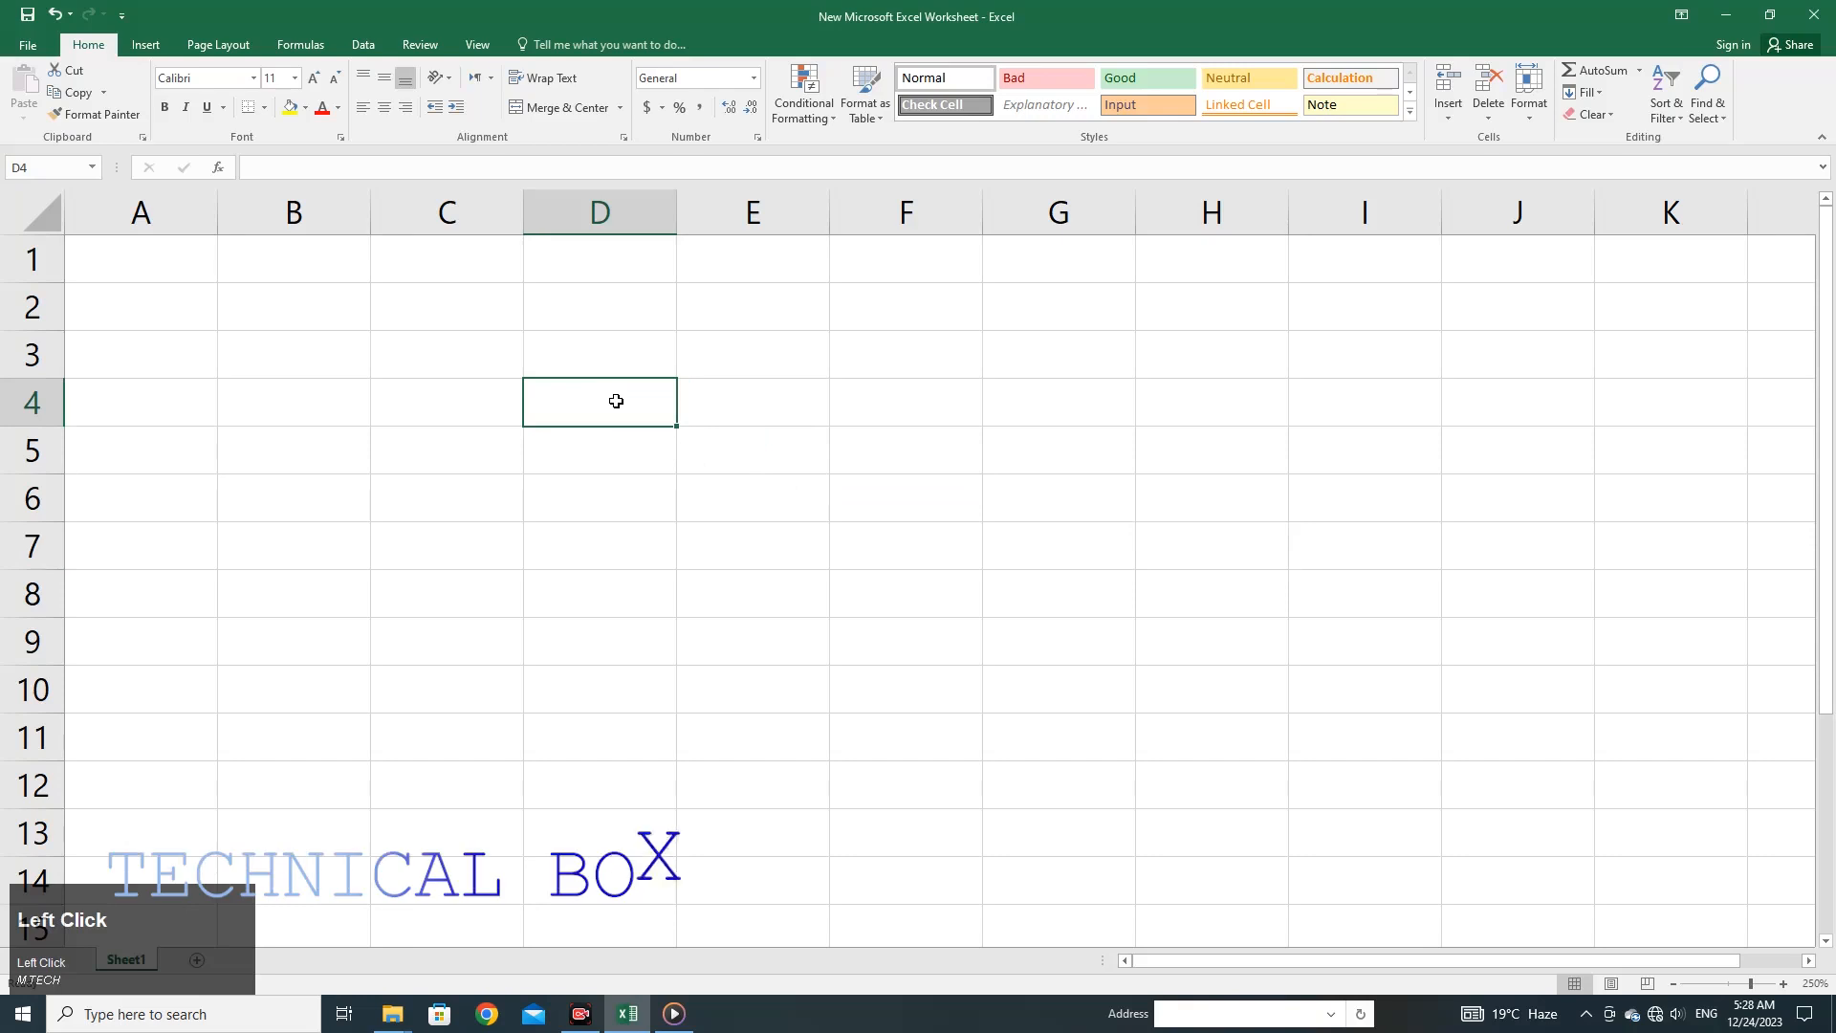
pyautogui.write('5')
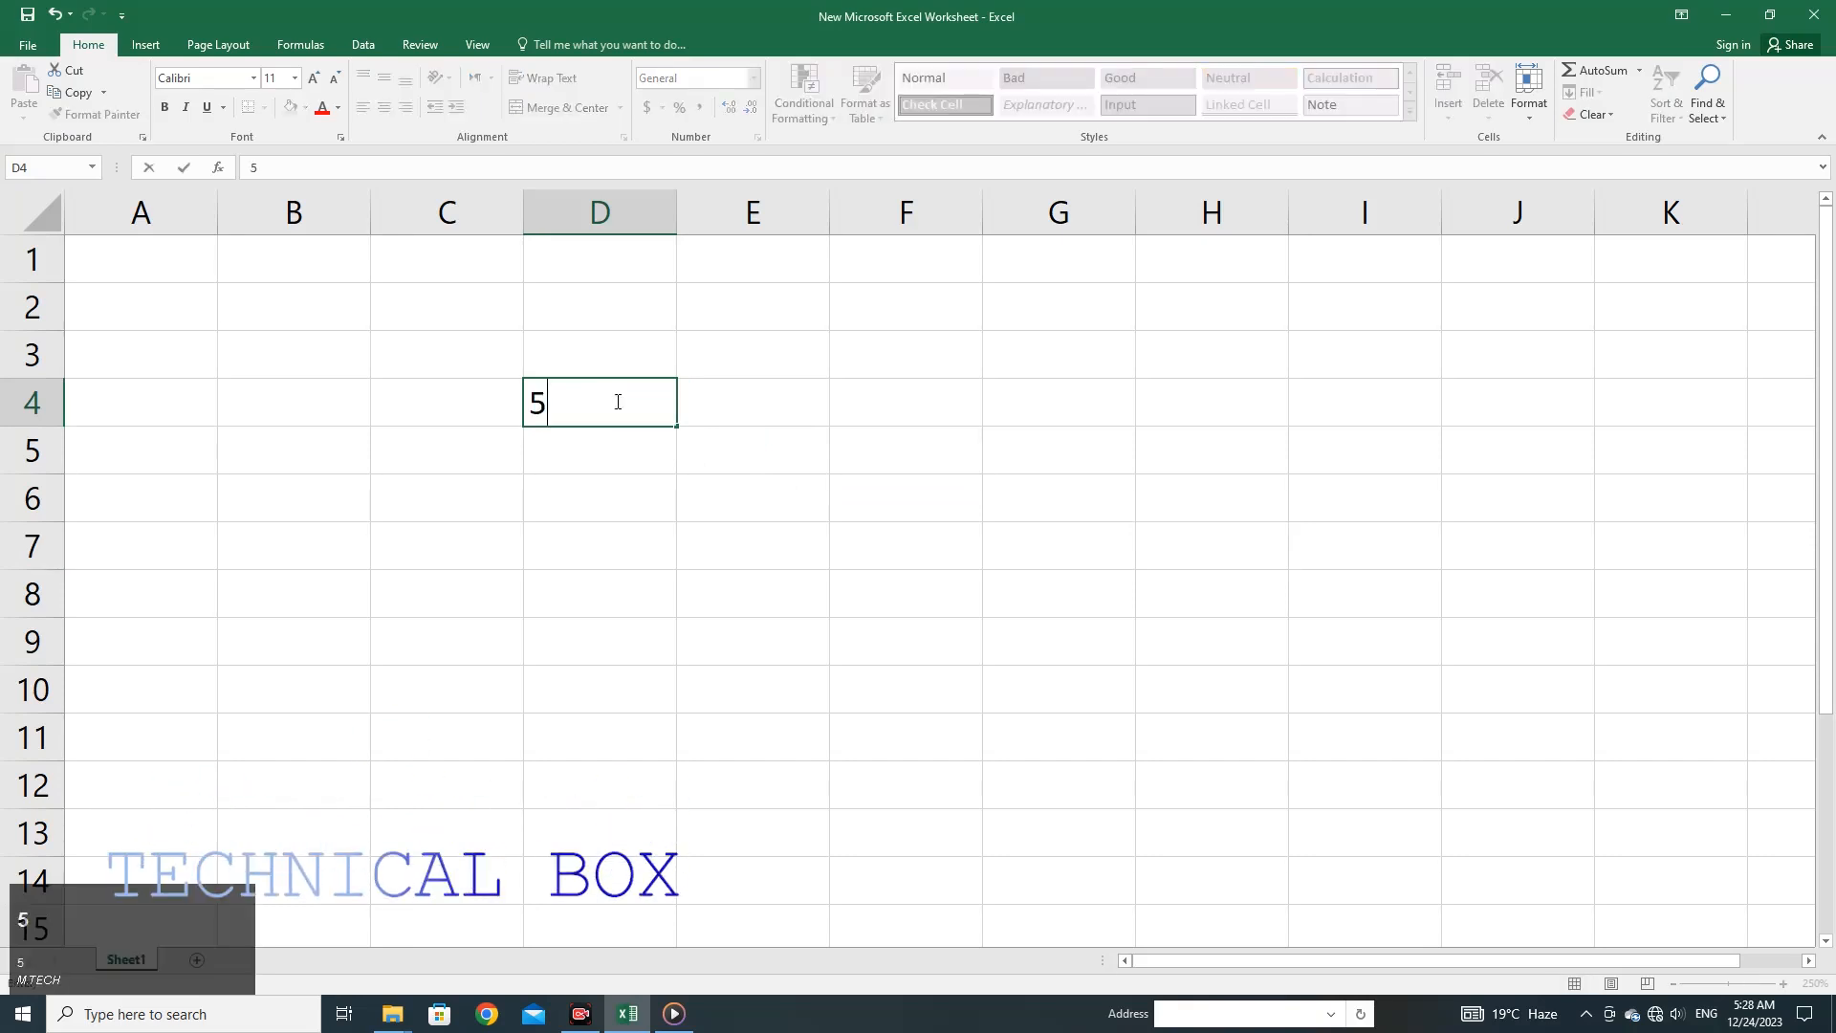
pyautogui.click(817, 398)
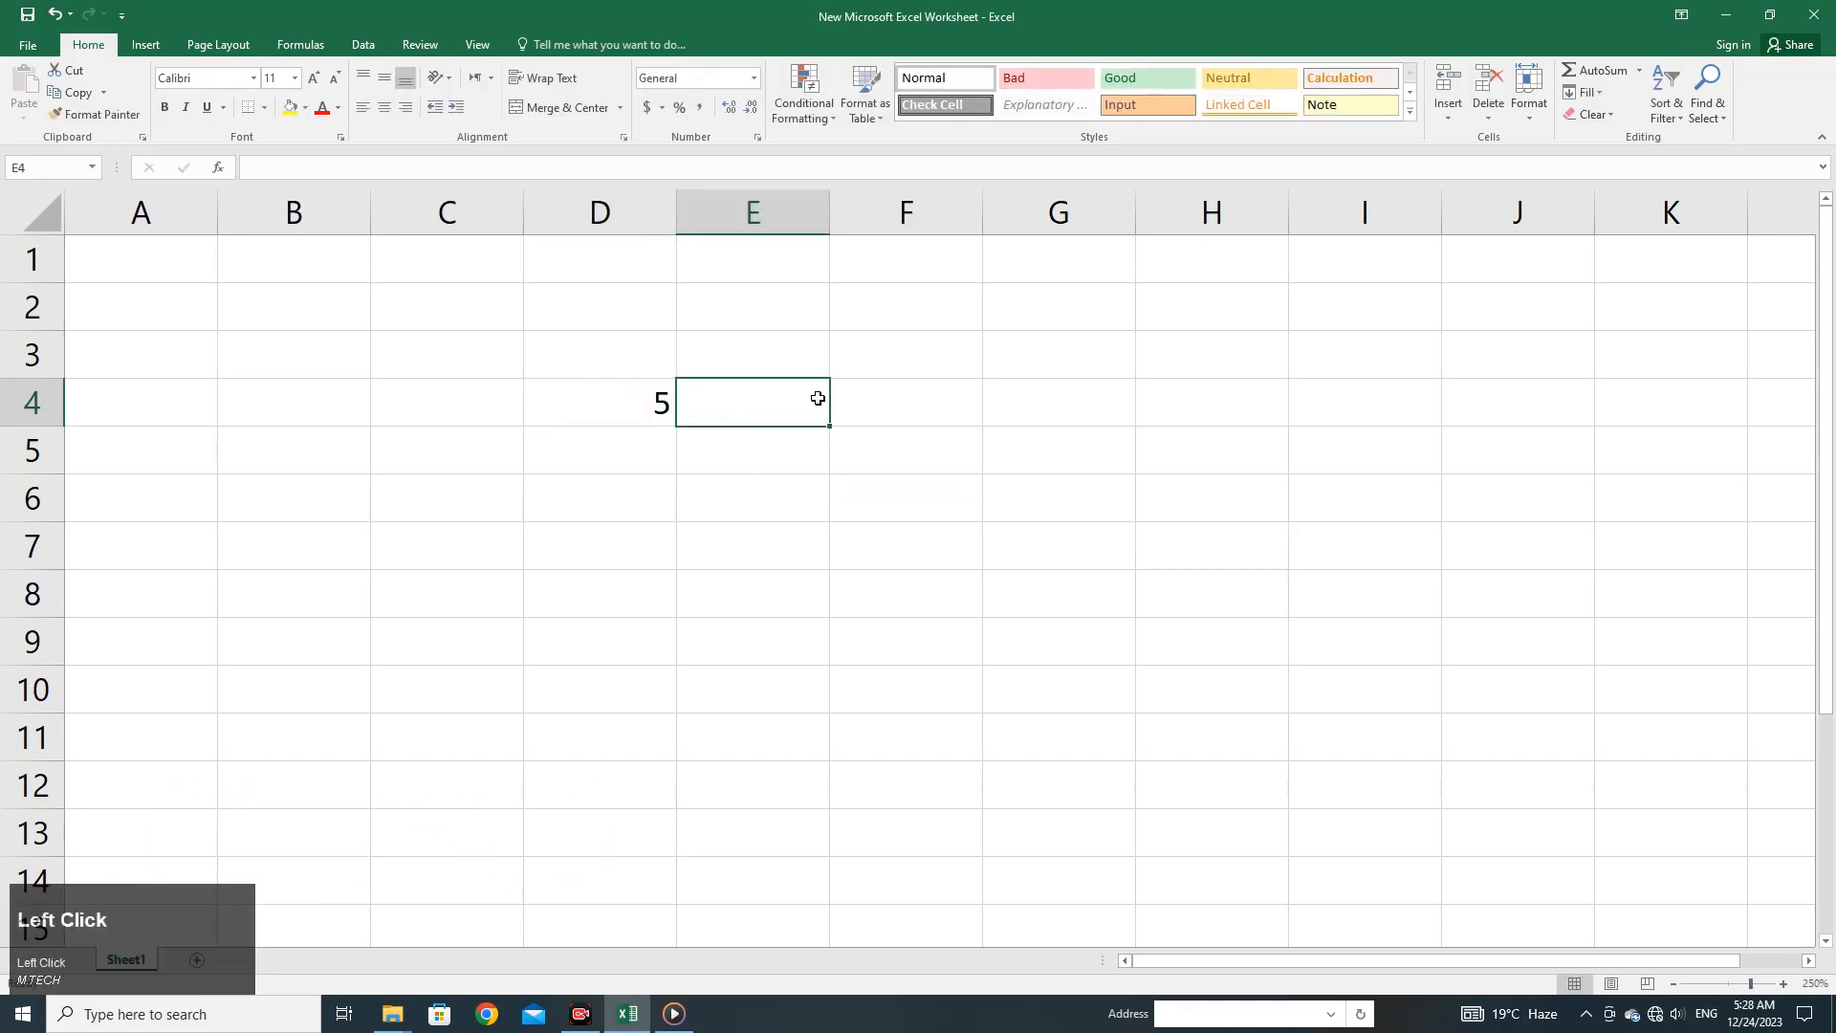
pyautogui.write('10')
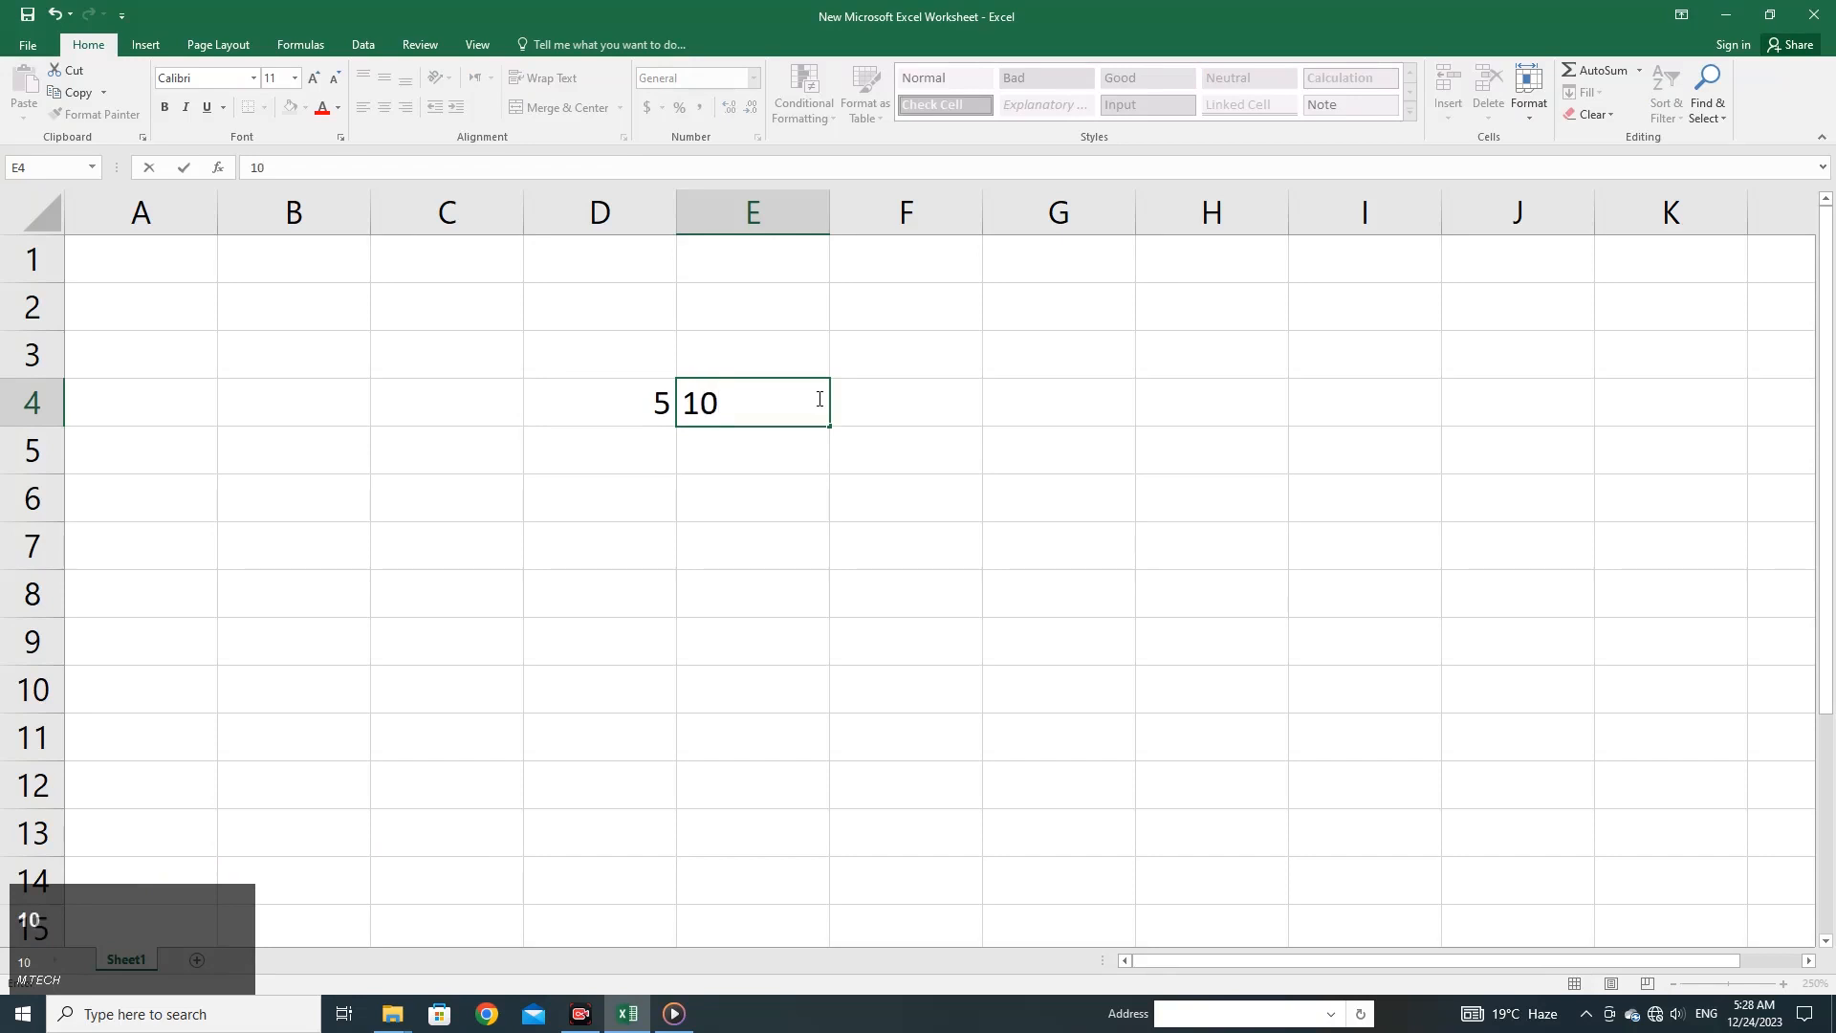
# Add the two numbers in F4 with the cell-reference formula =D4+E4, and undo that entry
pyautogui.click(847, 406)
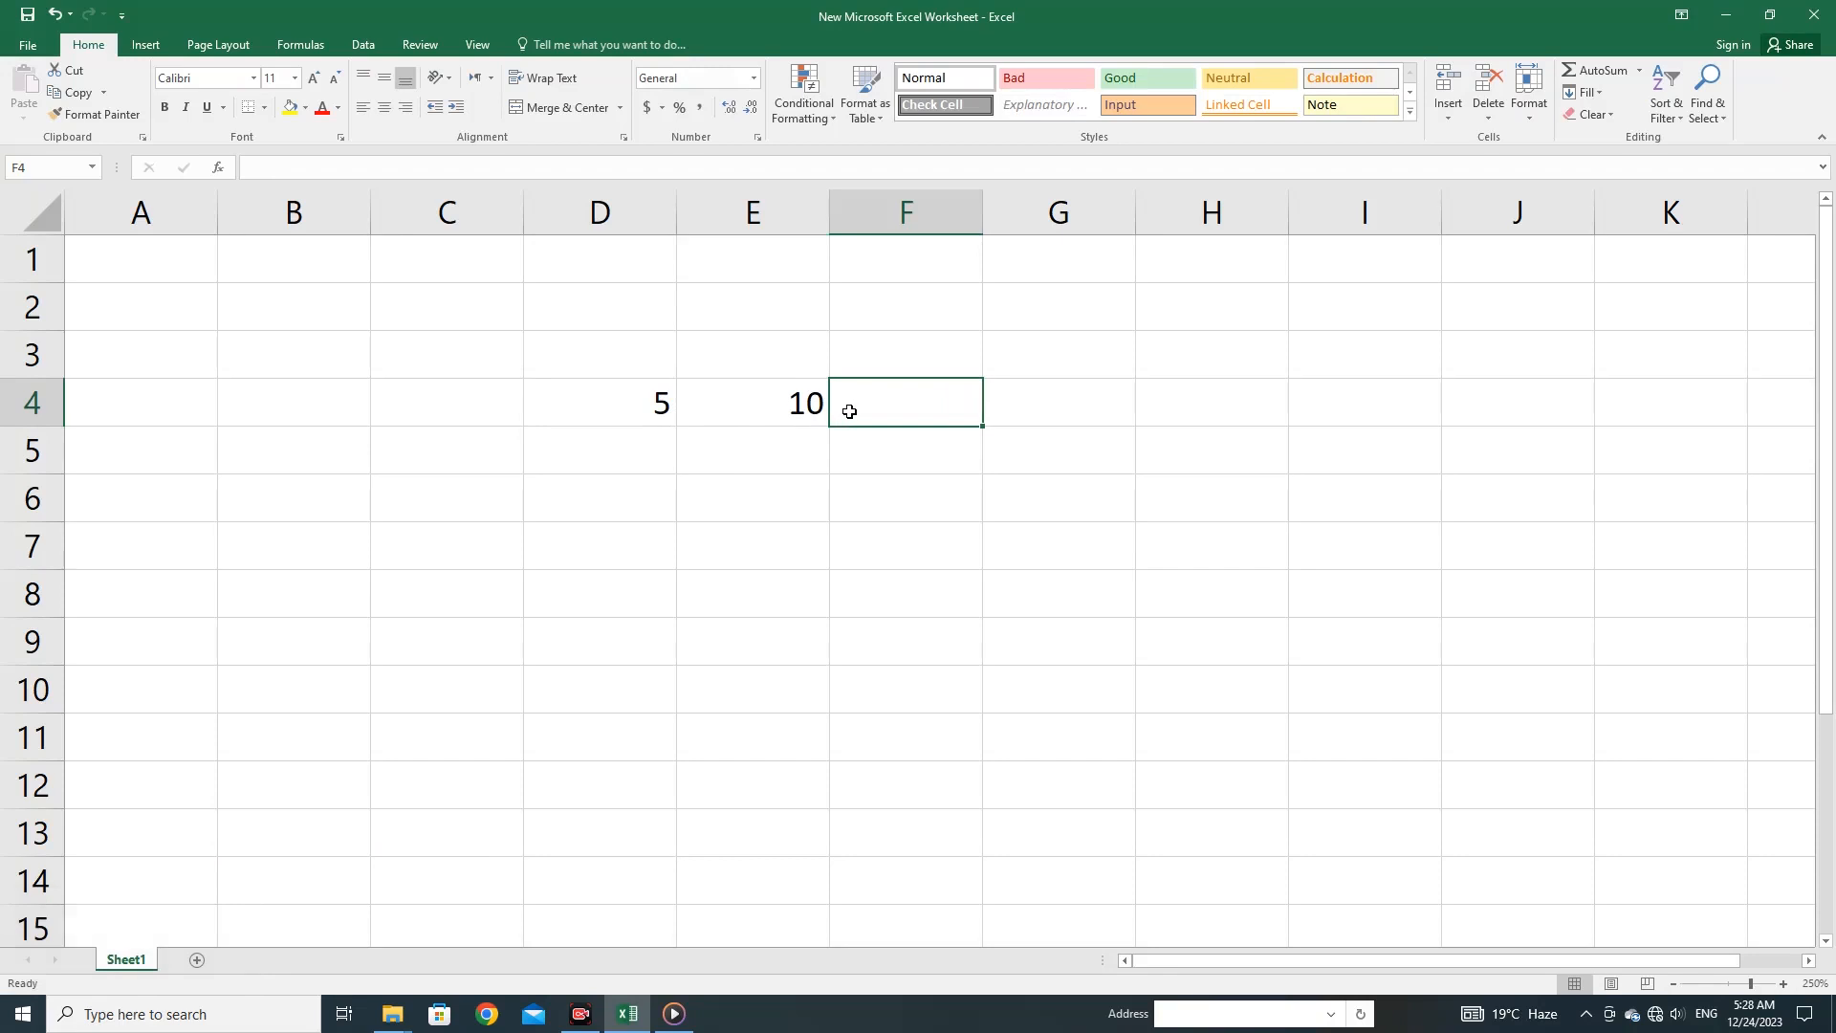
pyautogui.write('=')
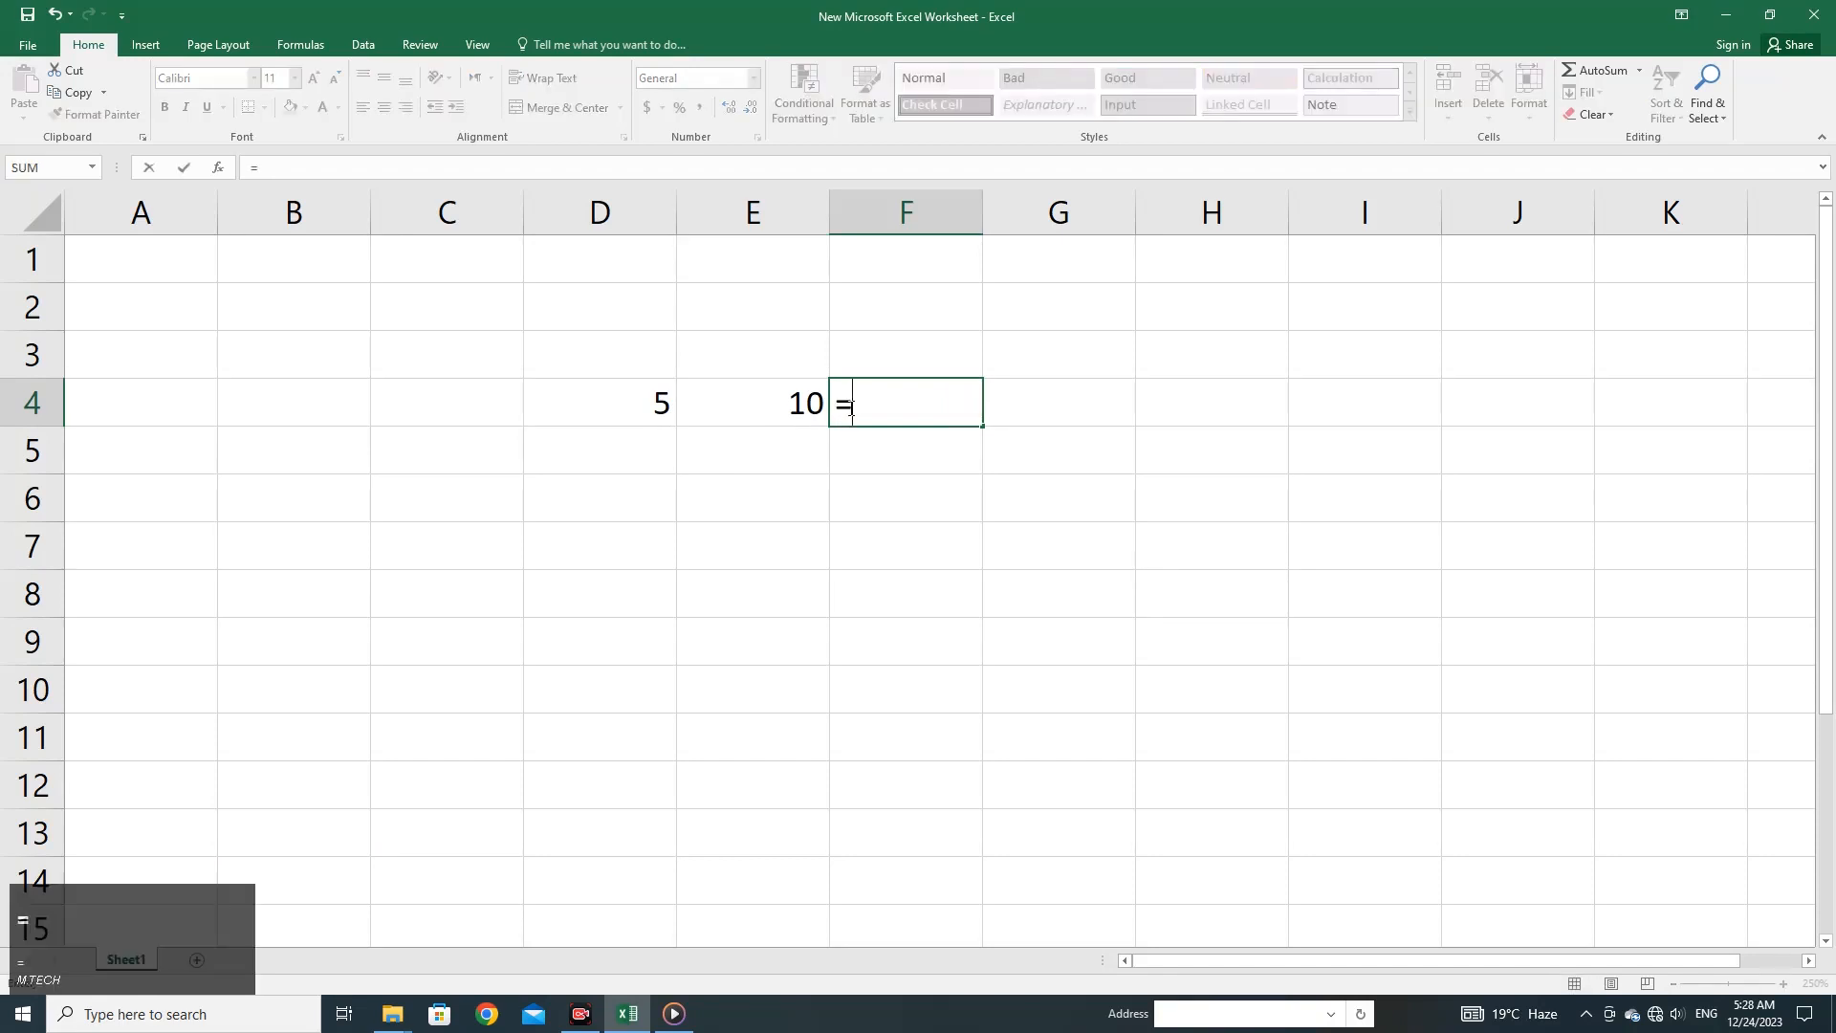
pyautogui.click(659, 405)
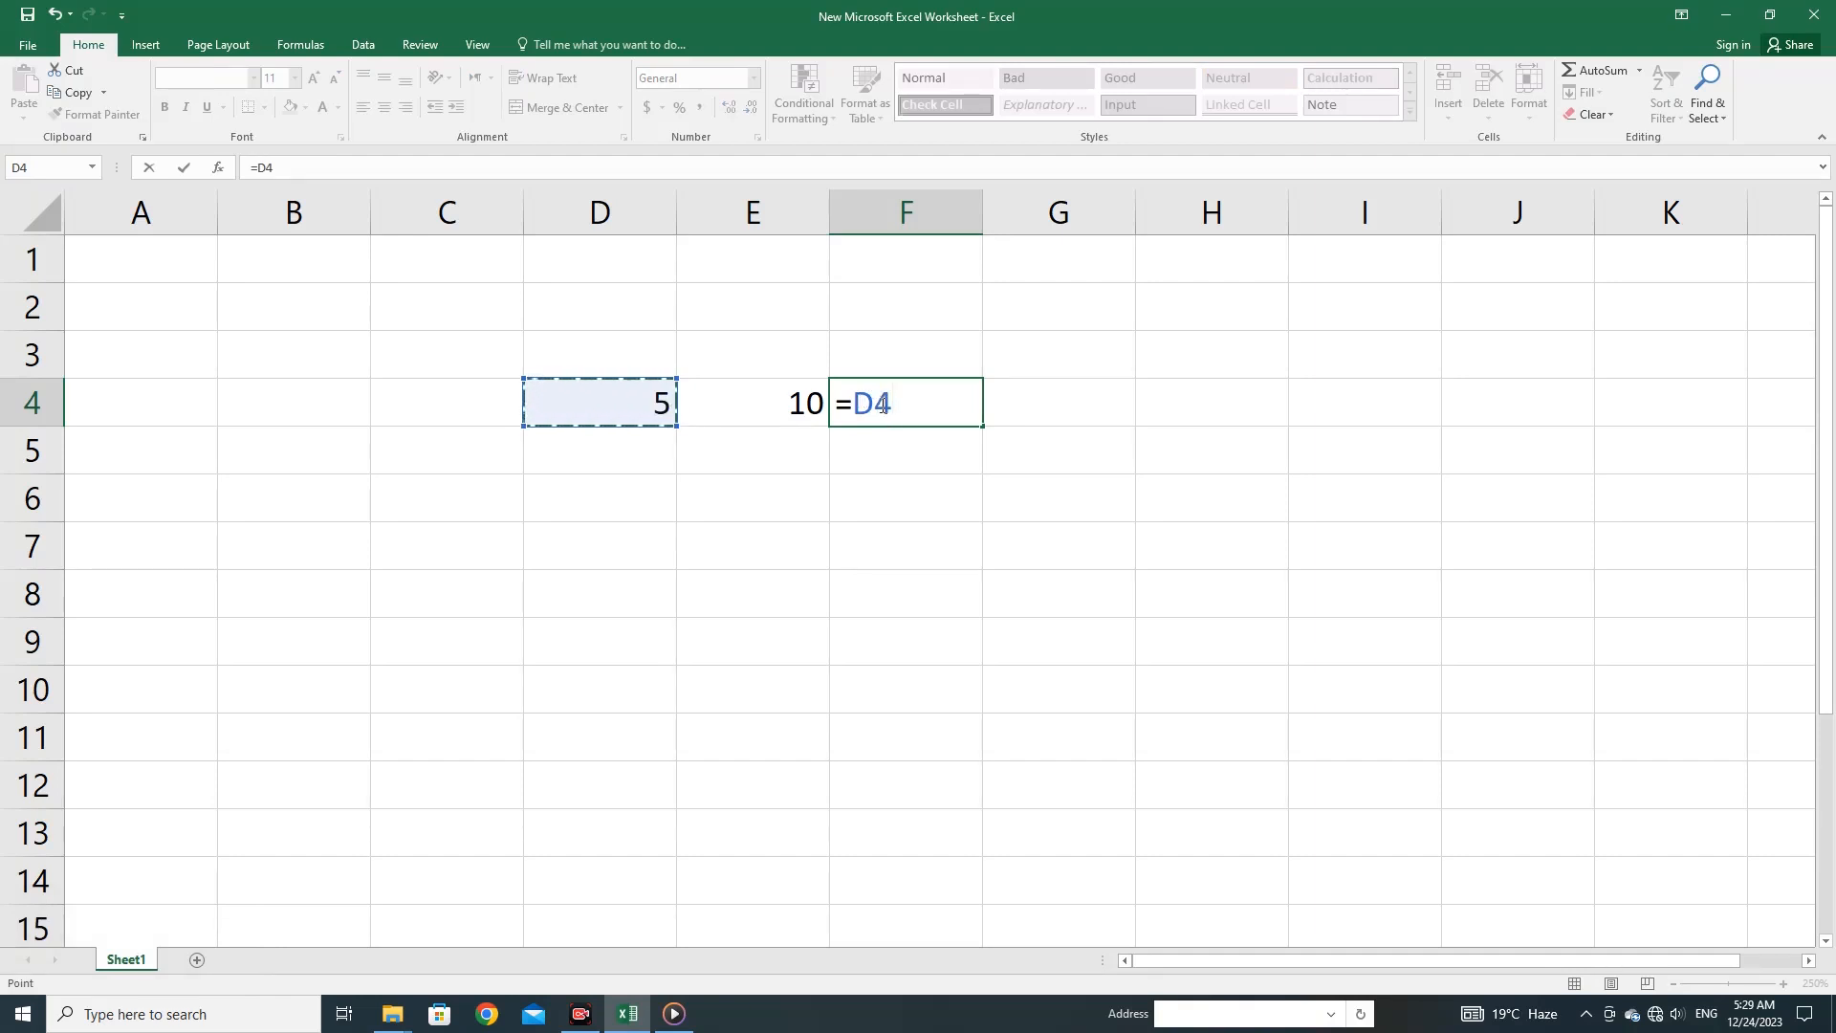
pyautogui.write('+')
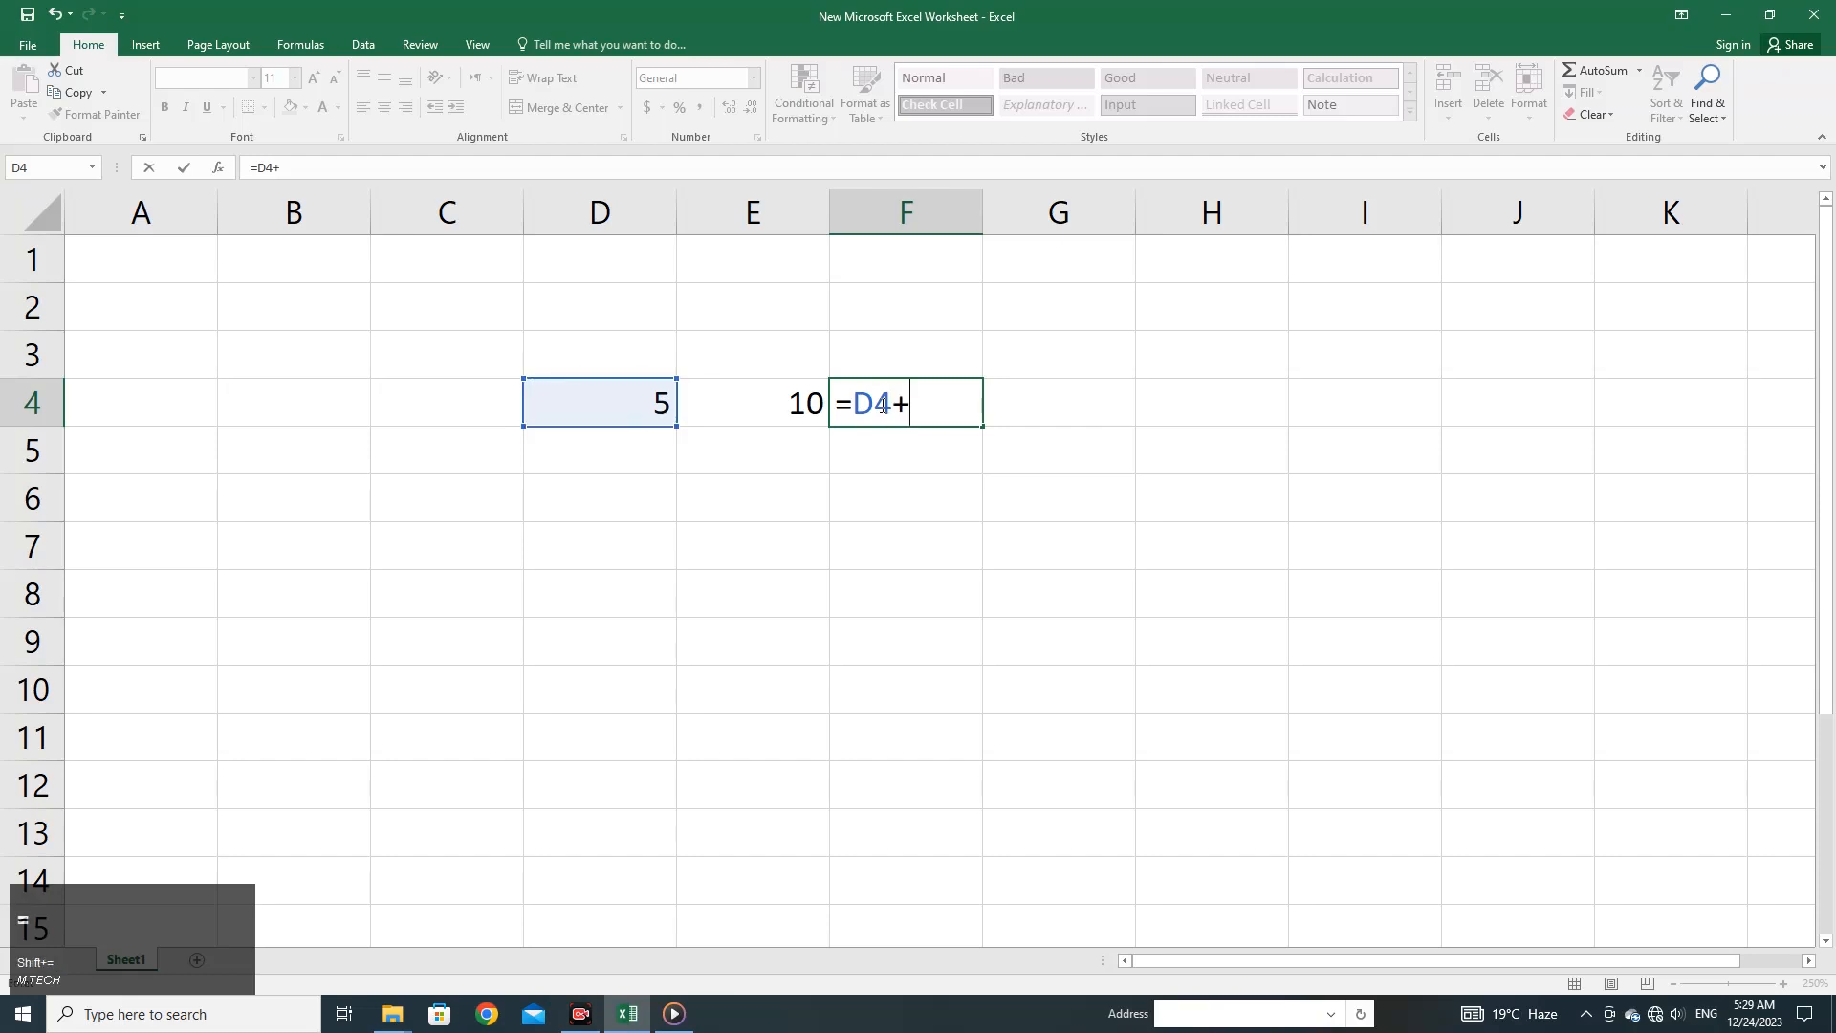
pyautogui.click(778, 410)
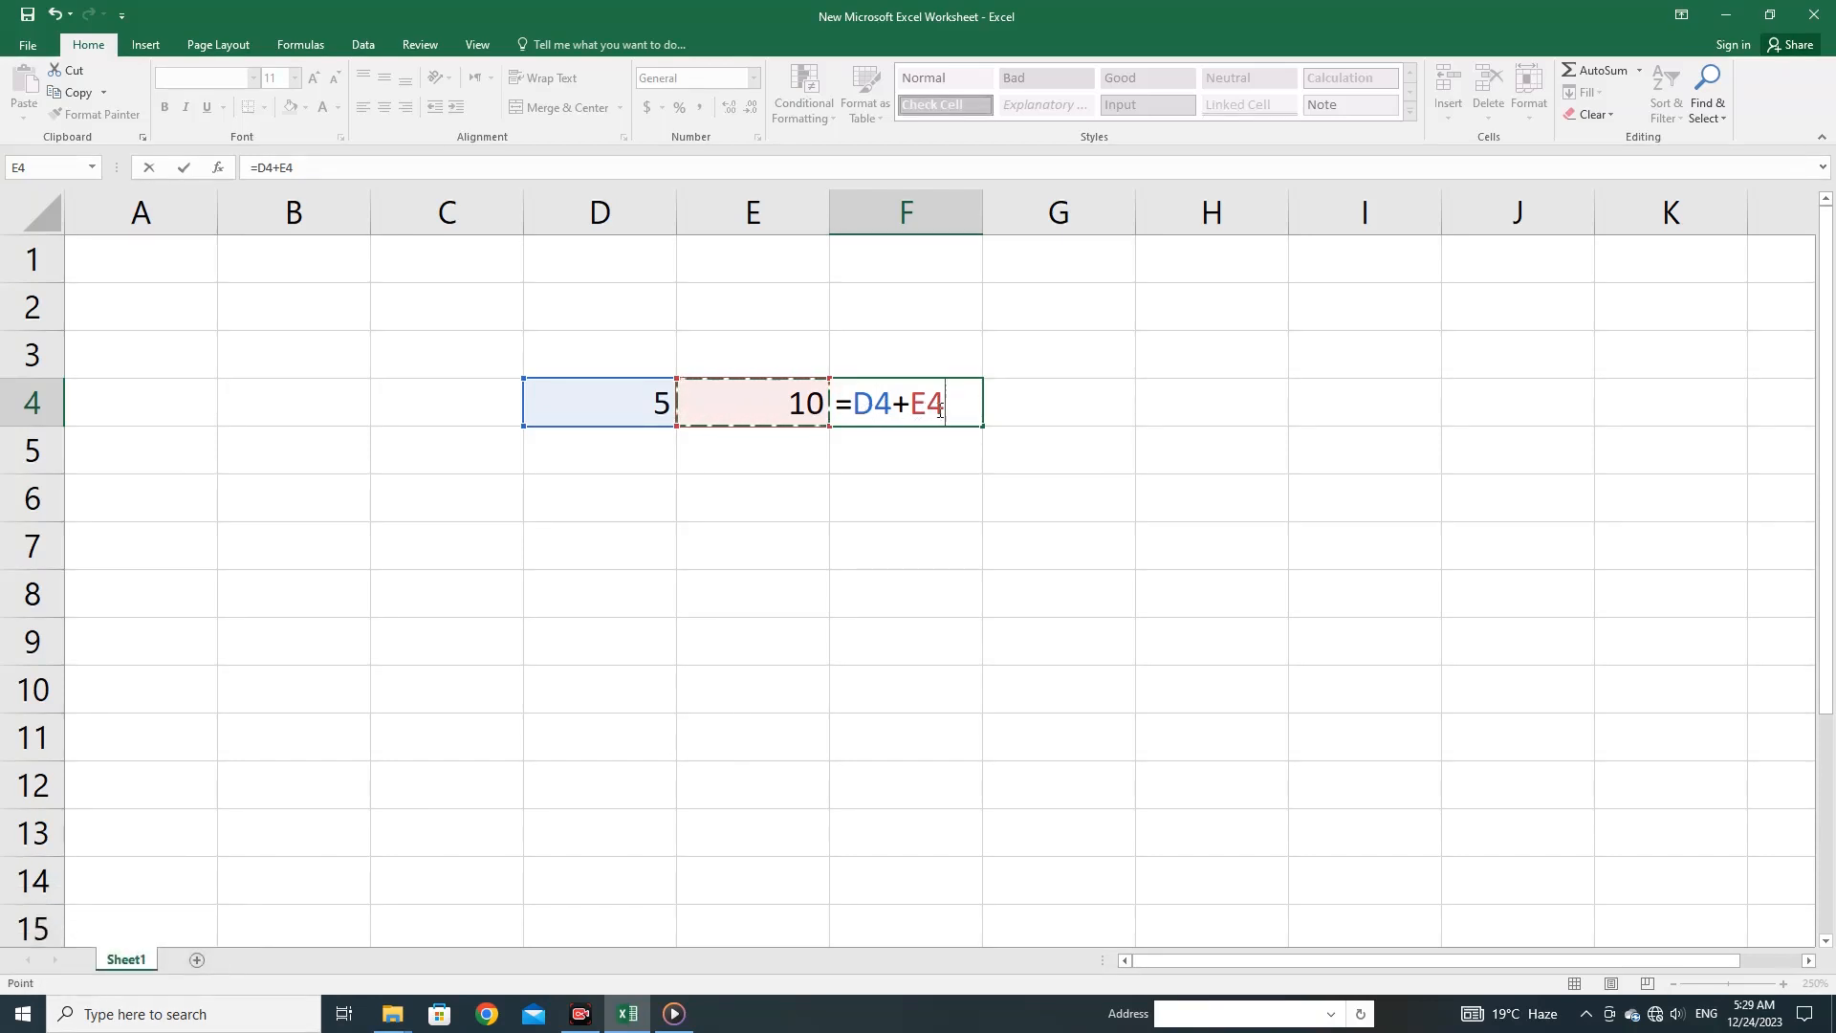
pyautogui.press('Return')
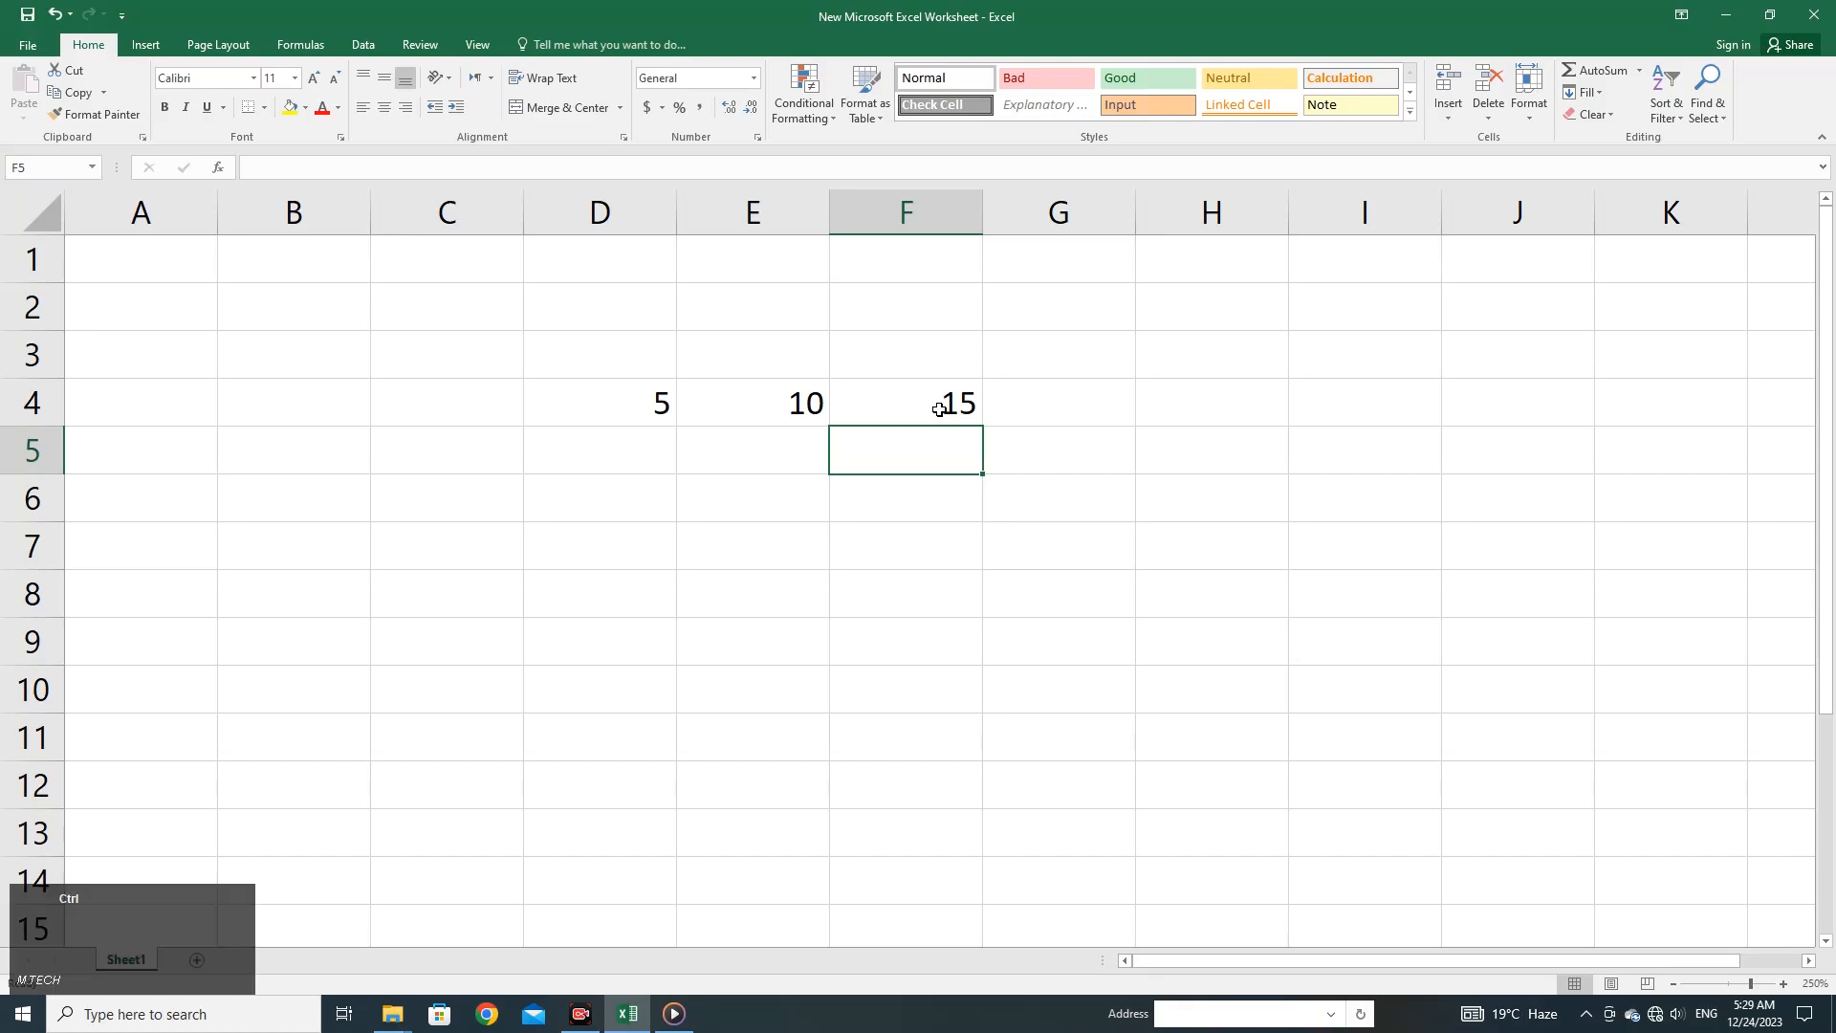
pyautogui.hotkey('ctrl', 'z')
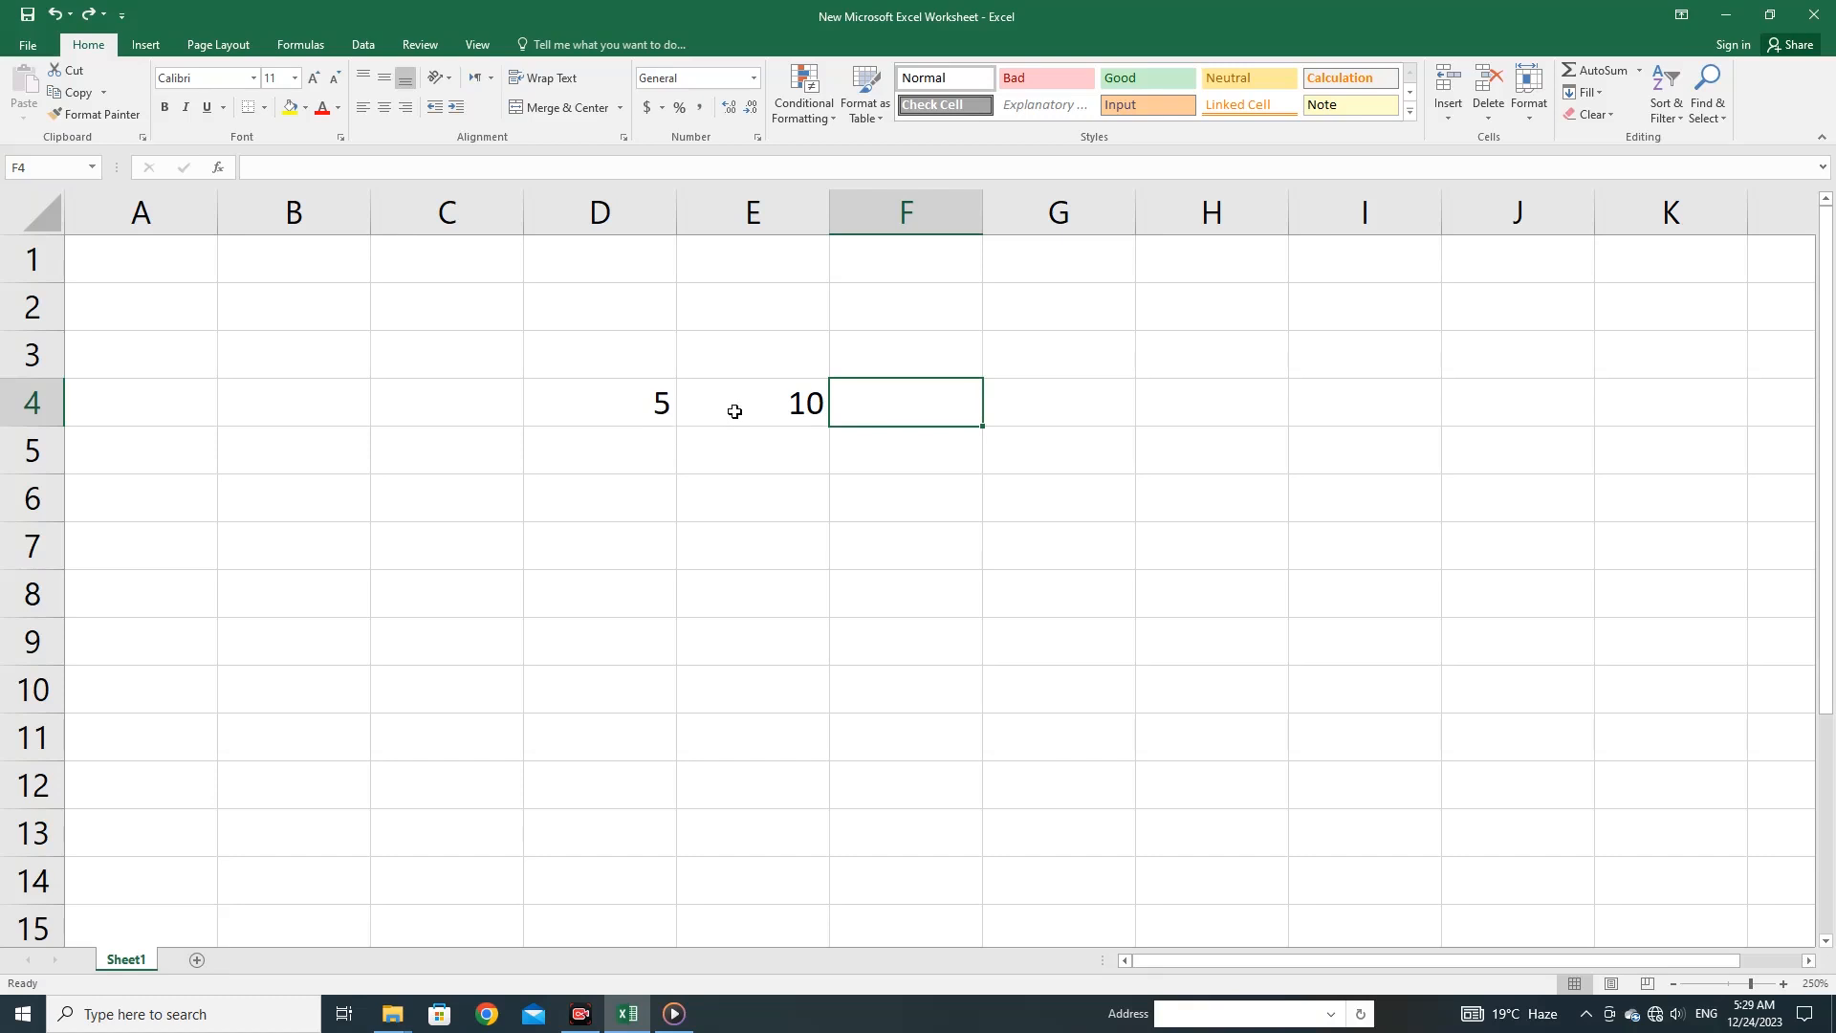
# Enter the addition of the literal numbers in F4 as =5+10
pyautogui.click(839, 410)
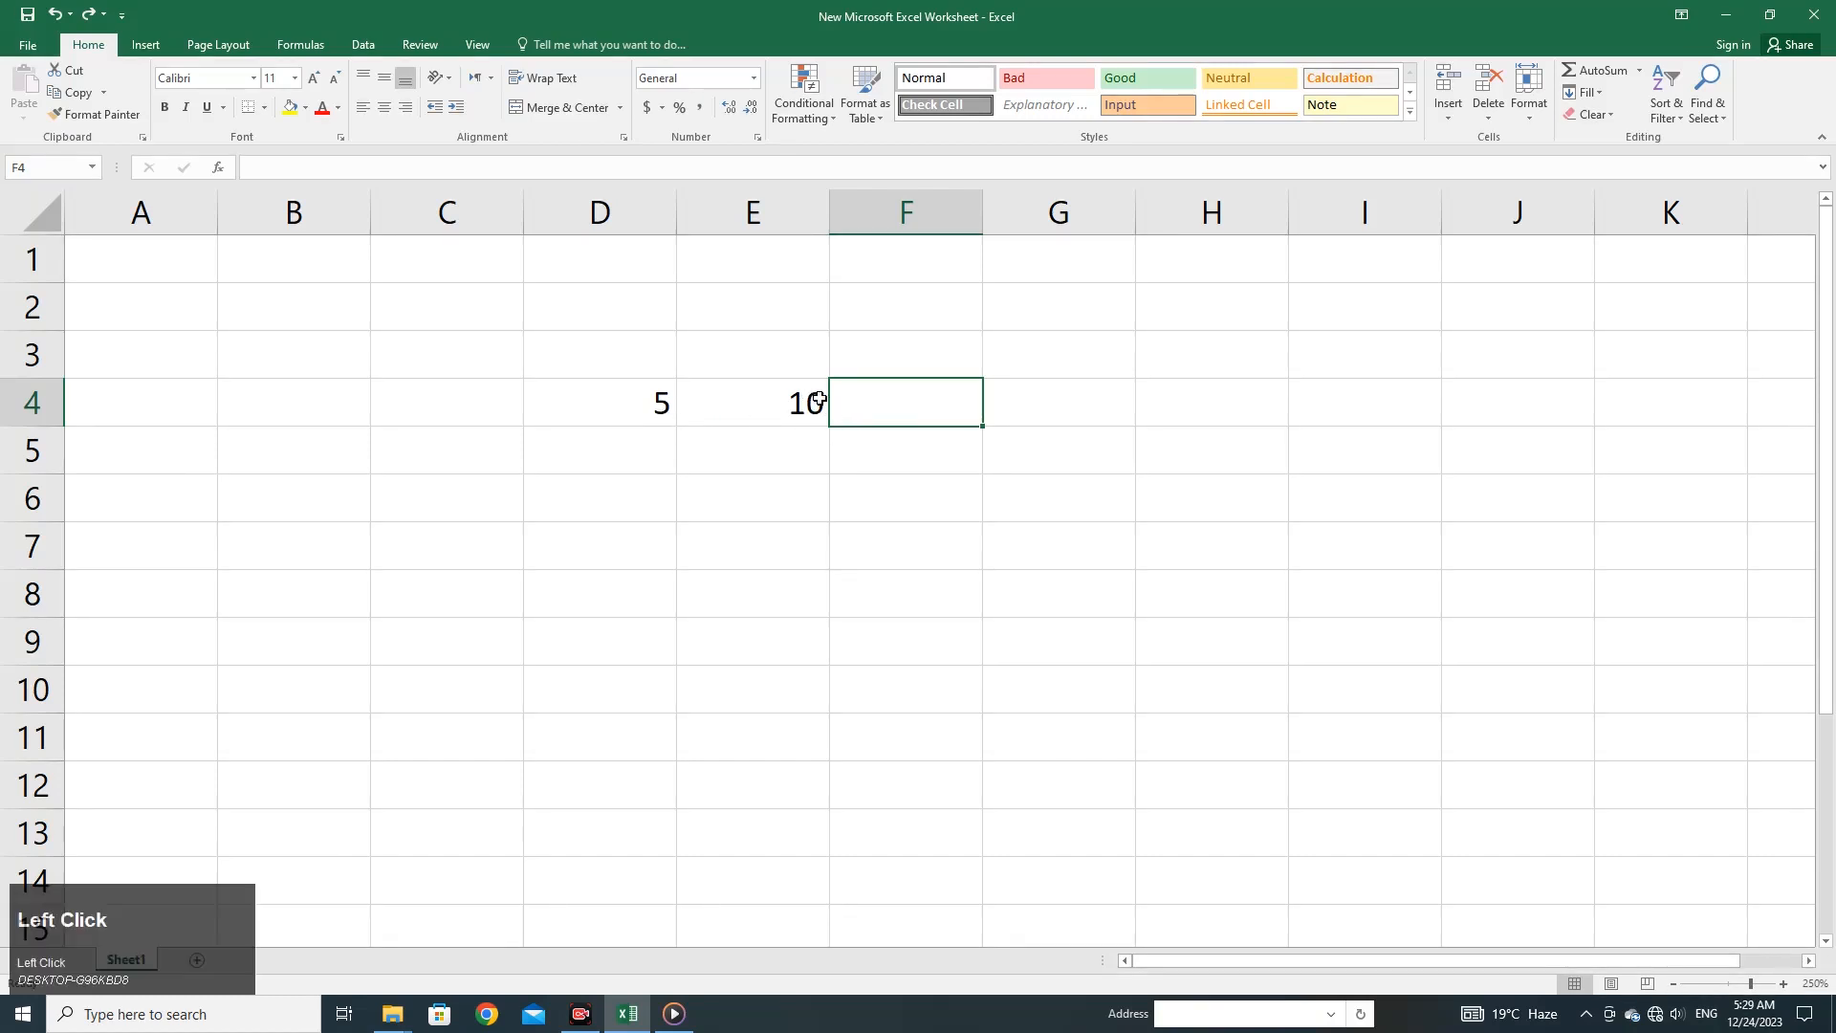
pyautogui.write('=')
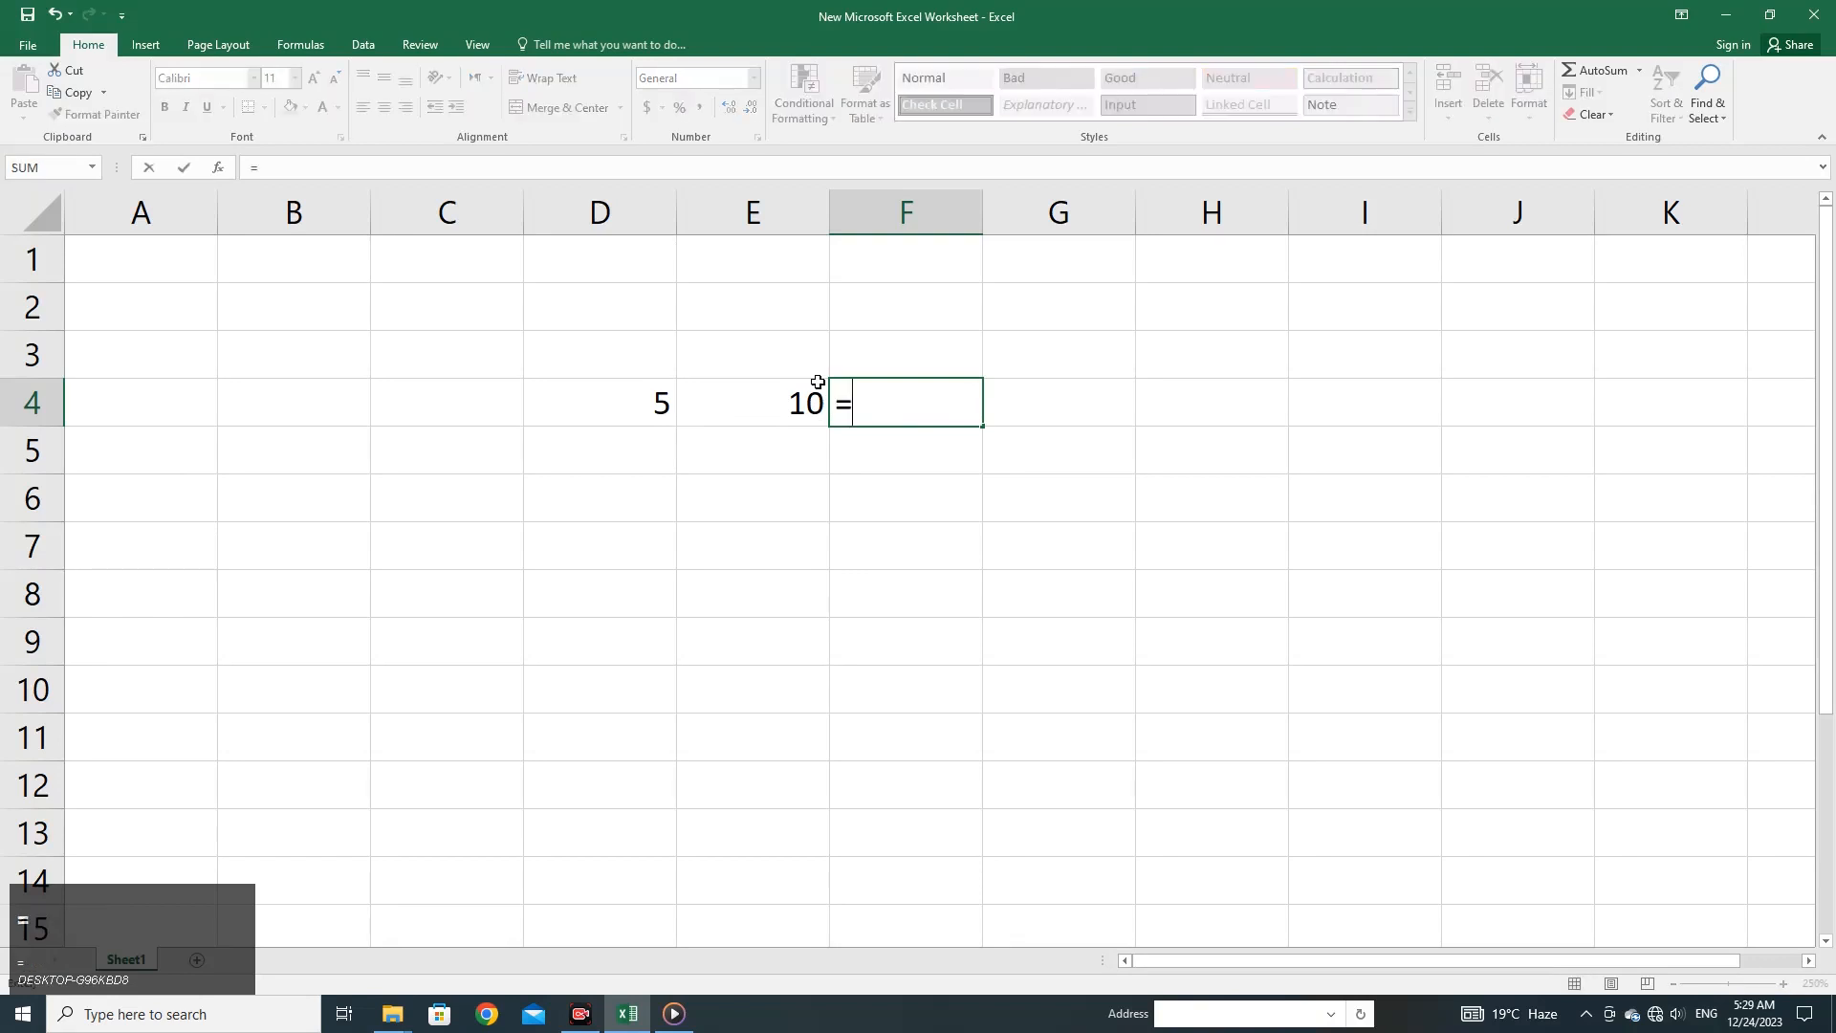
pyautogui.write('5+10')
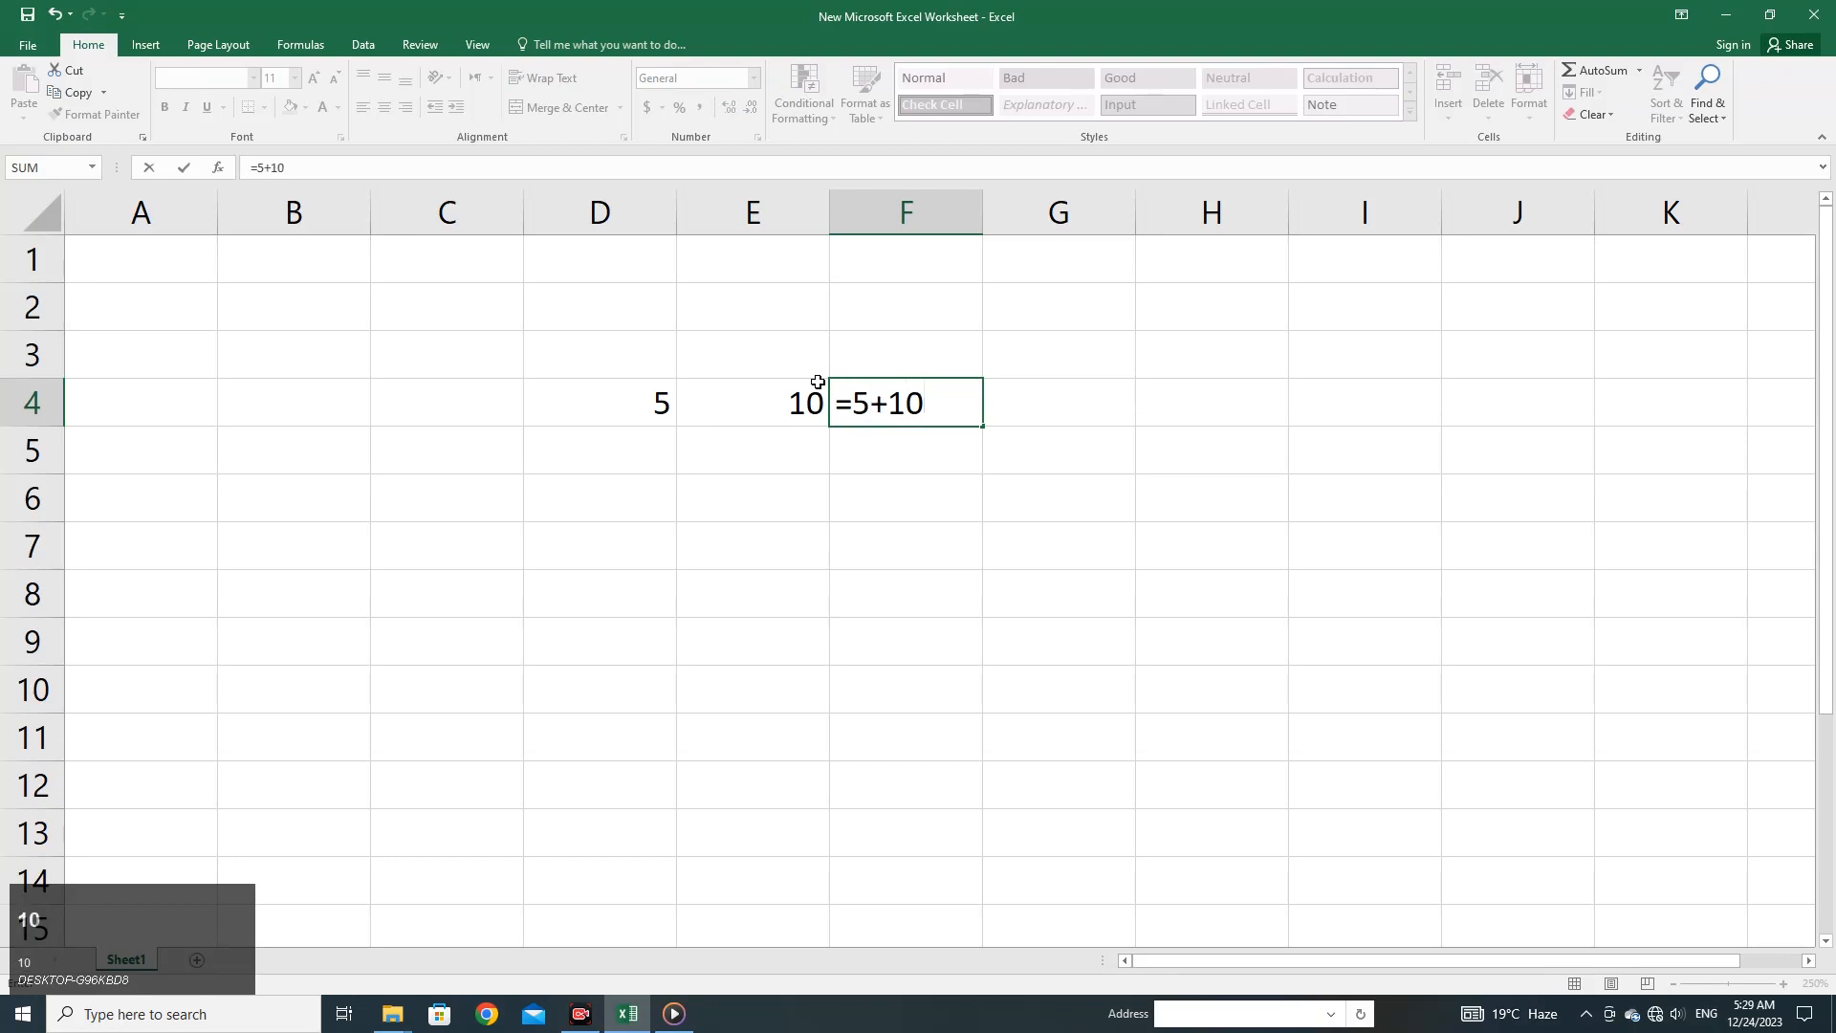
pyautogui.press('Return')
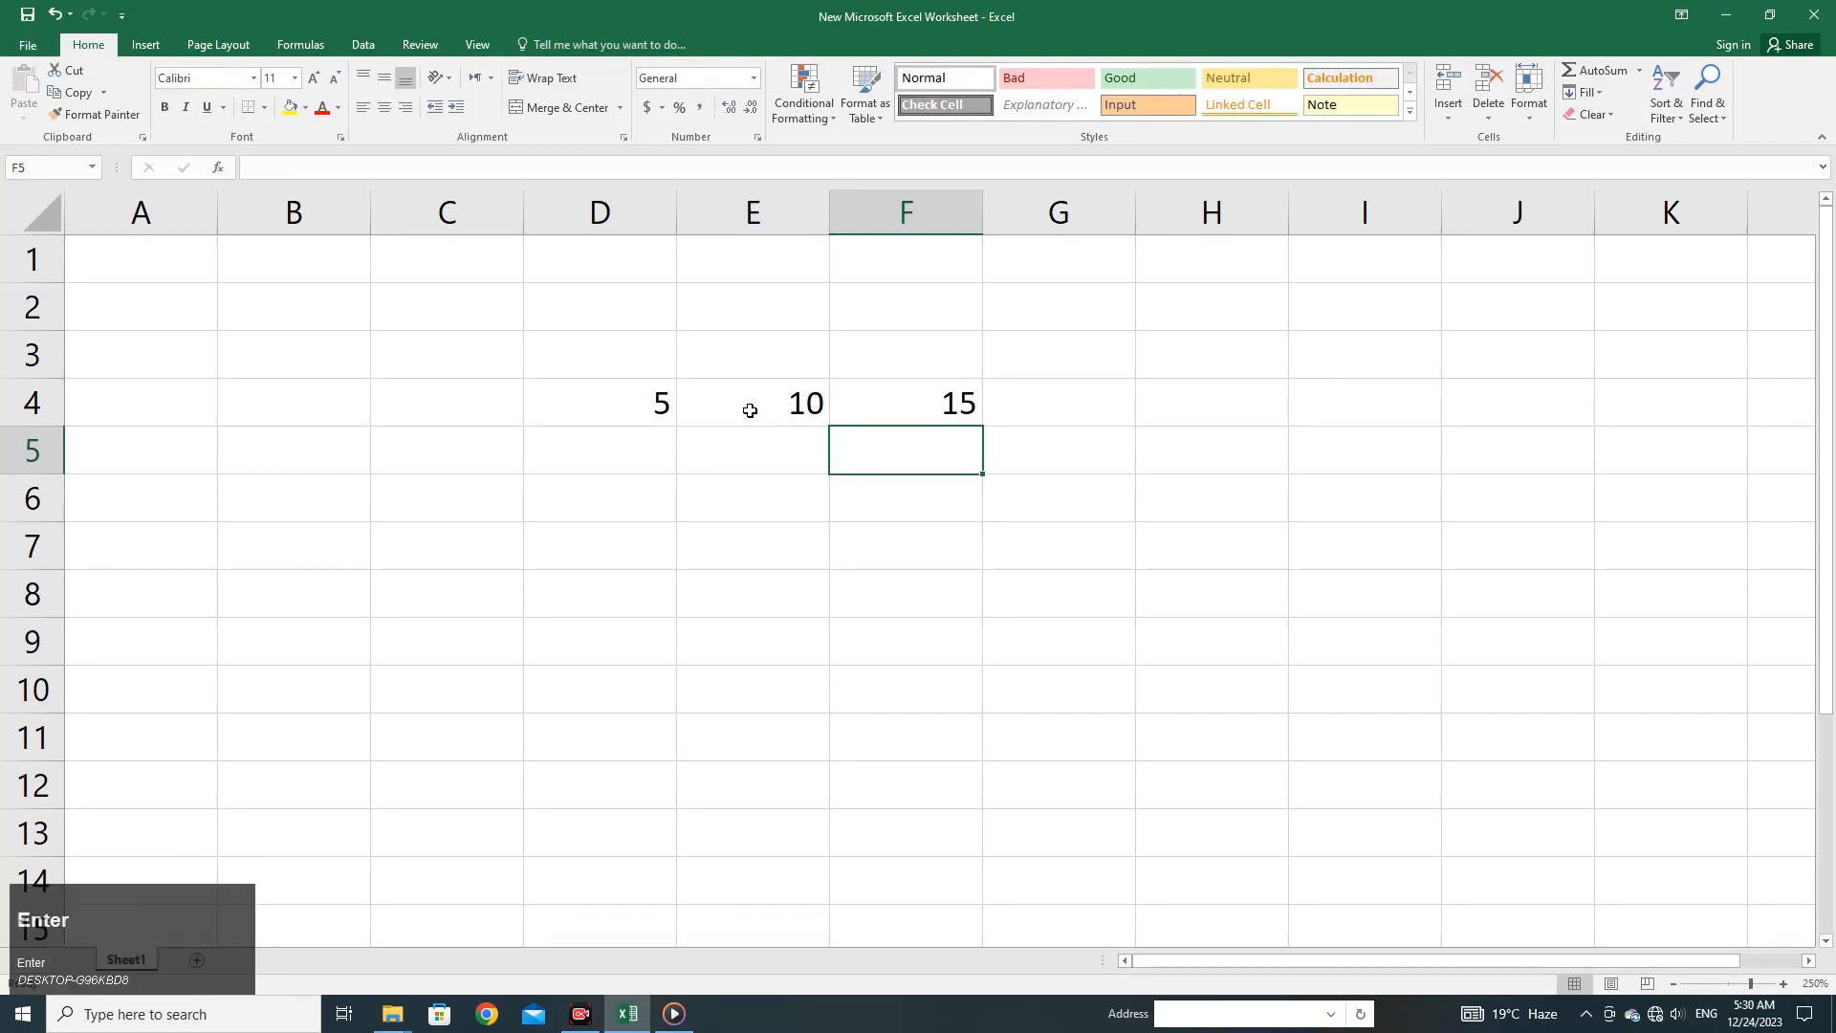
pyautogui.doubleClick(923, 415)
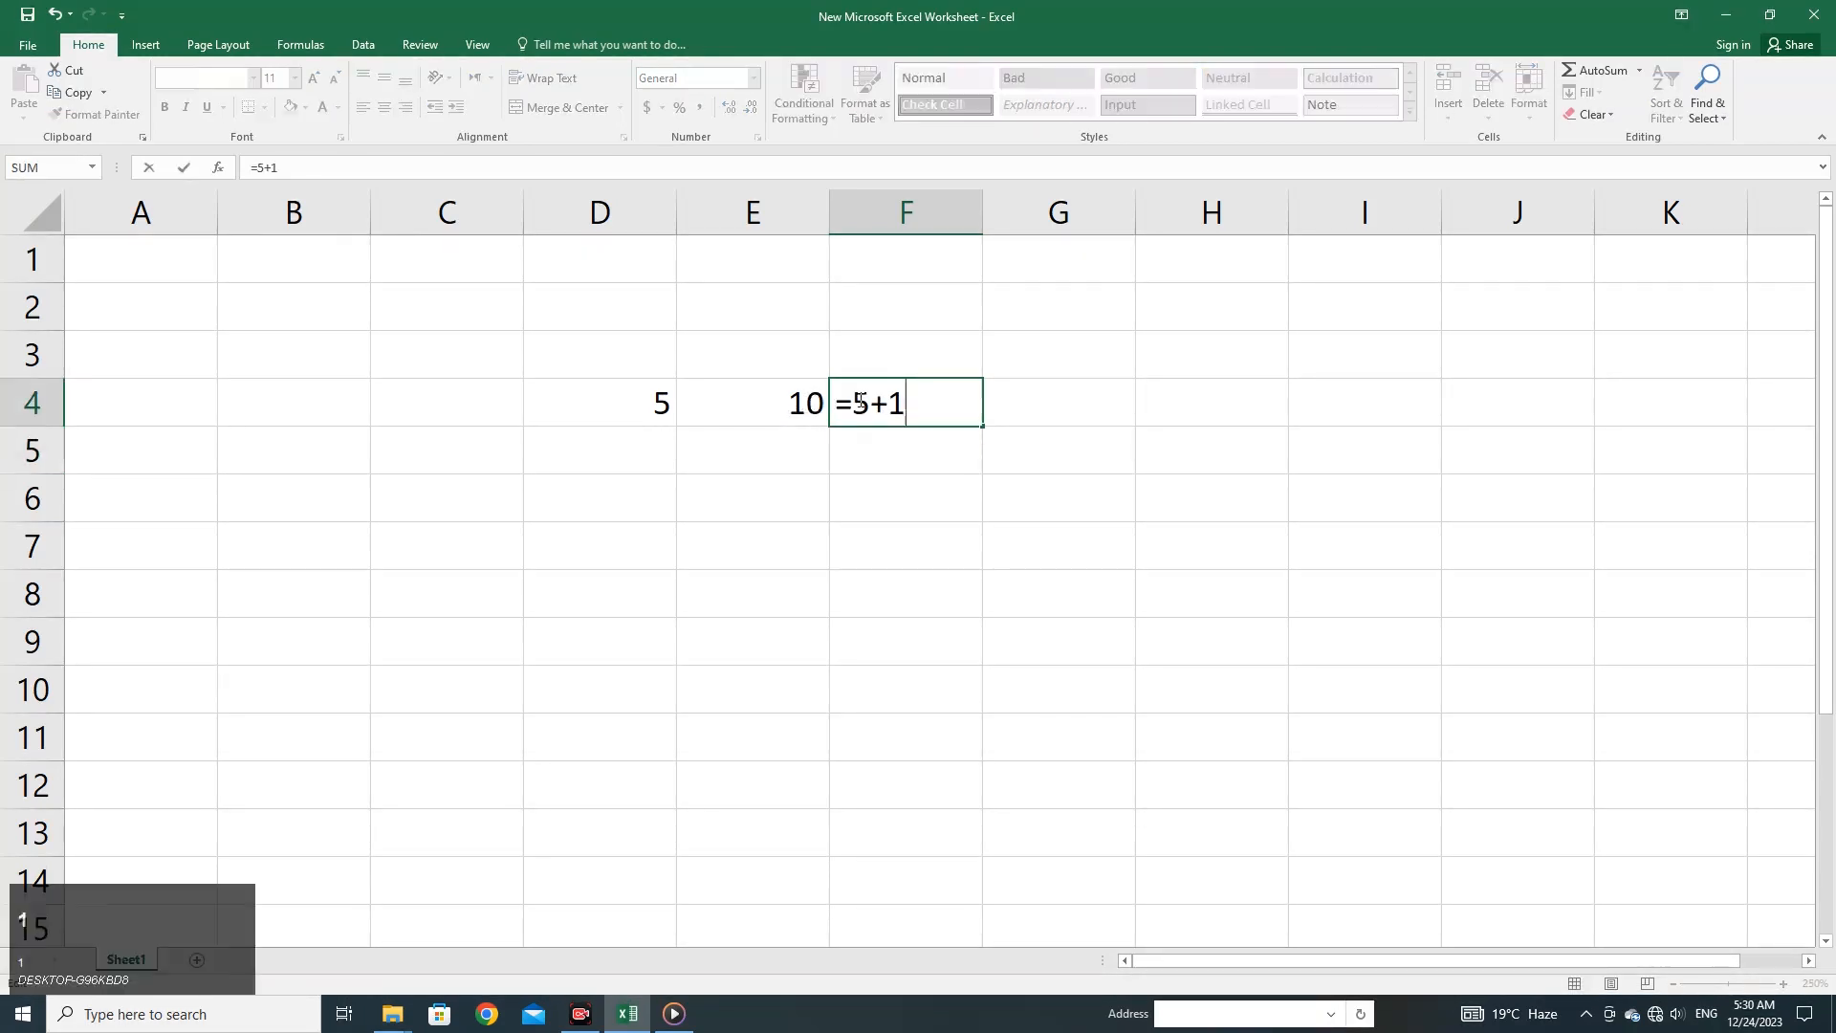
# Change D4 to 15 and inspect the formula in F4
pyautogui.click(661, 405)
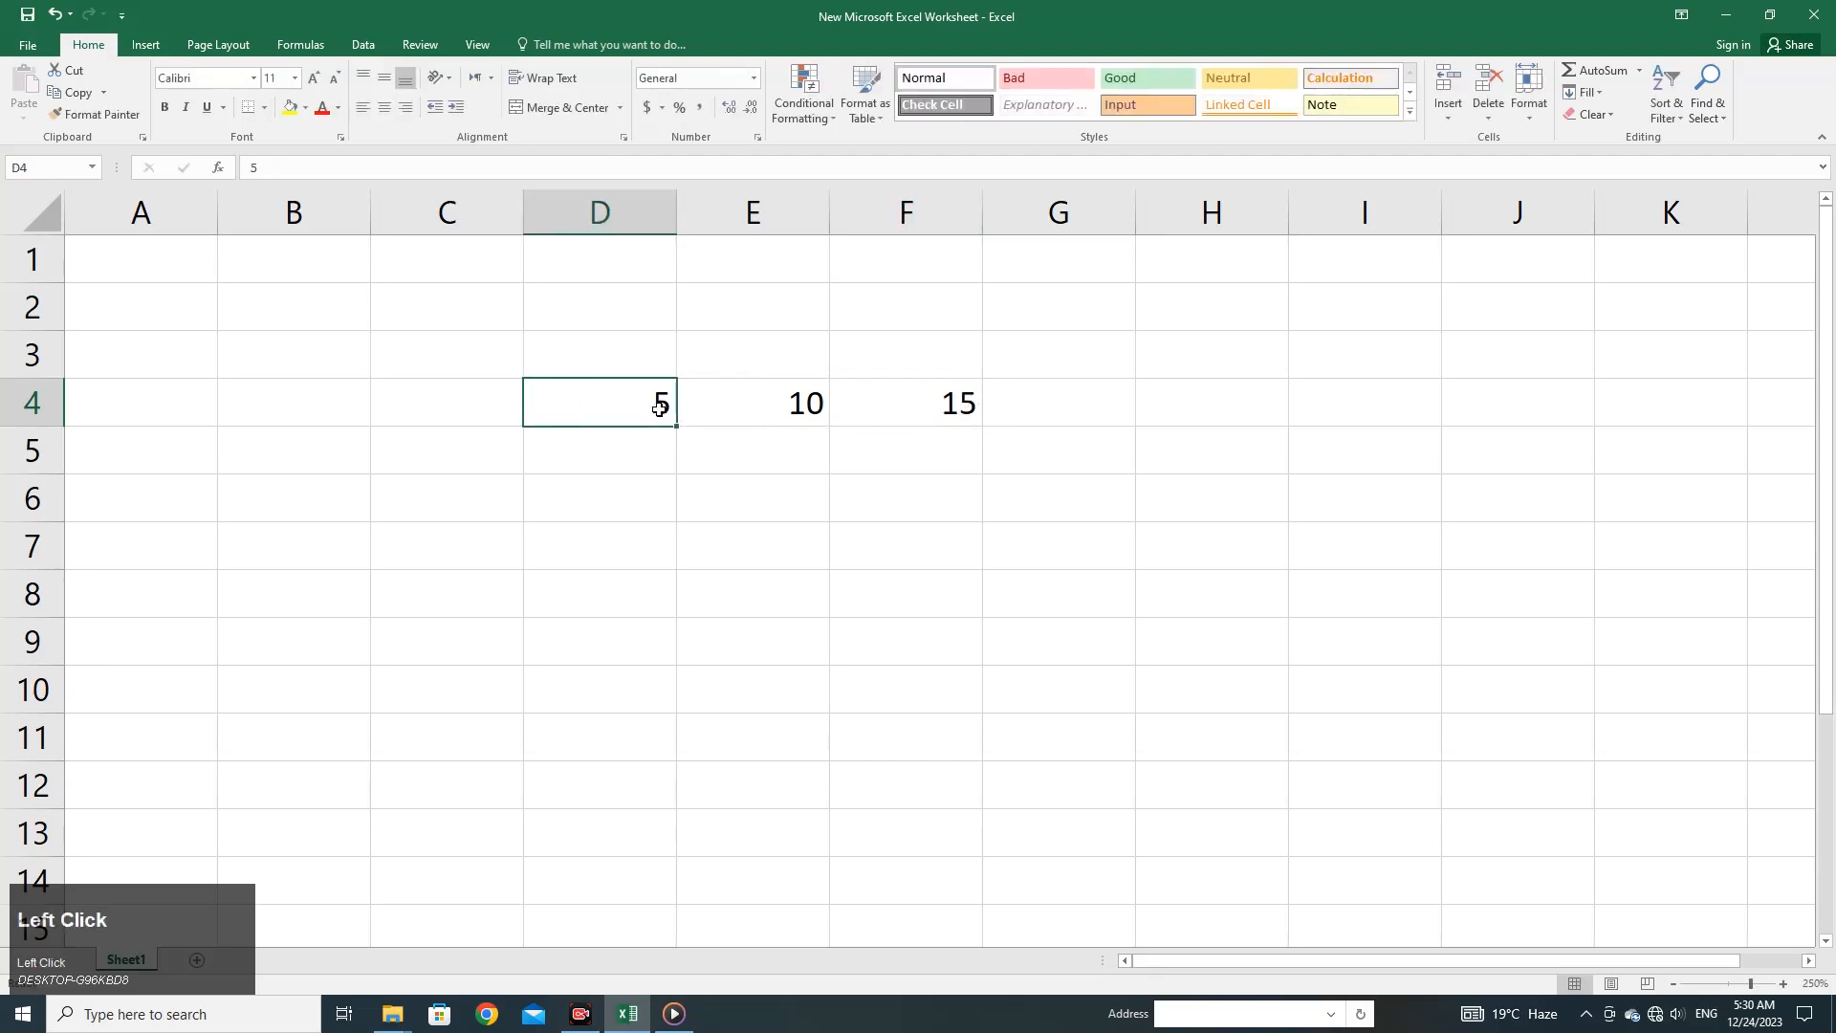
pyautogui.write('15')
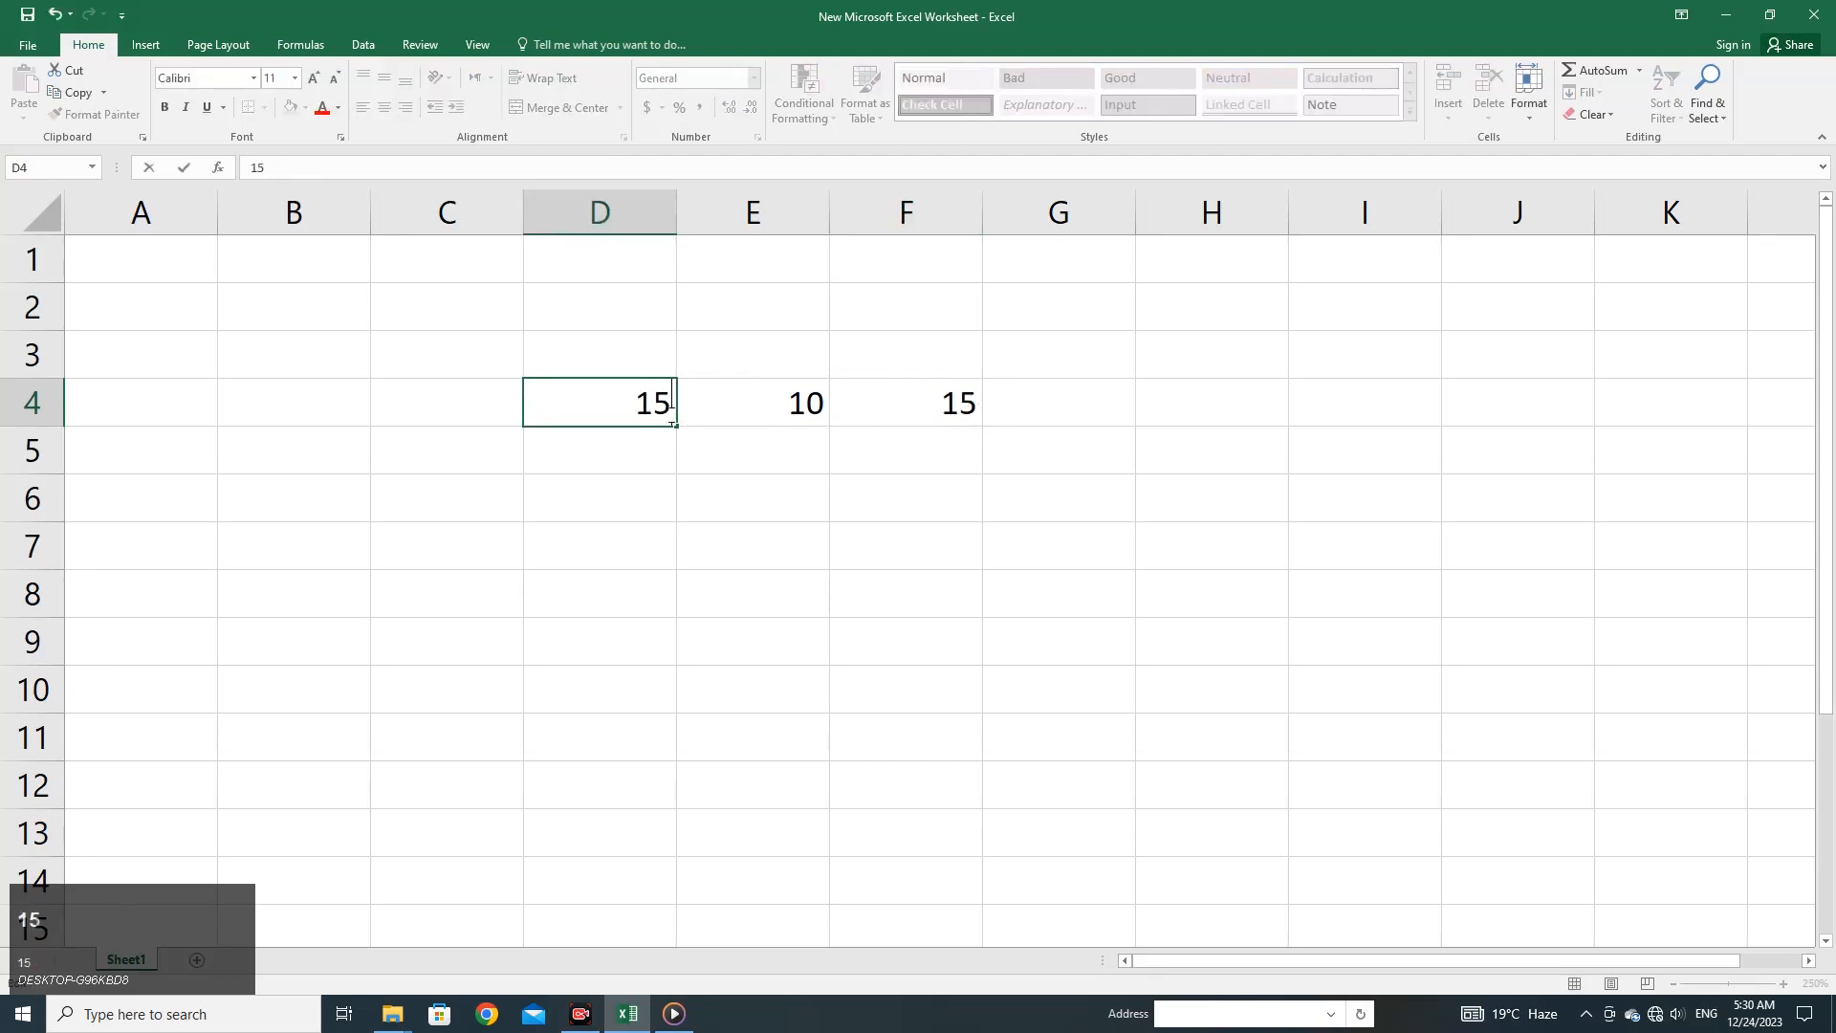
pyautogui.doubleClick(873, 406)
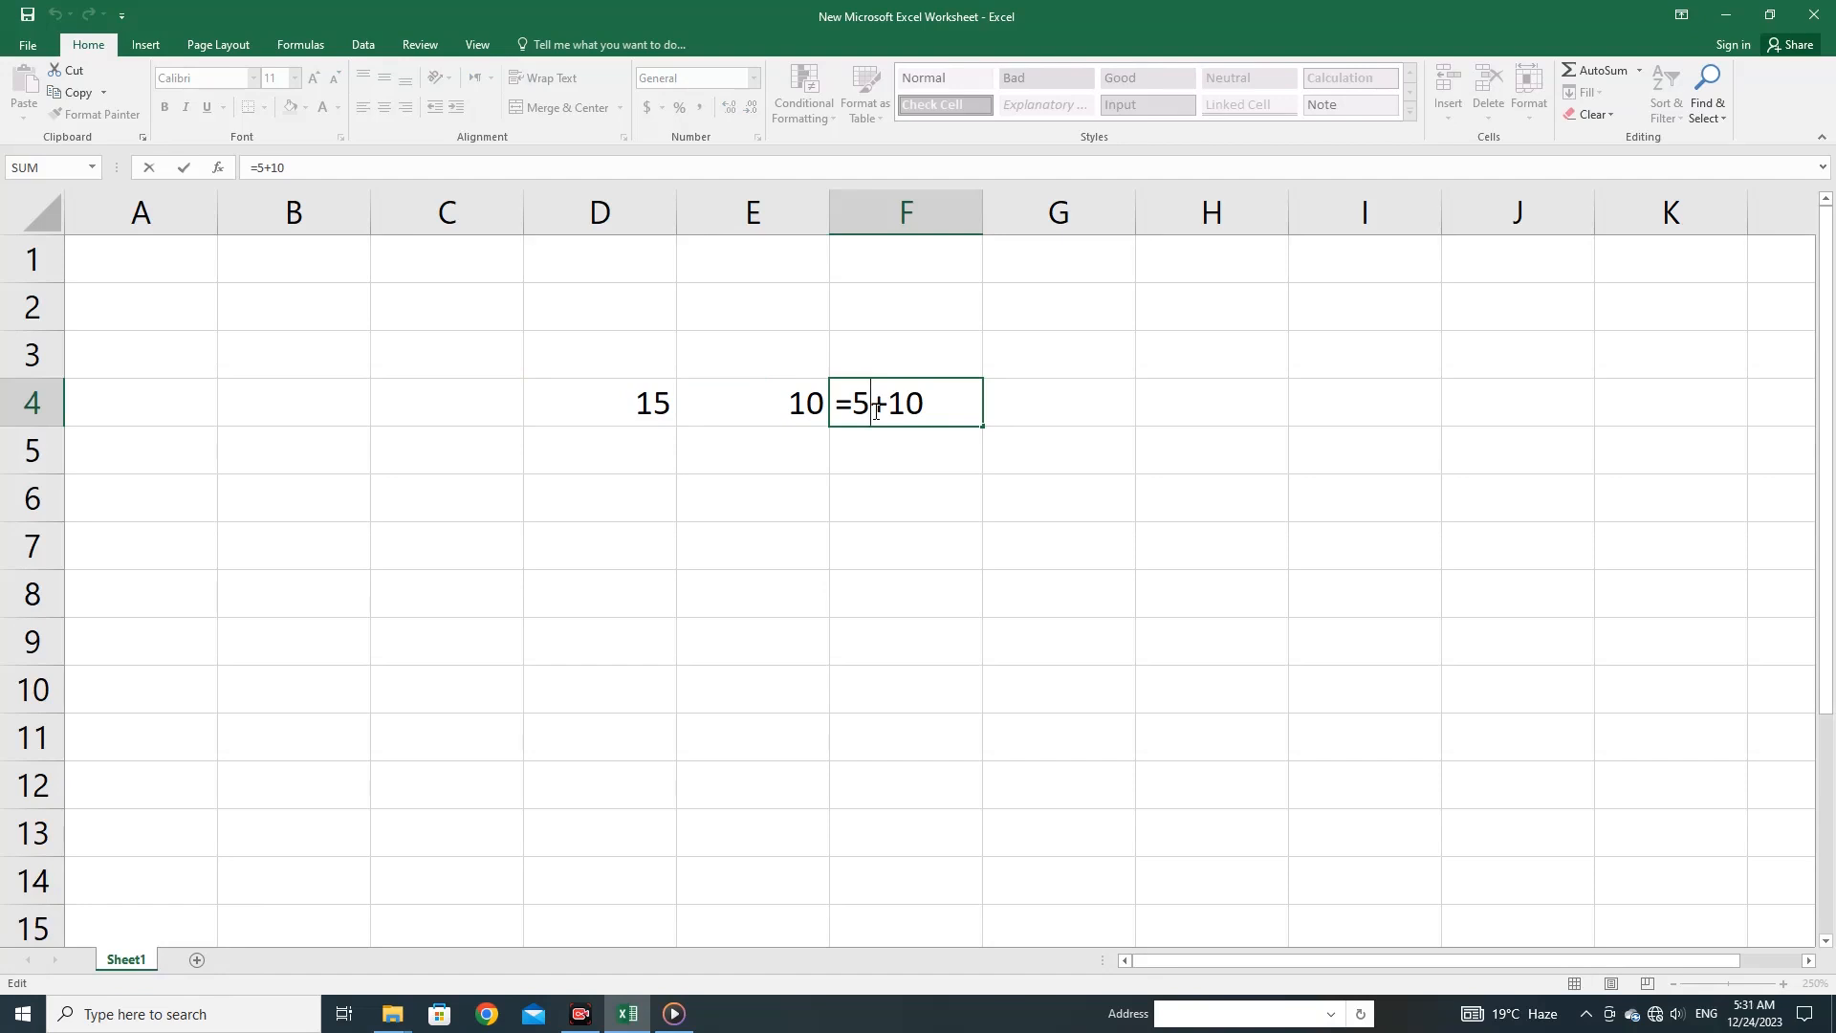
pyautogui.press('Return')
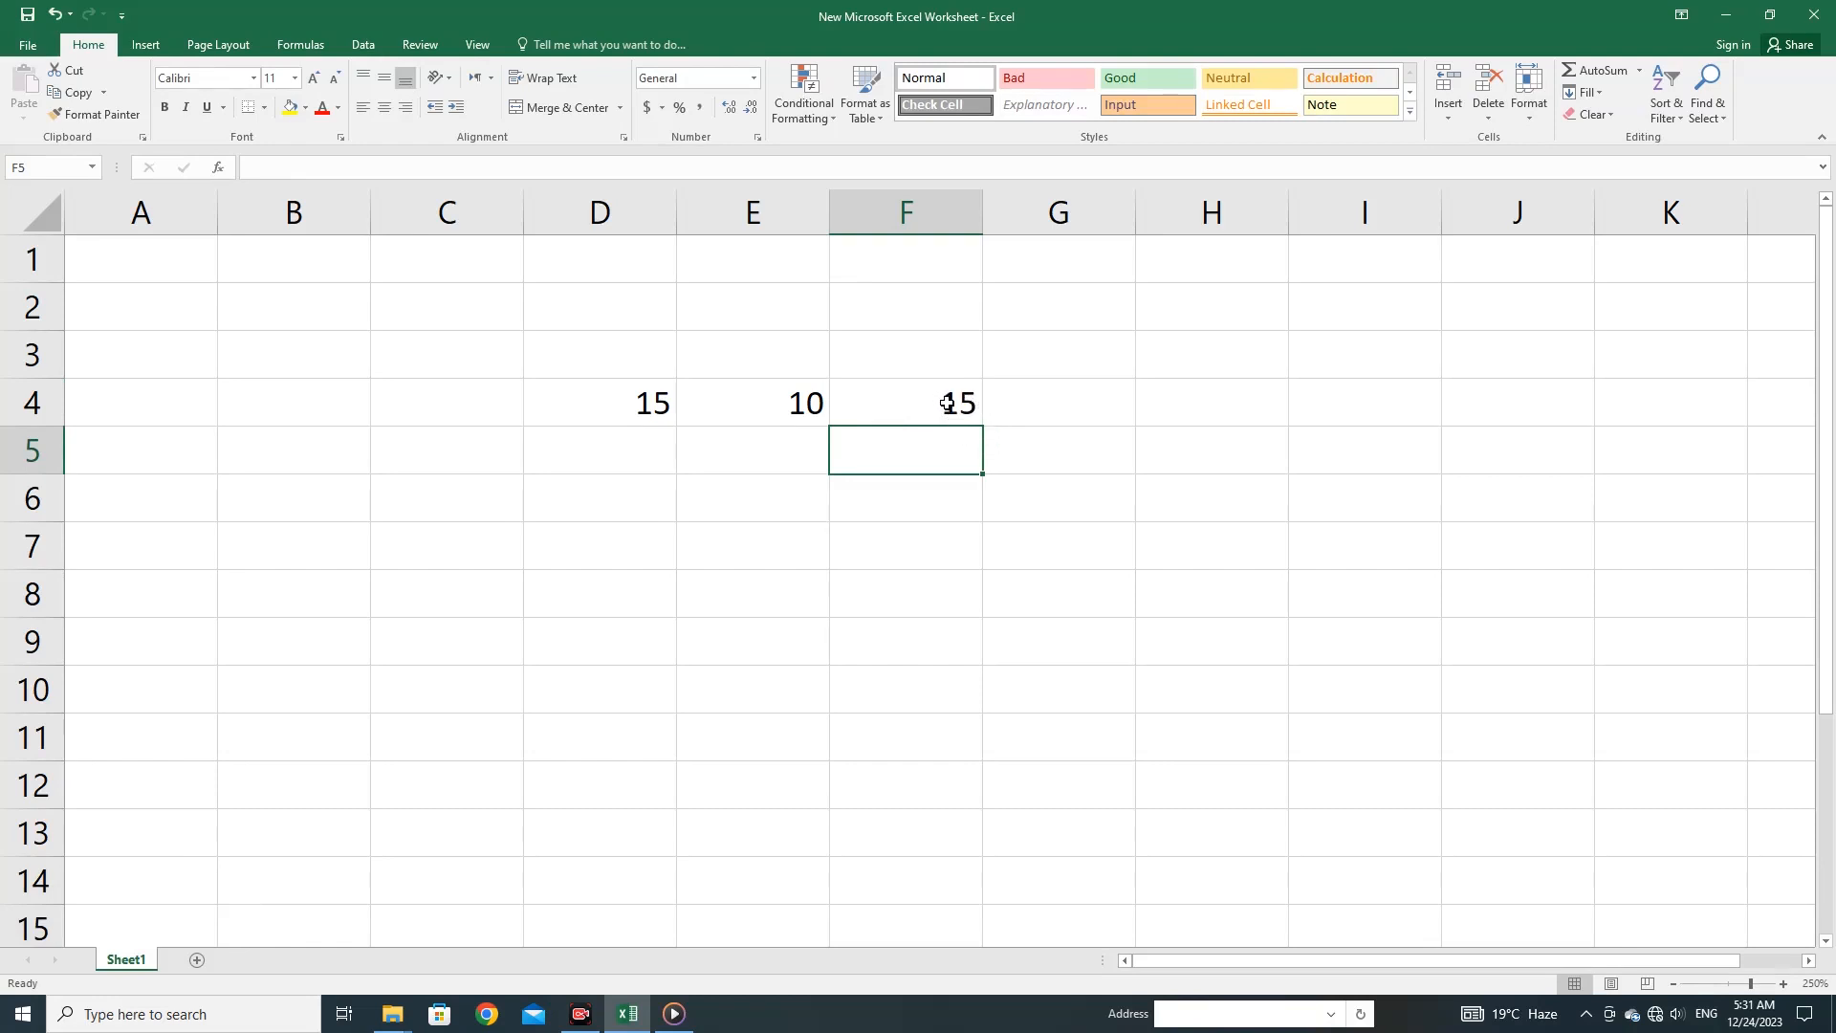
# Replace the literal-number addition in F4 with the cell-reference formula =E4+D4
pyautogui.click(868, 413)
pyautogui.doubleClick(868, 413)
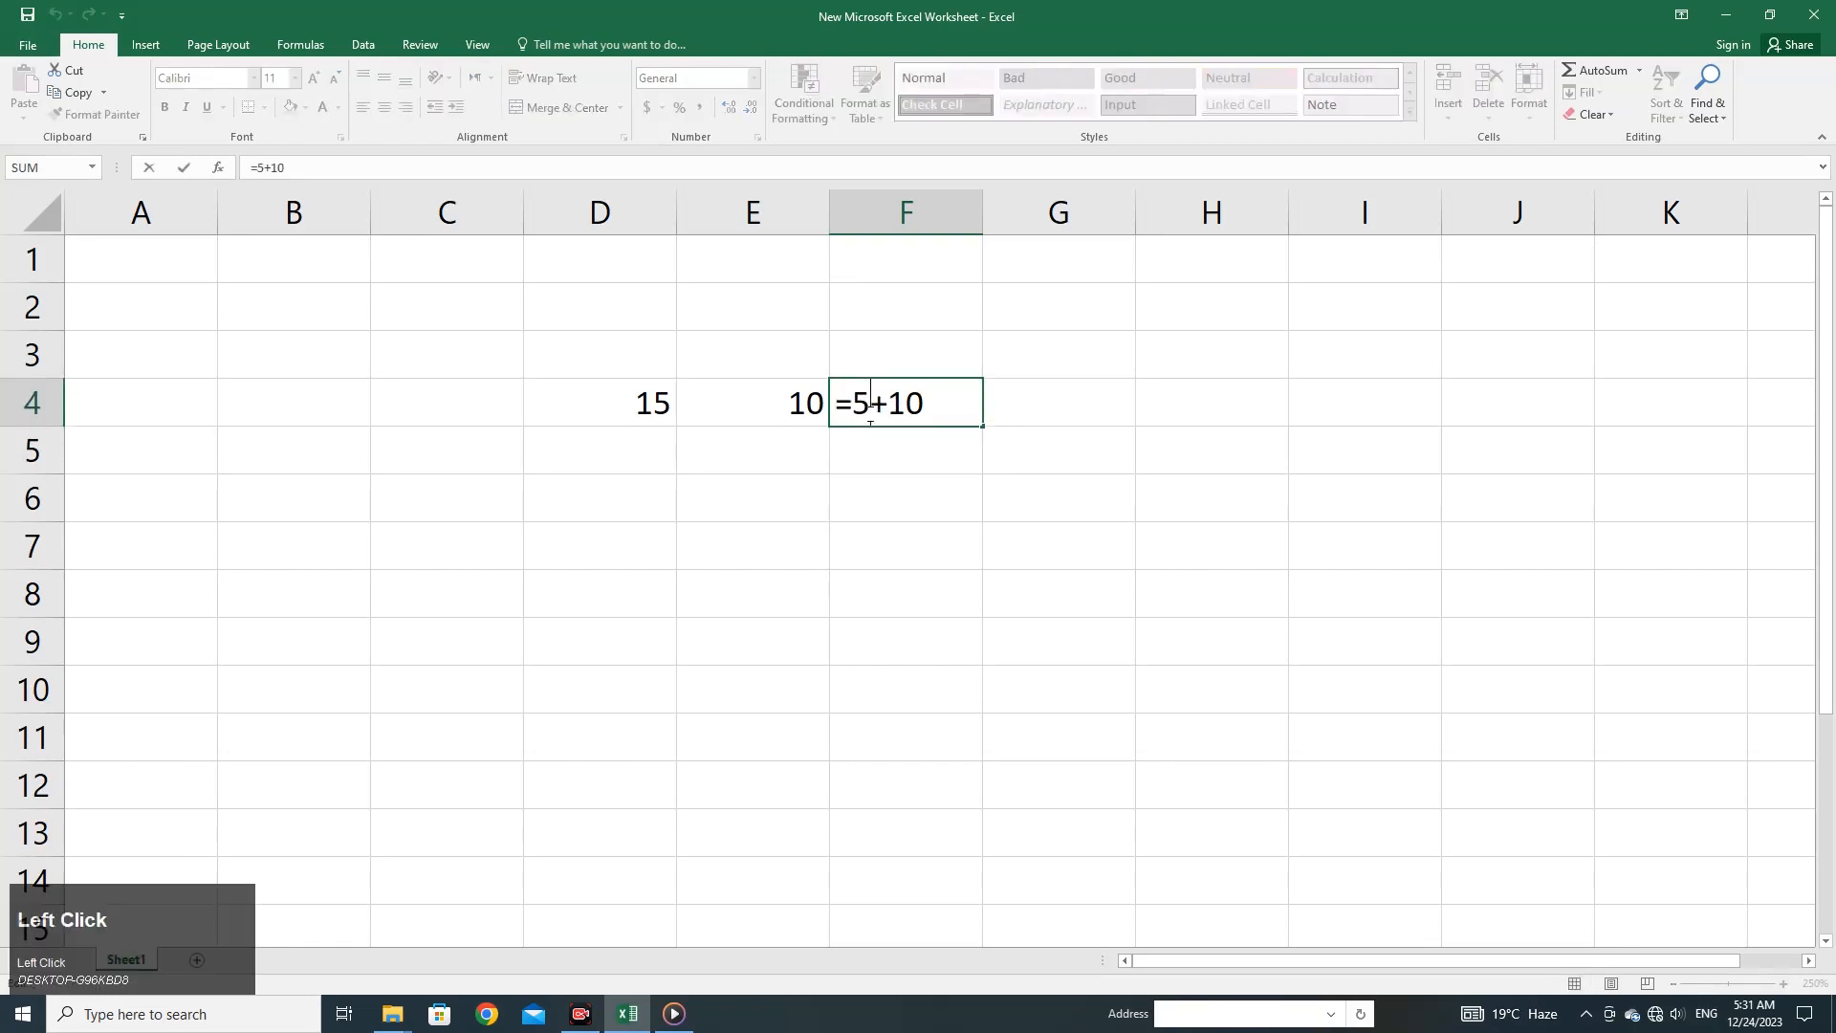
pyautogui.moveTo(918, 402); pyautogui.dragTo(854, 397)
pyautogui.press('BackSpace')
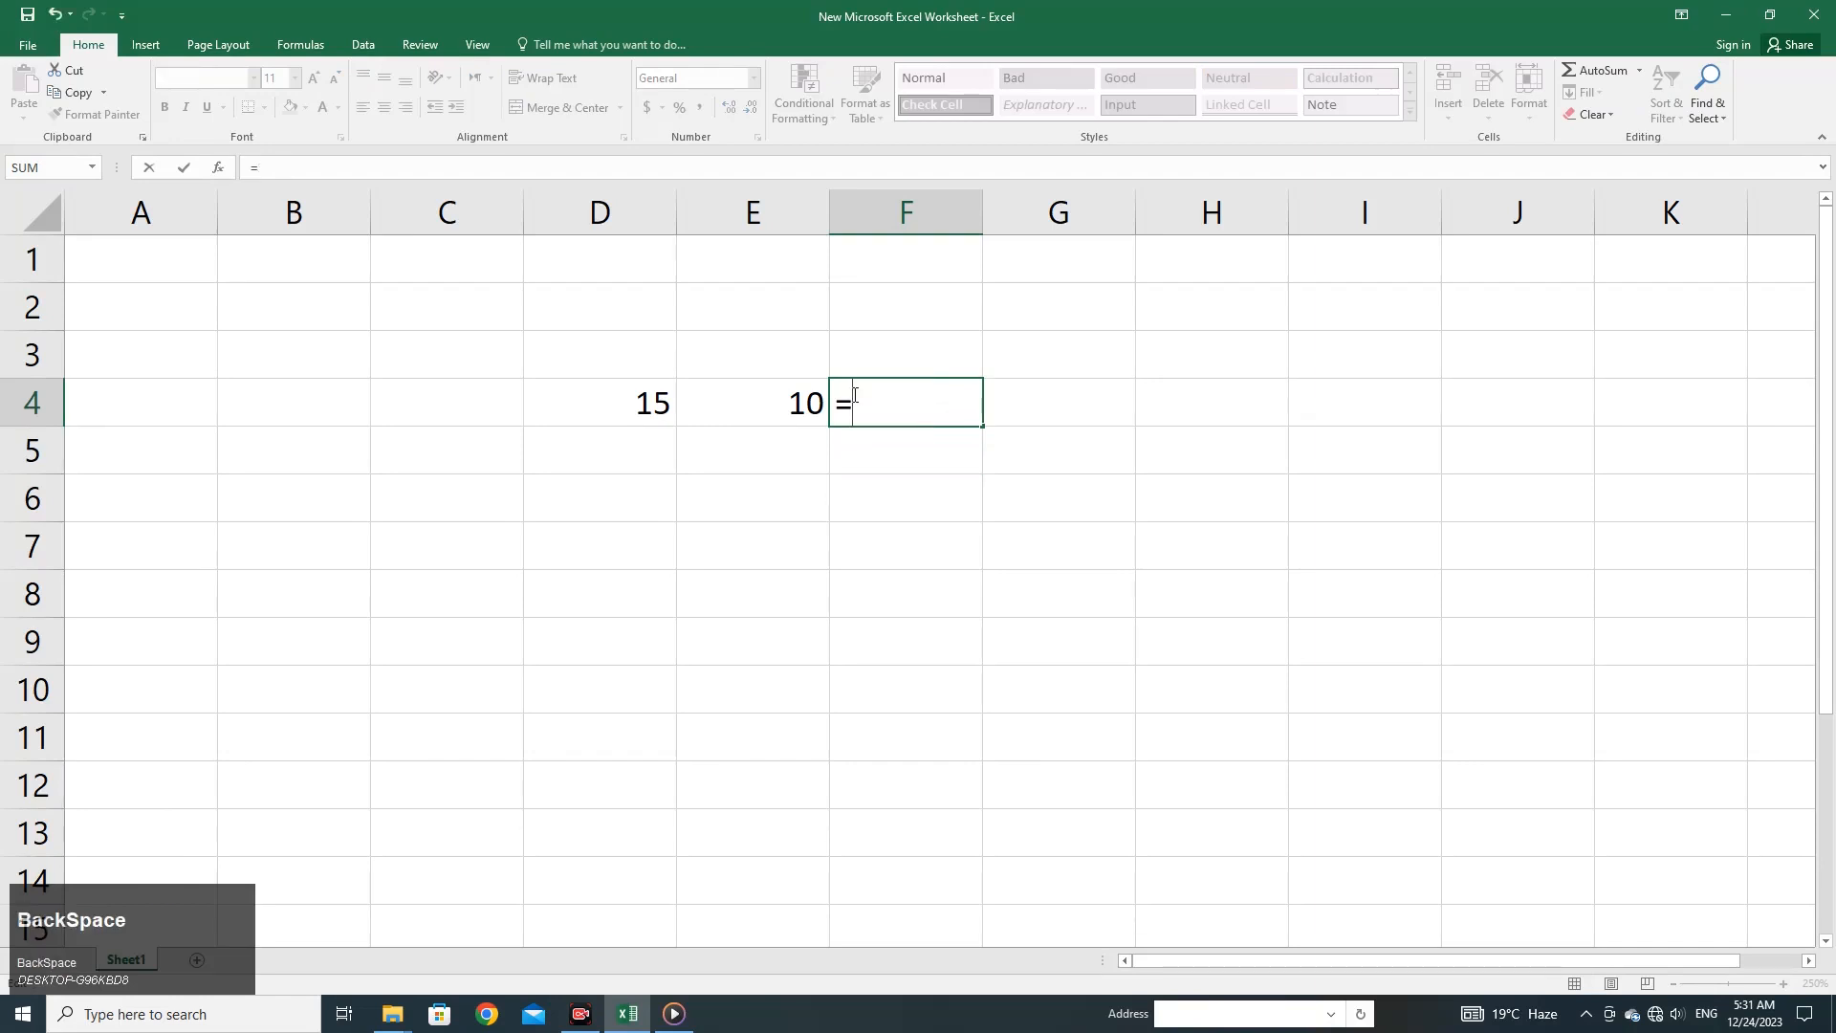
pyautogui.click(791, 401)
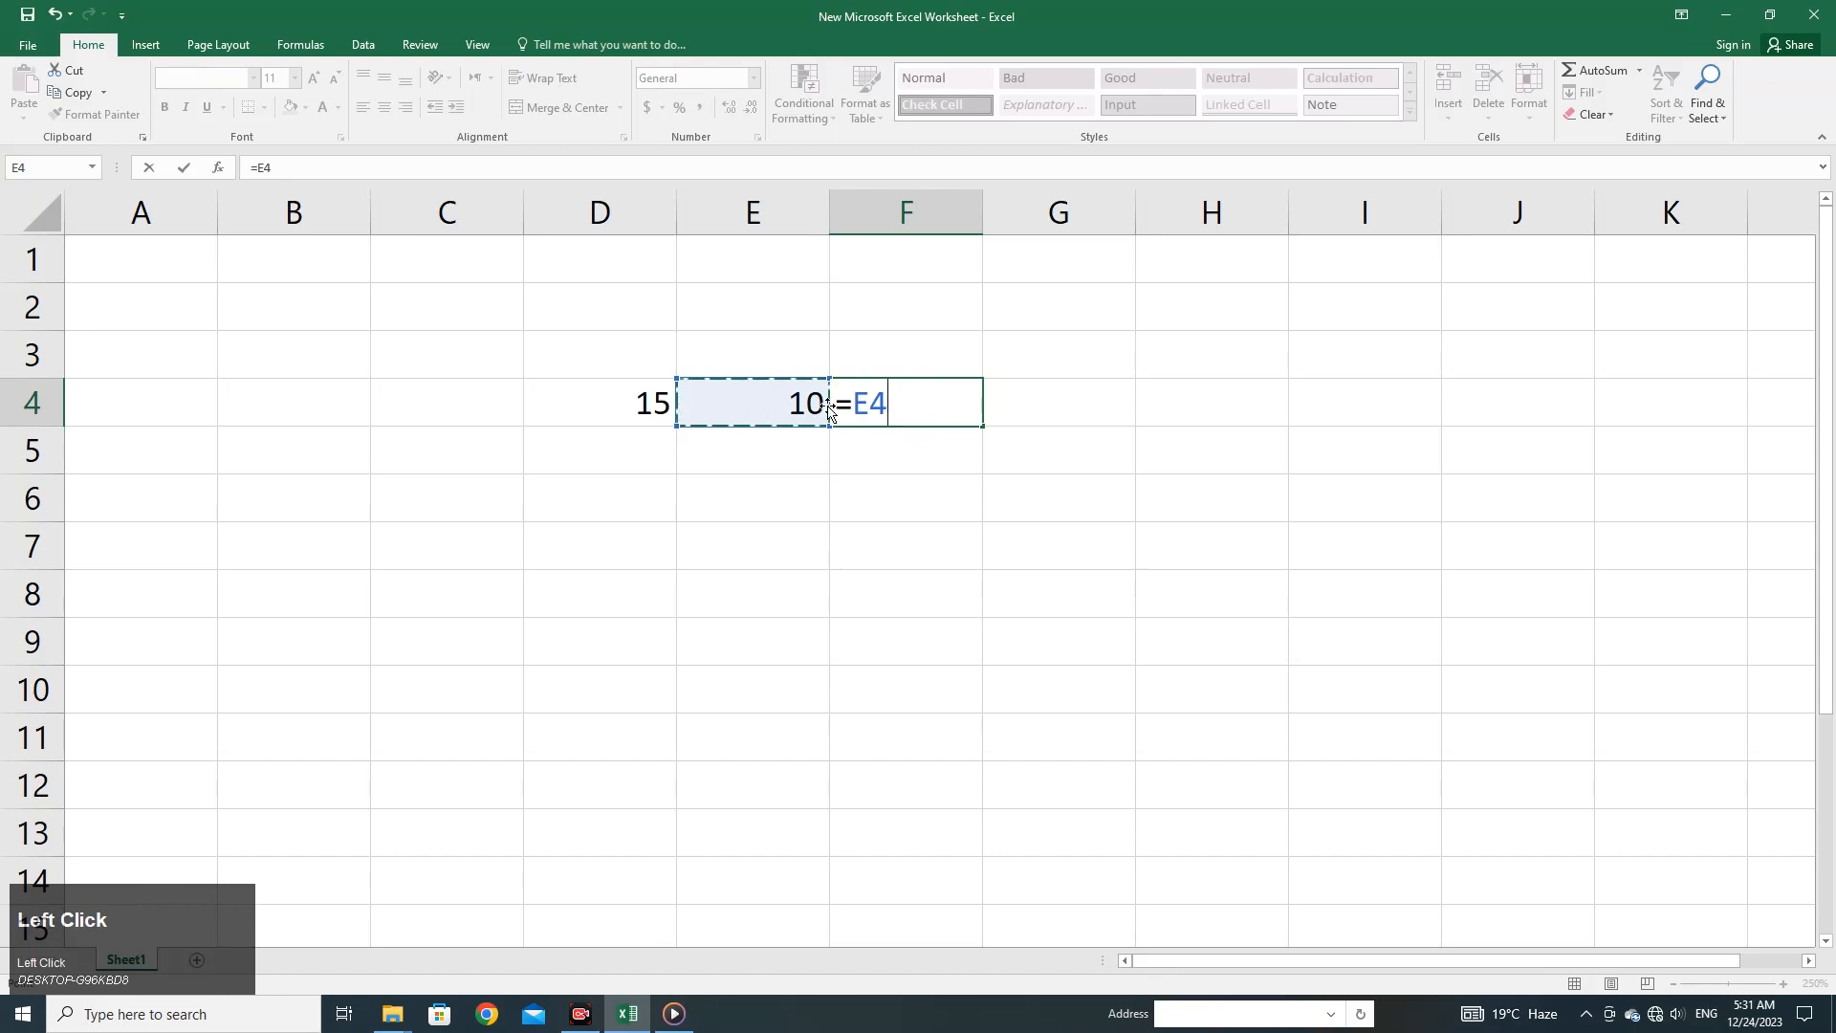
pyautogui.write('+')
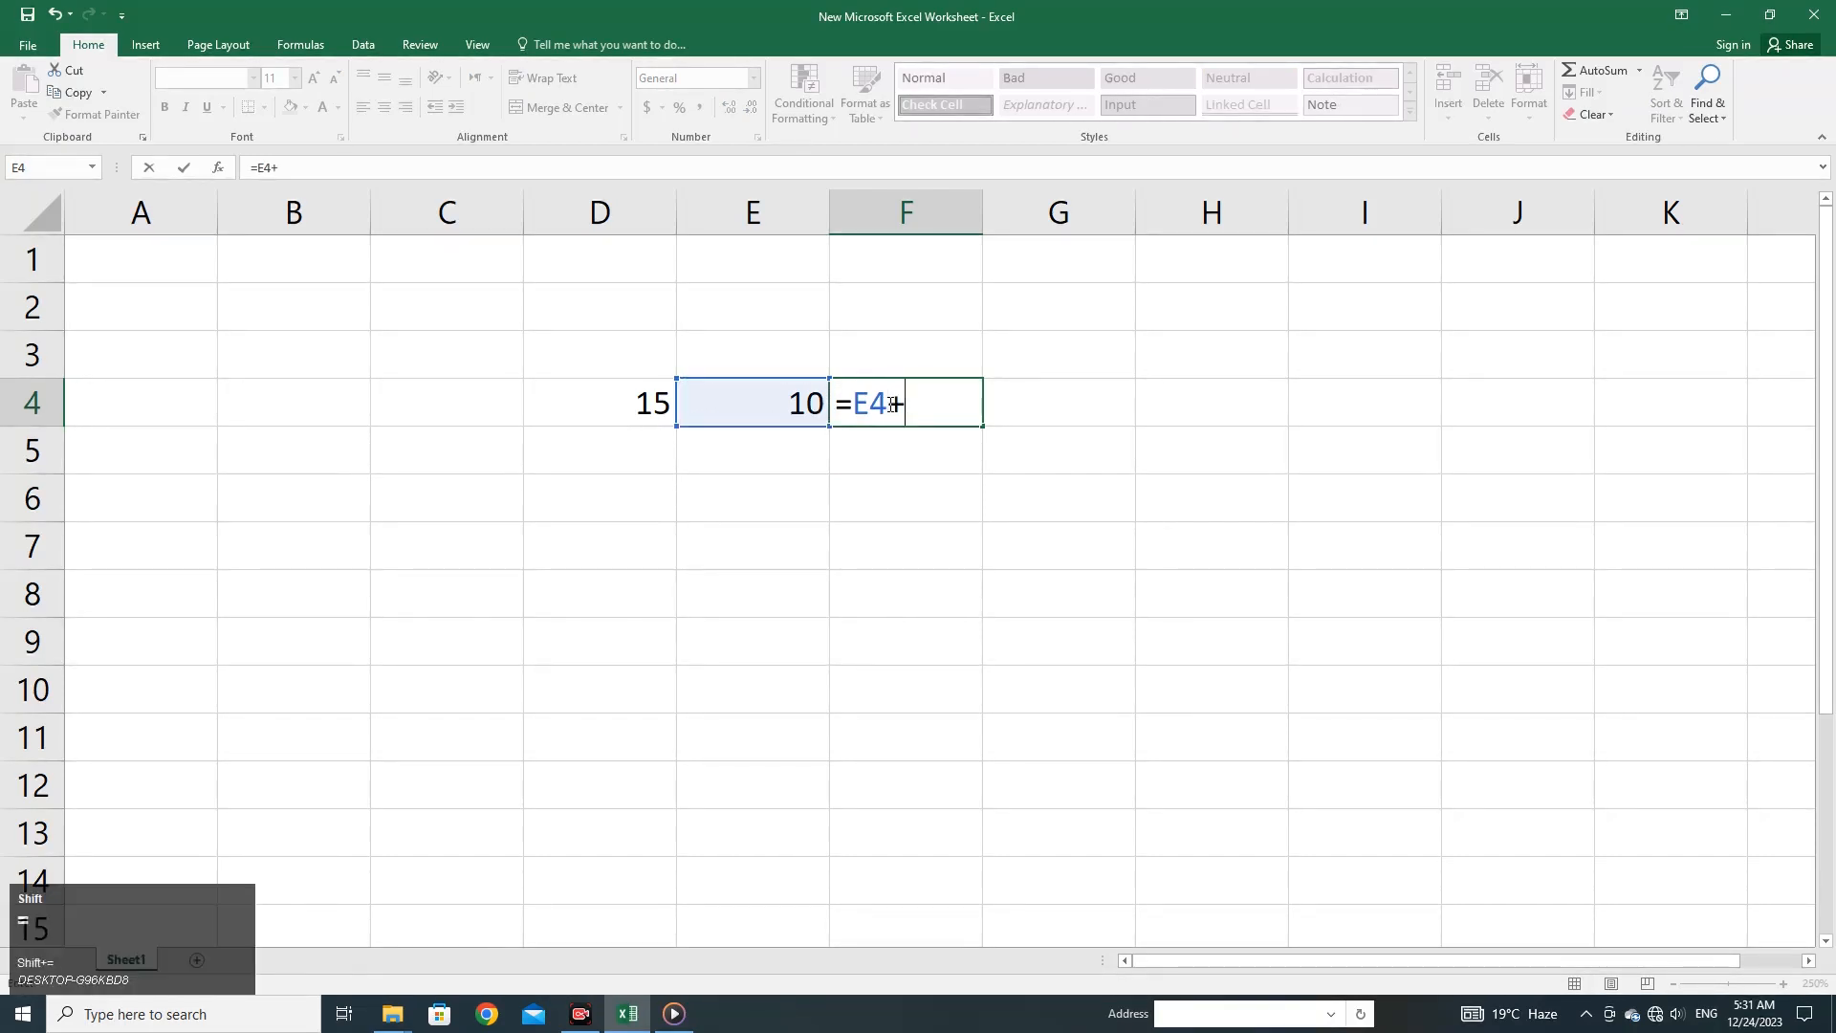
pyautogui.click(649, 410)
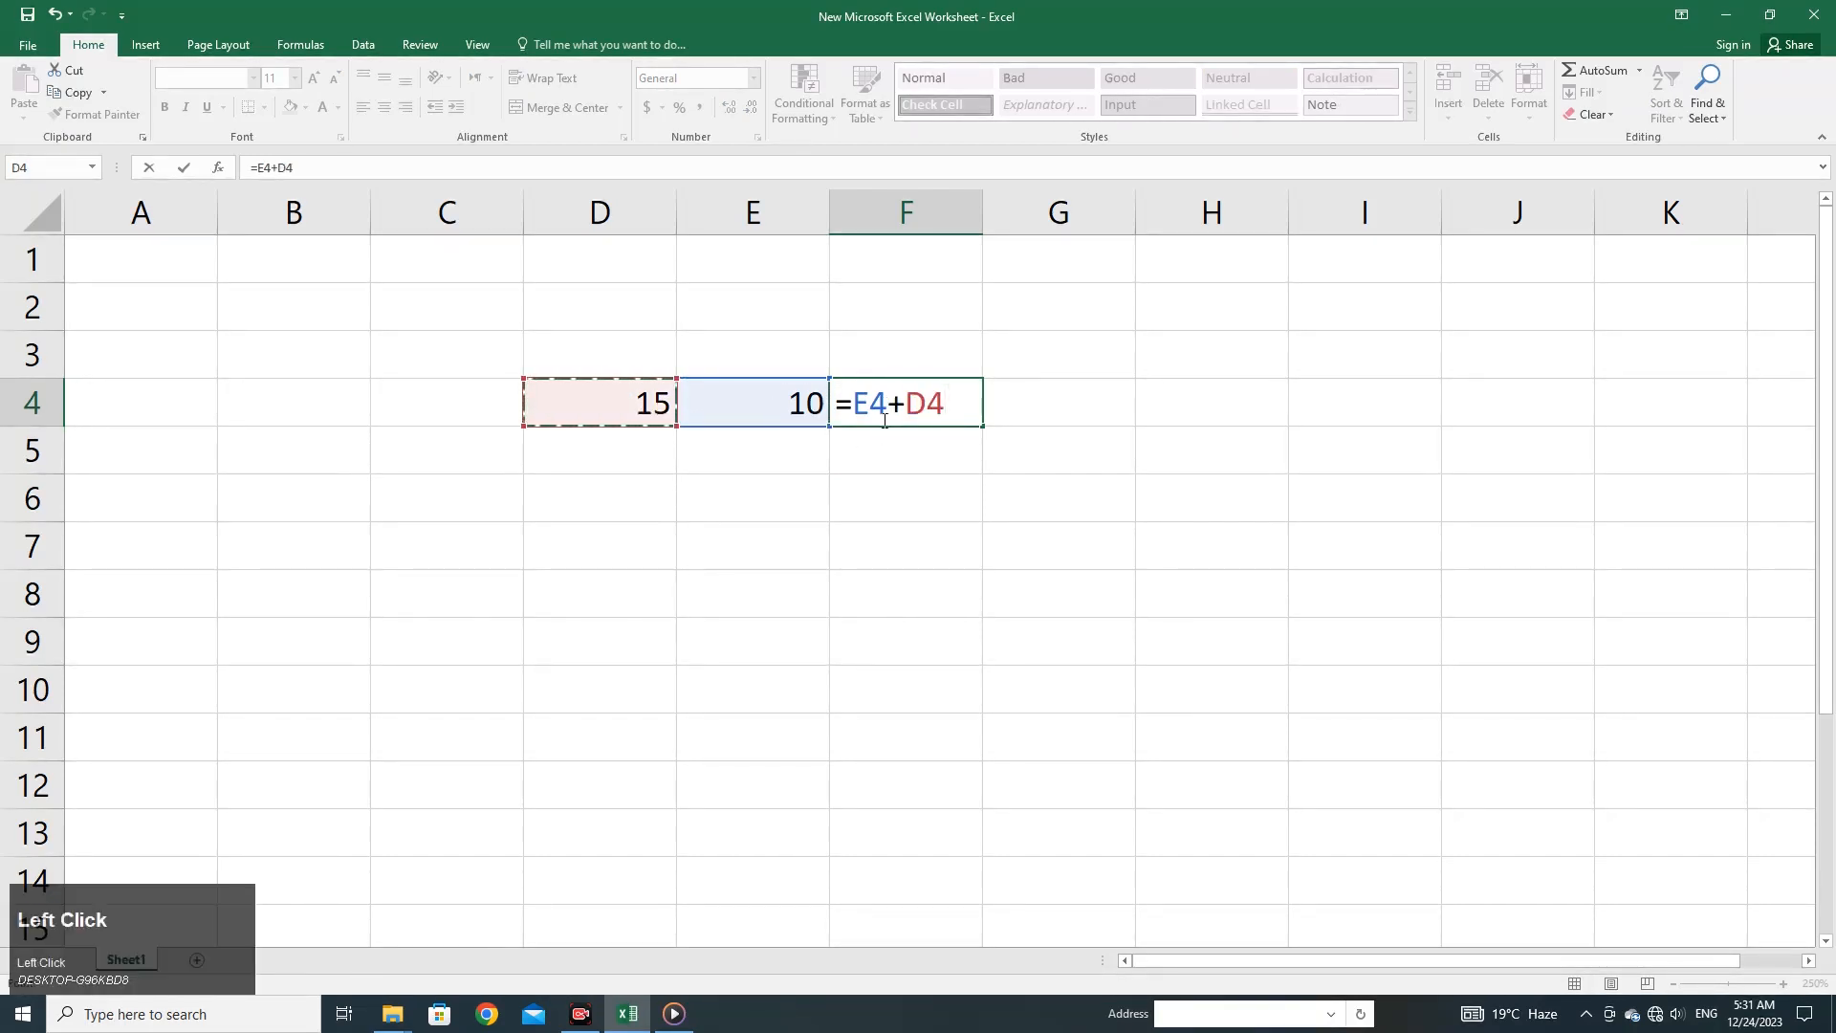
pyautogui.press('Return')
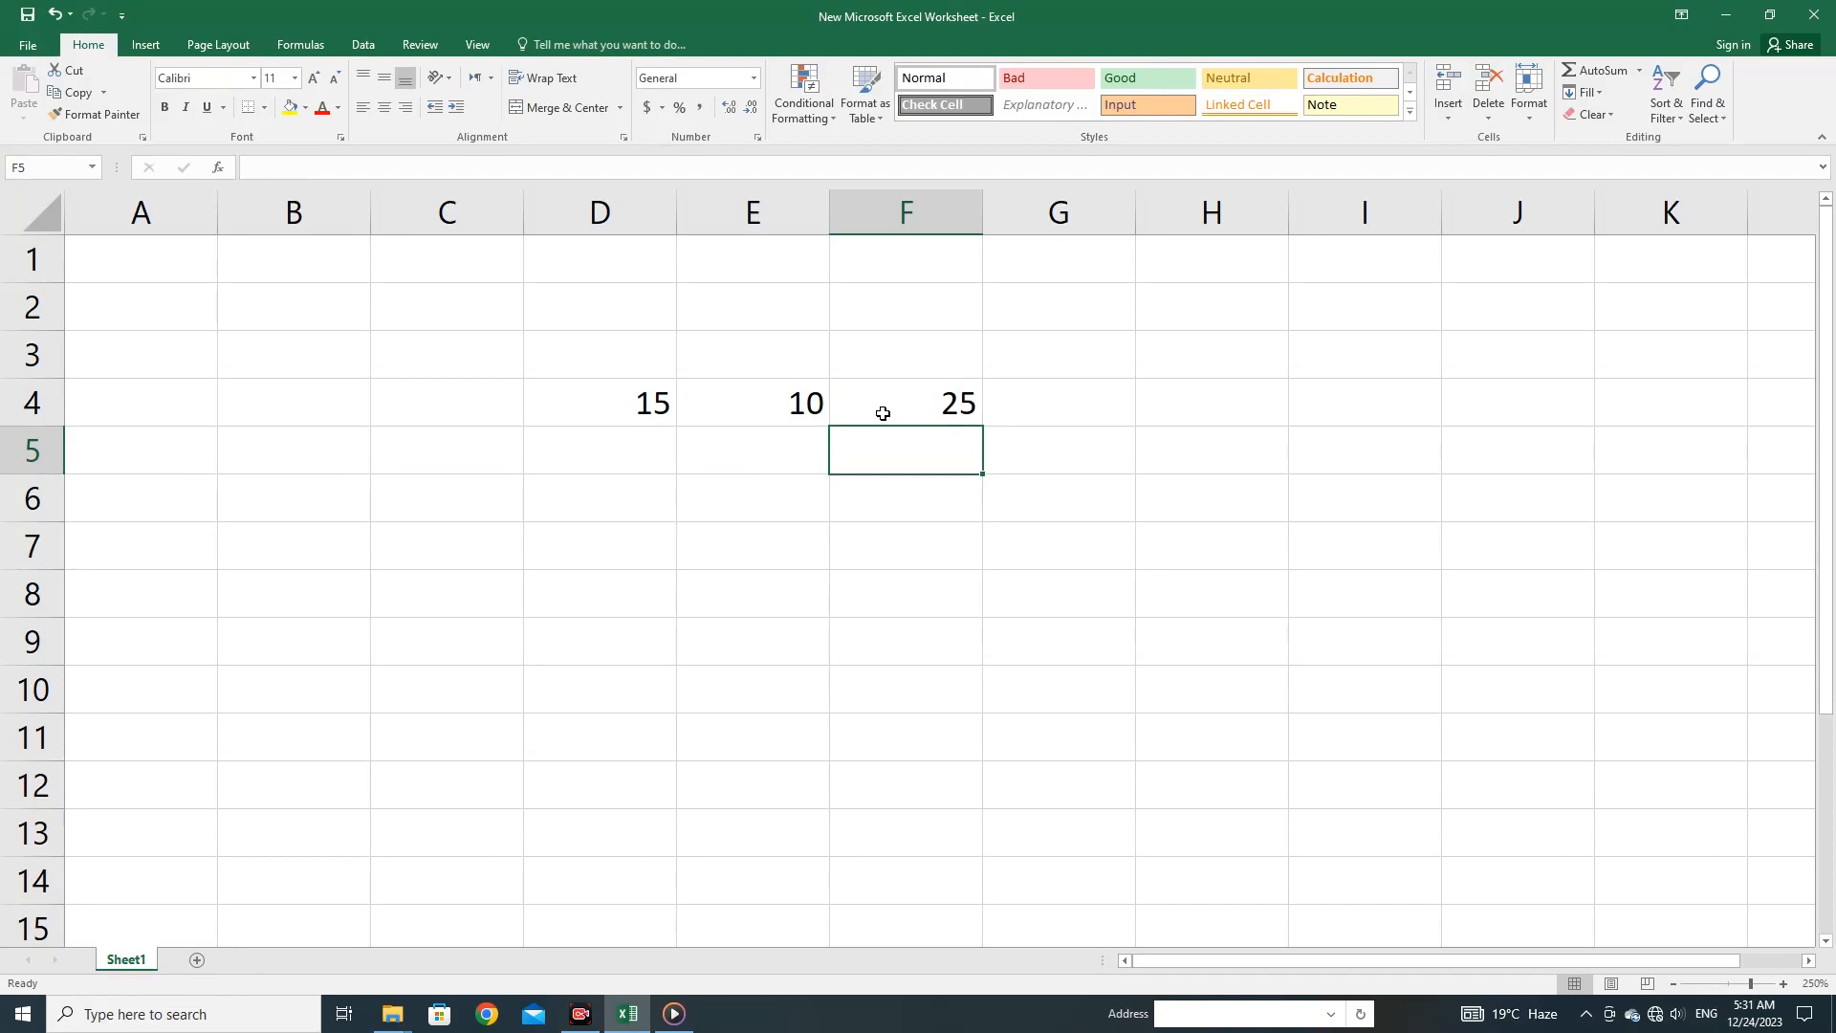
# Enter 45 and 14 in D5:E5, and 23 and 12 in D6:E6
pyautogui.click(608, 466)
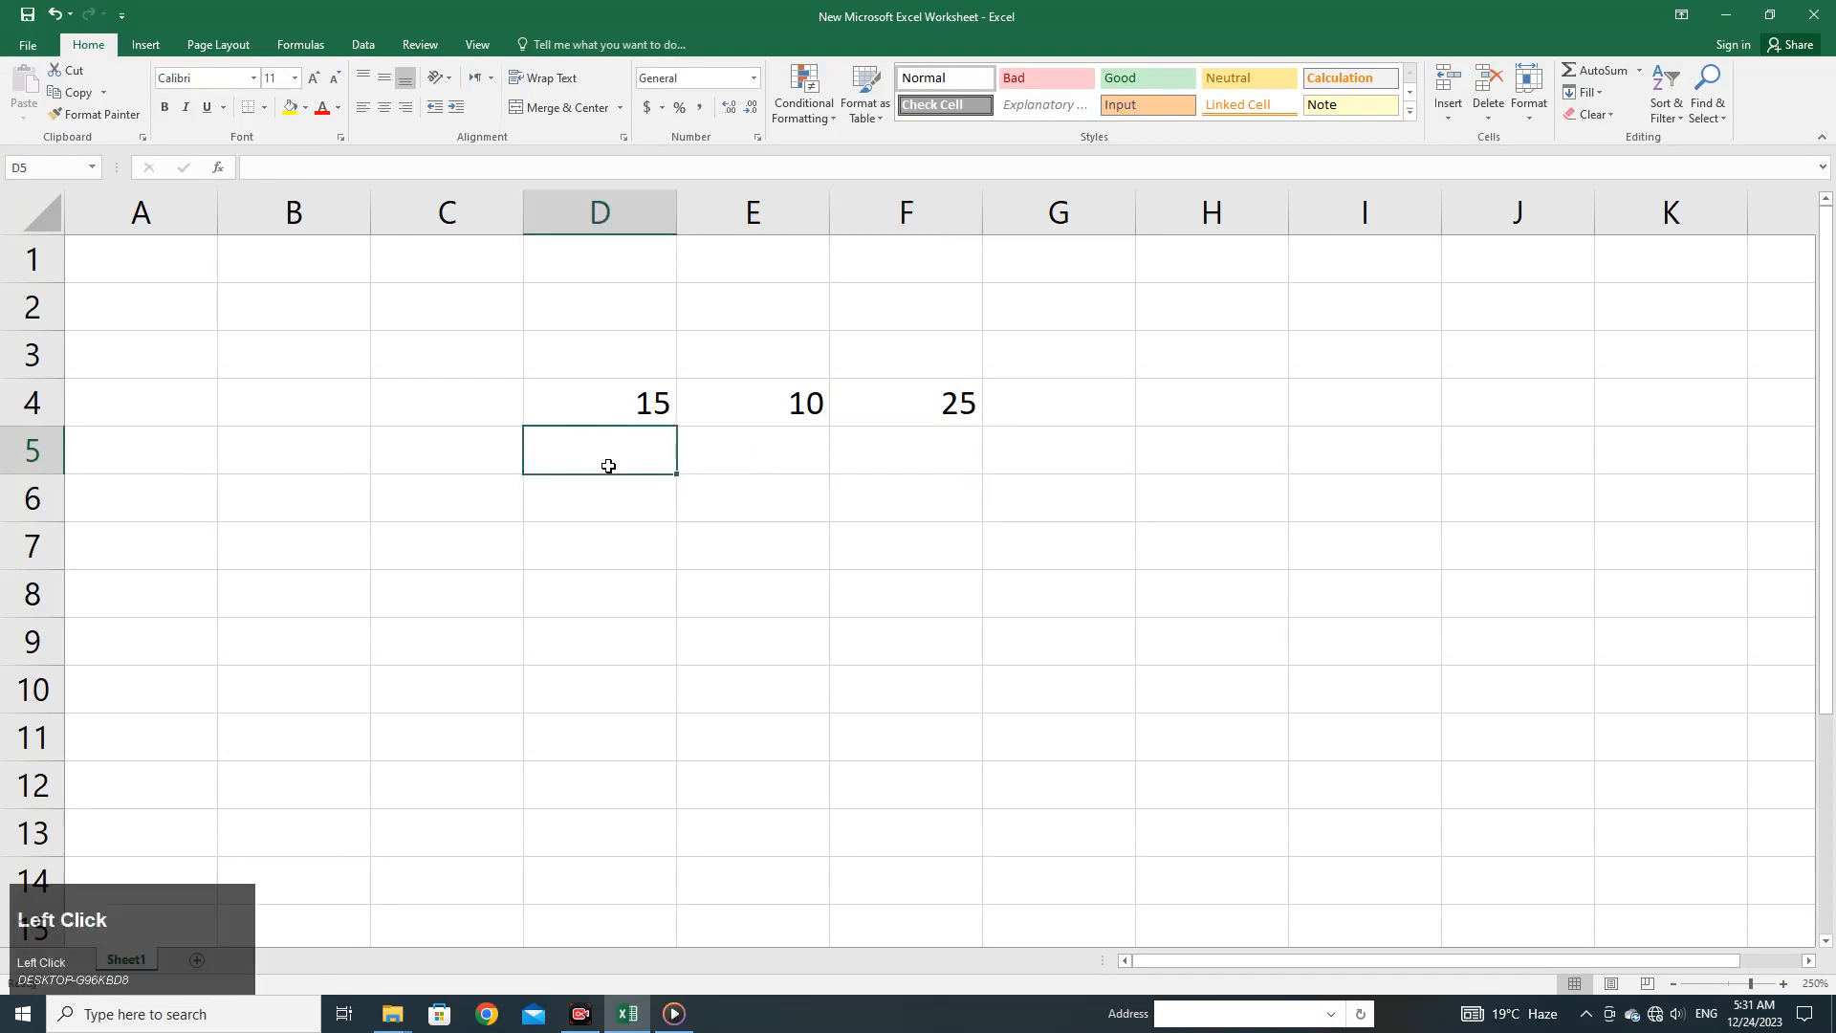
pyautogui.write('45')
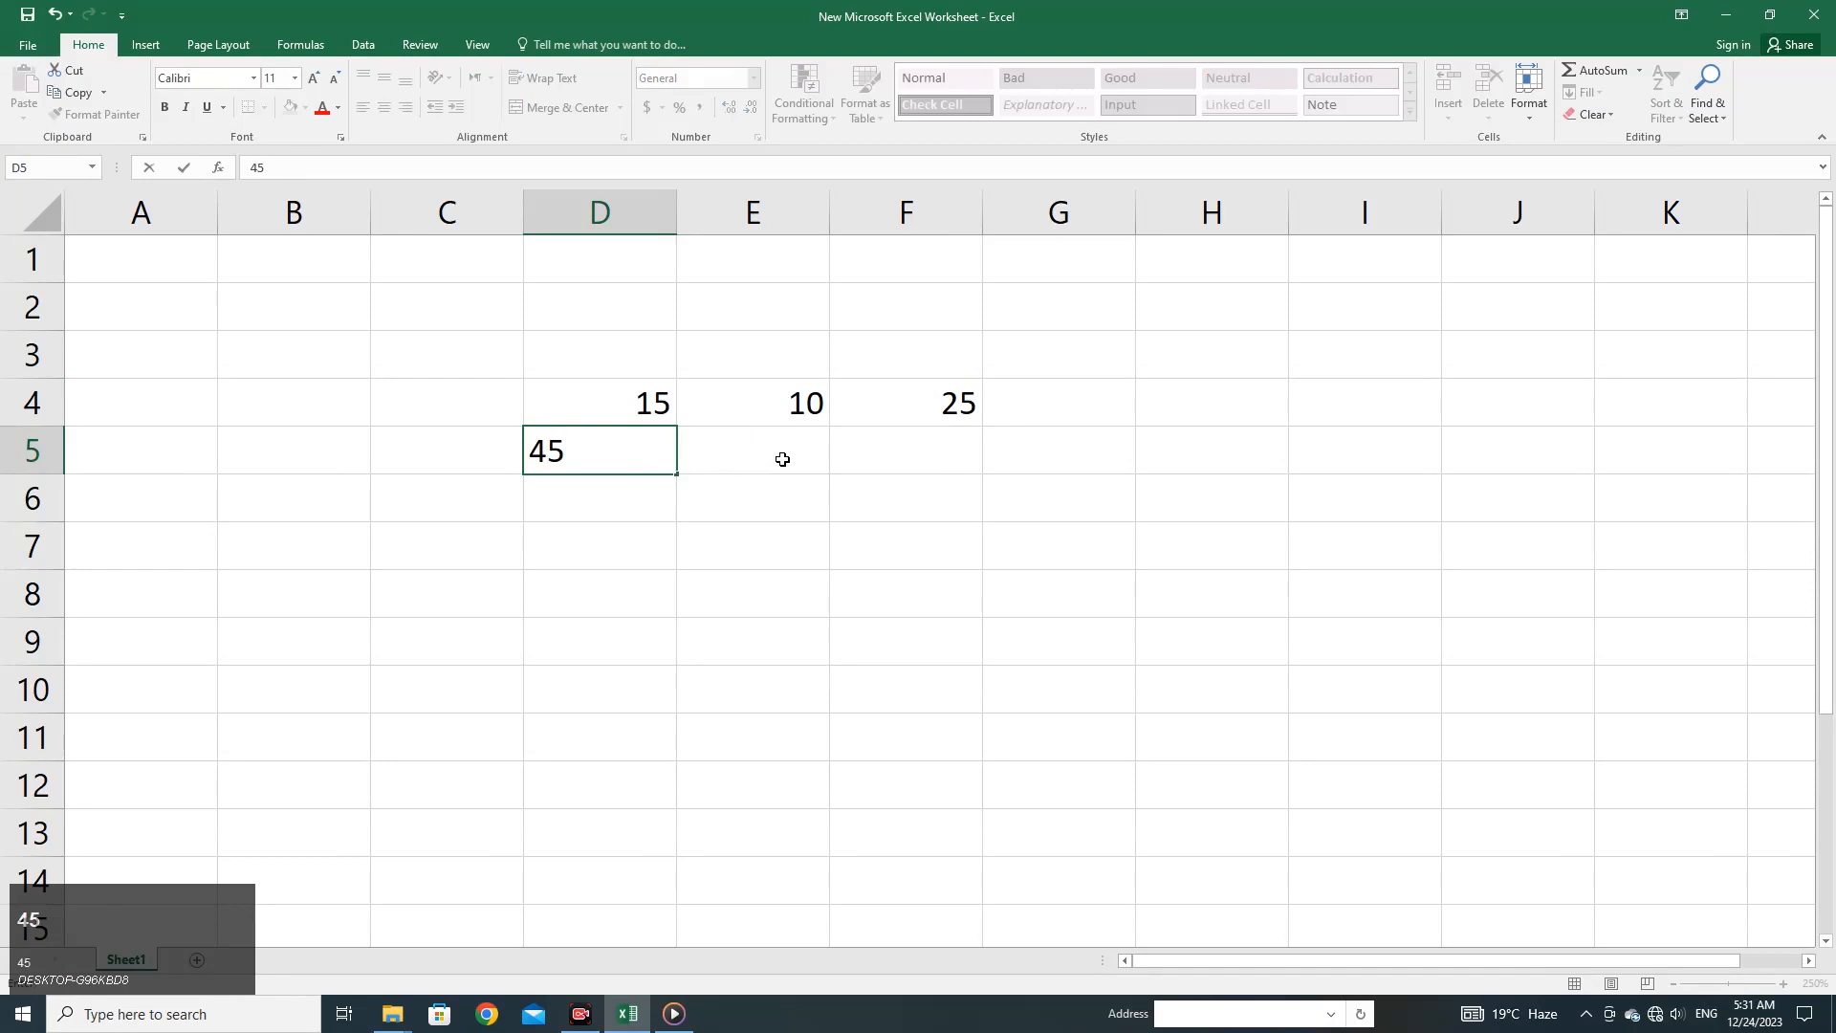
pyautogui.click(786, 459)
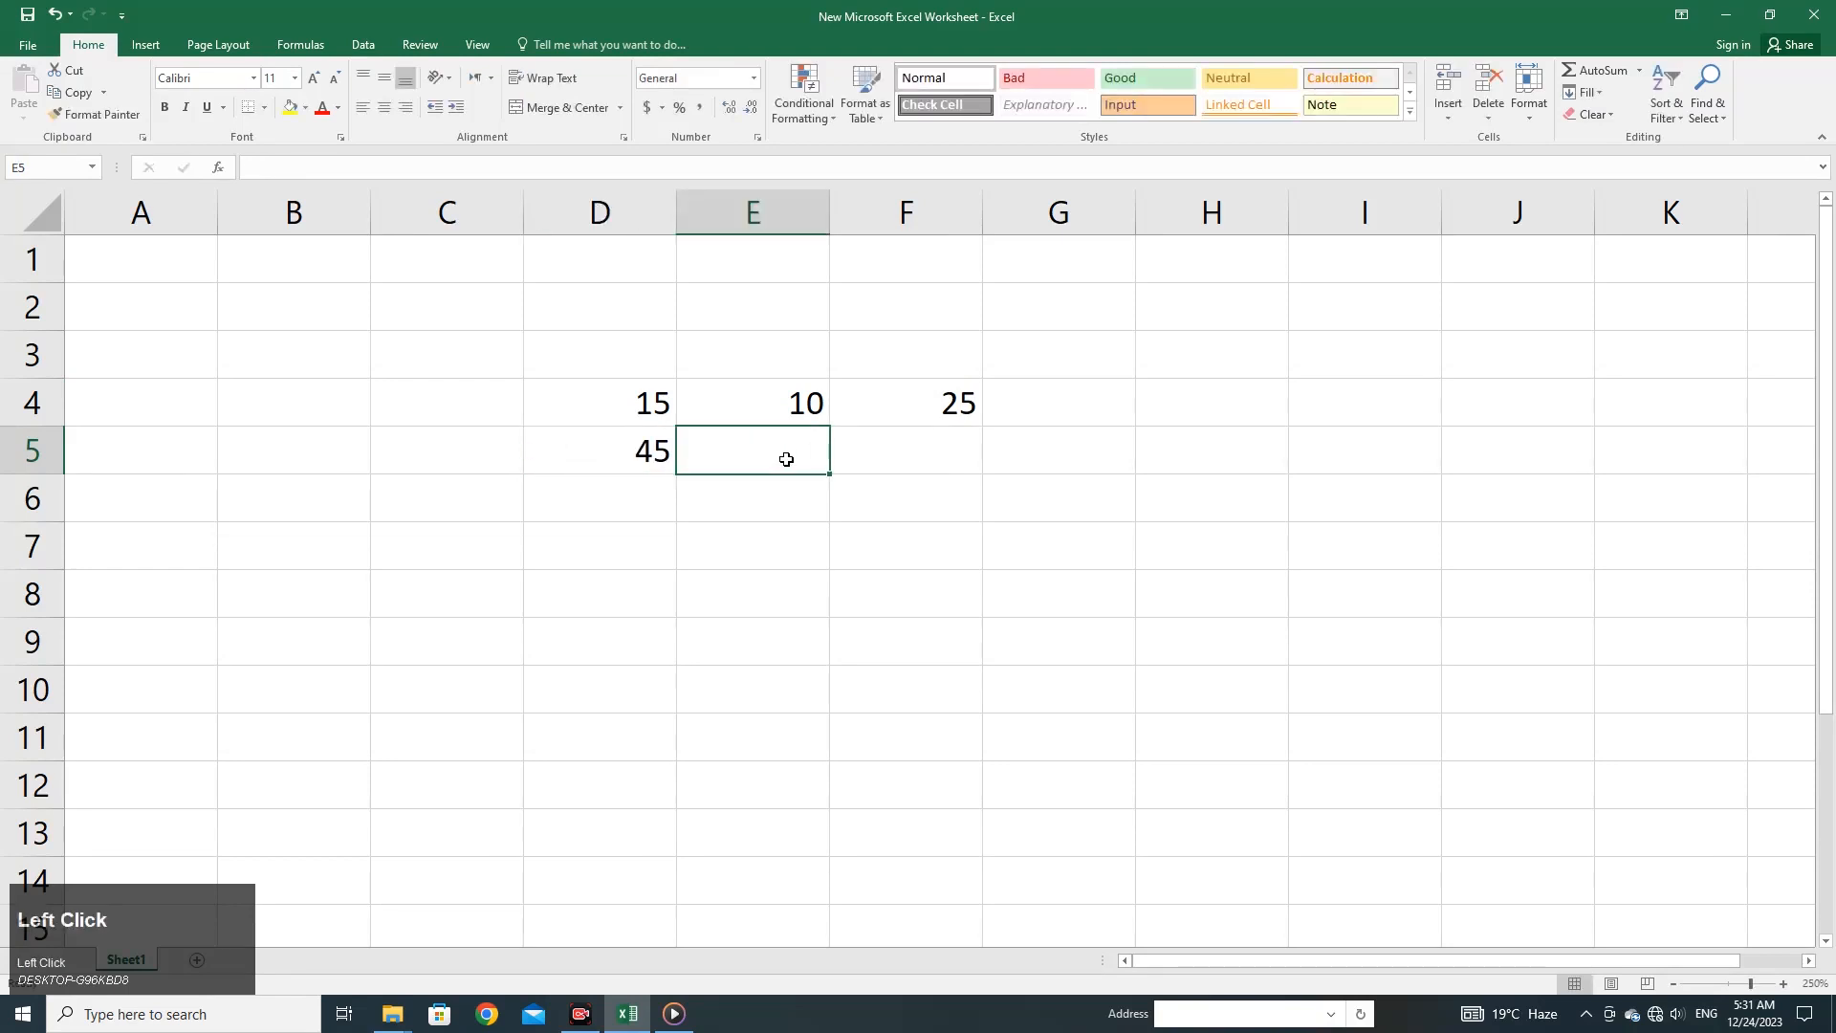
pyautogui.write('14')
pyautogui.click(618, 505)
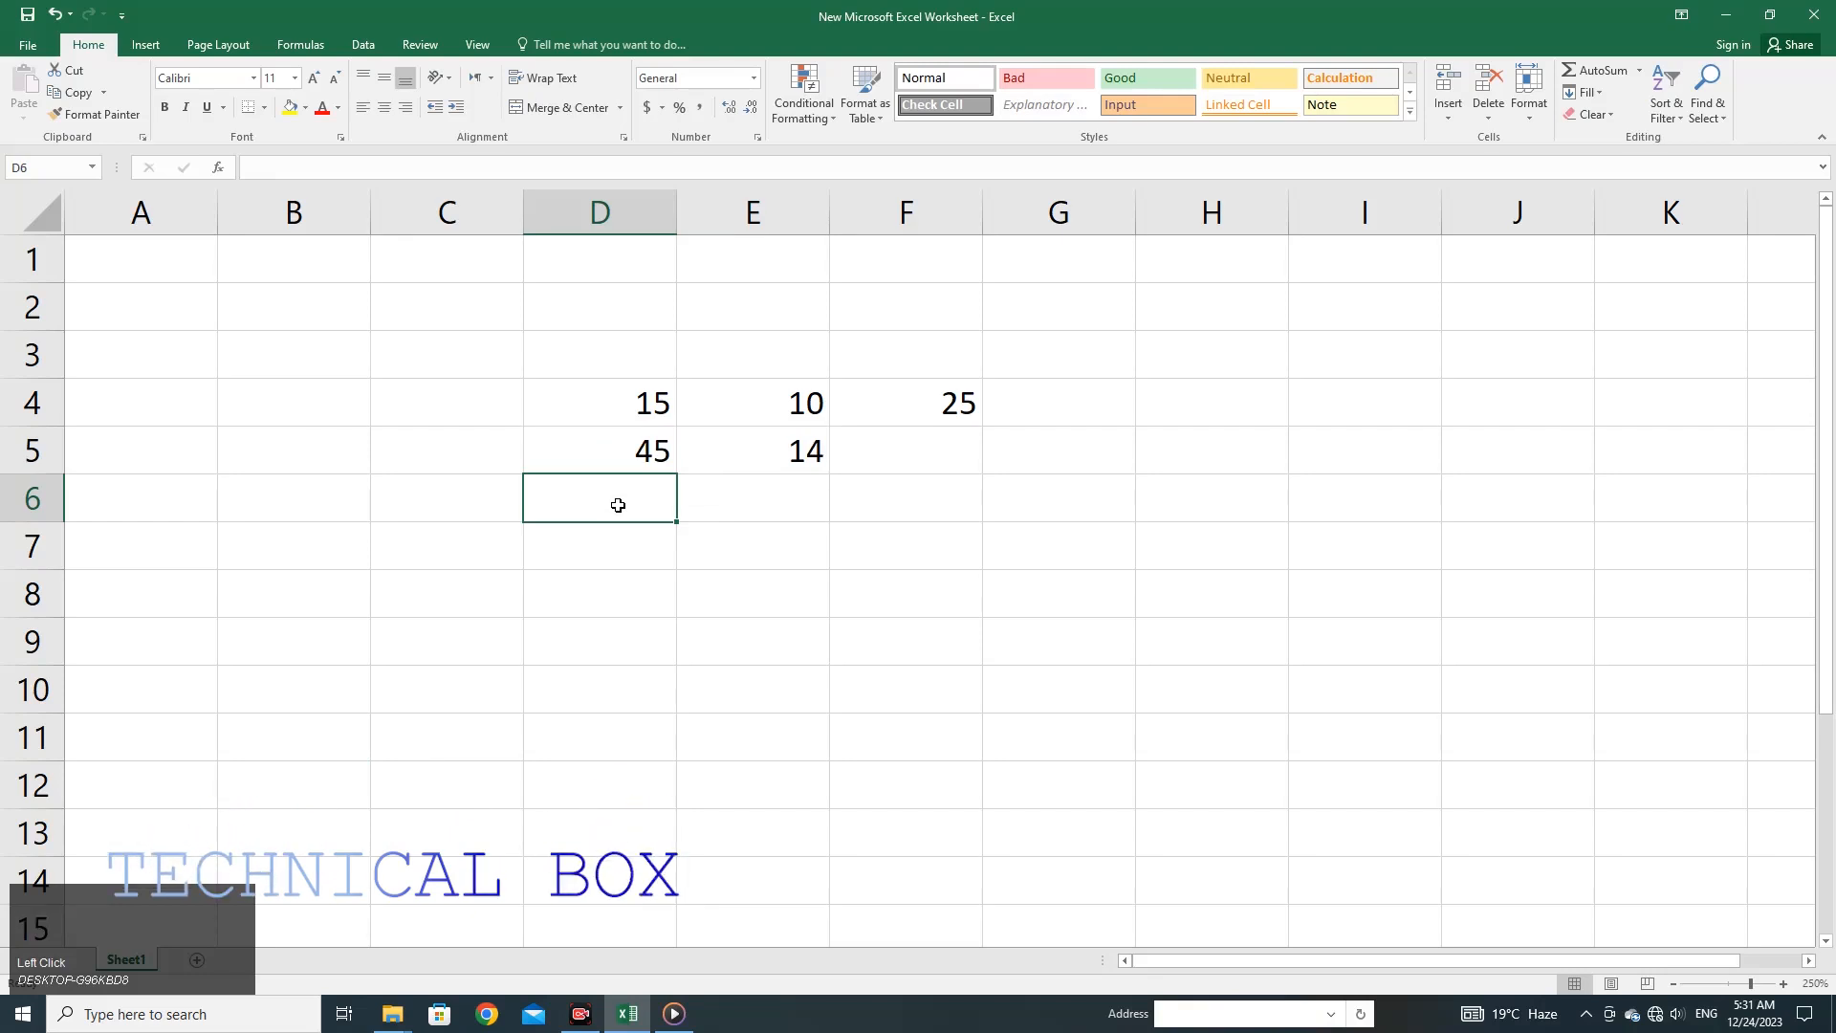
pyautogui.write('23')
pyautogui.click(775, 503)
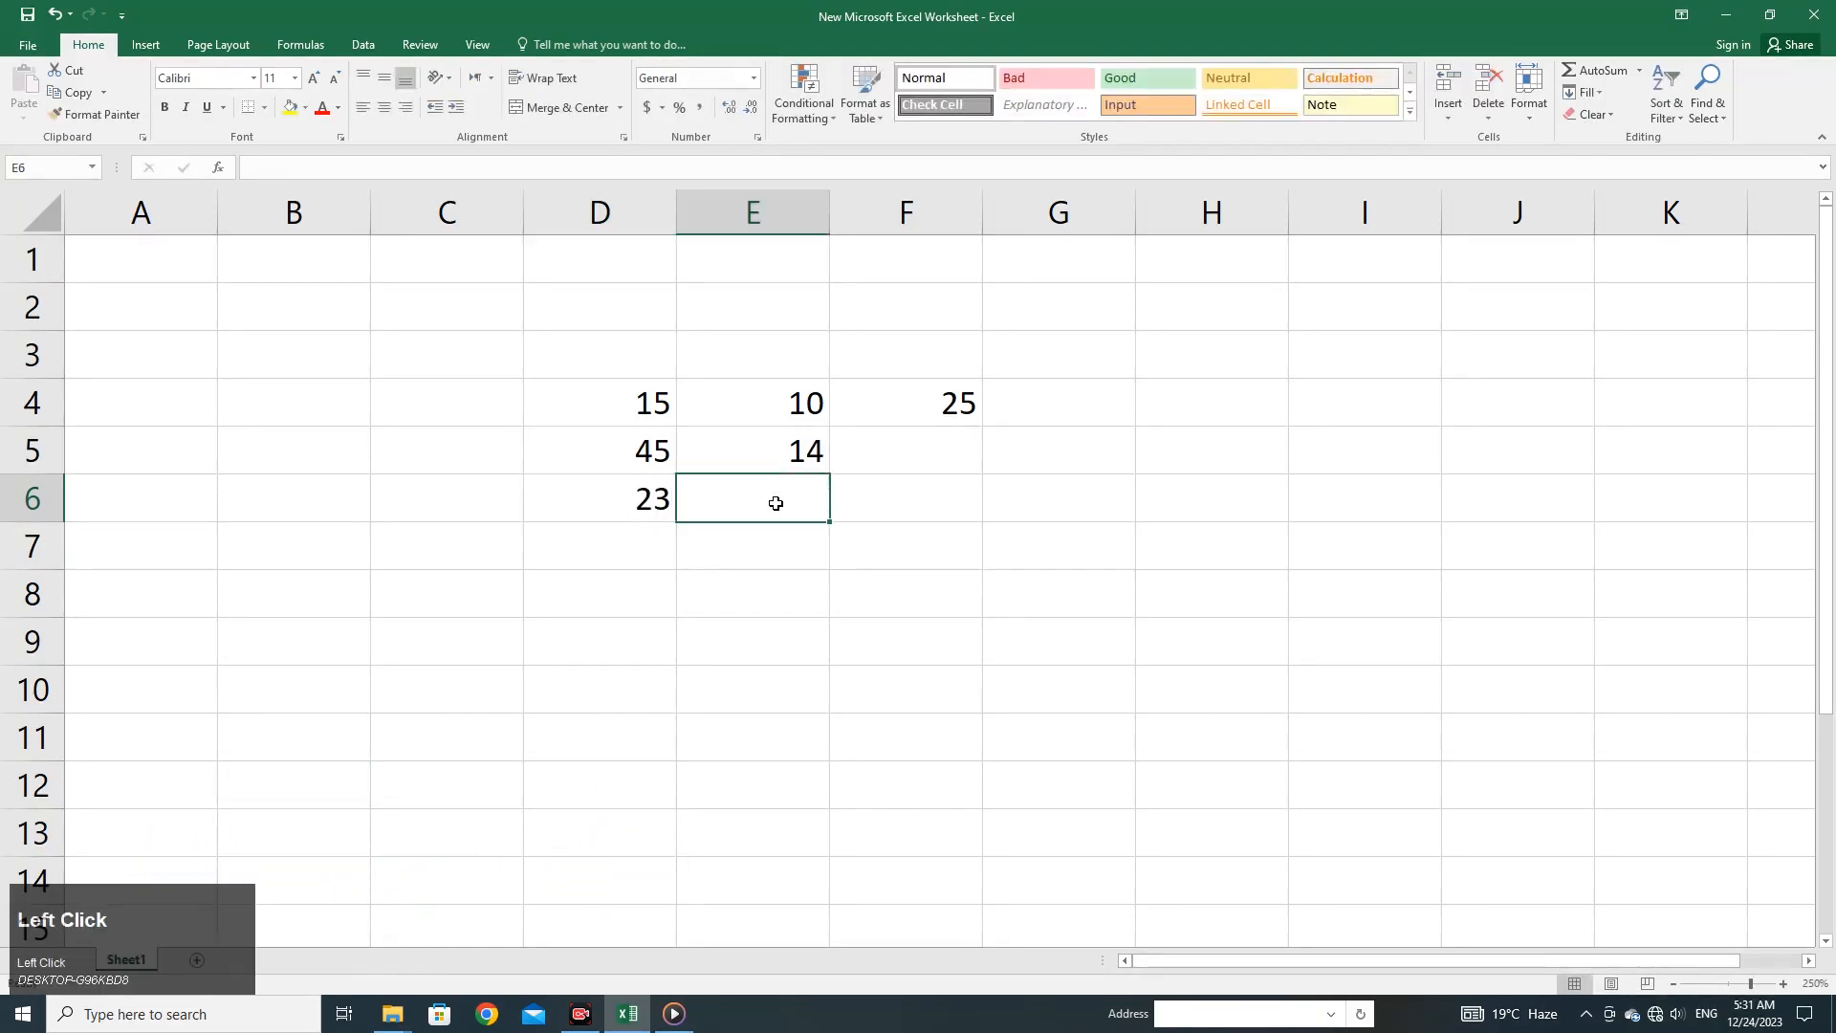
pyautogui.write('12')
pyautogui.click(631, 562)
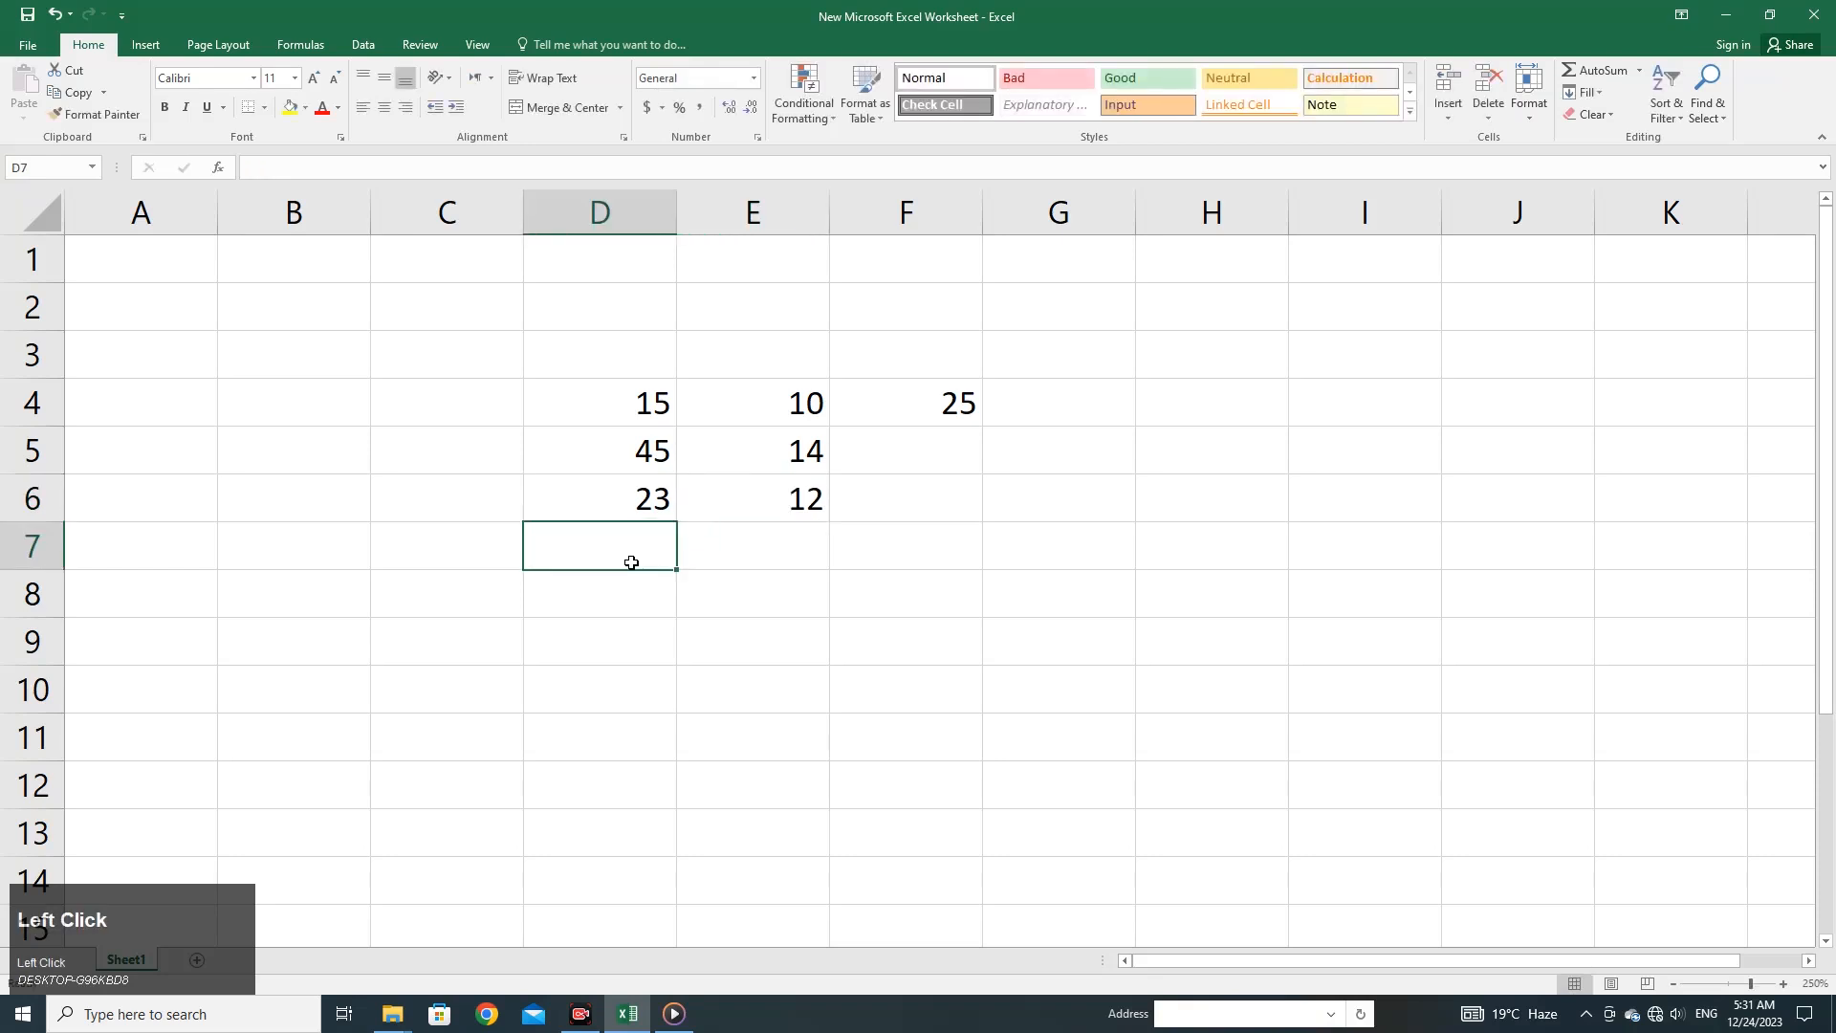
# Enter 4 and 5 in D7:E7, and 6 and 8 in D8:E8
pyautogui.write('4')
pyautogui.click(837, 549)
pyautogui.click(807, 549)
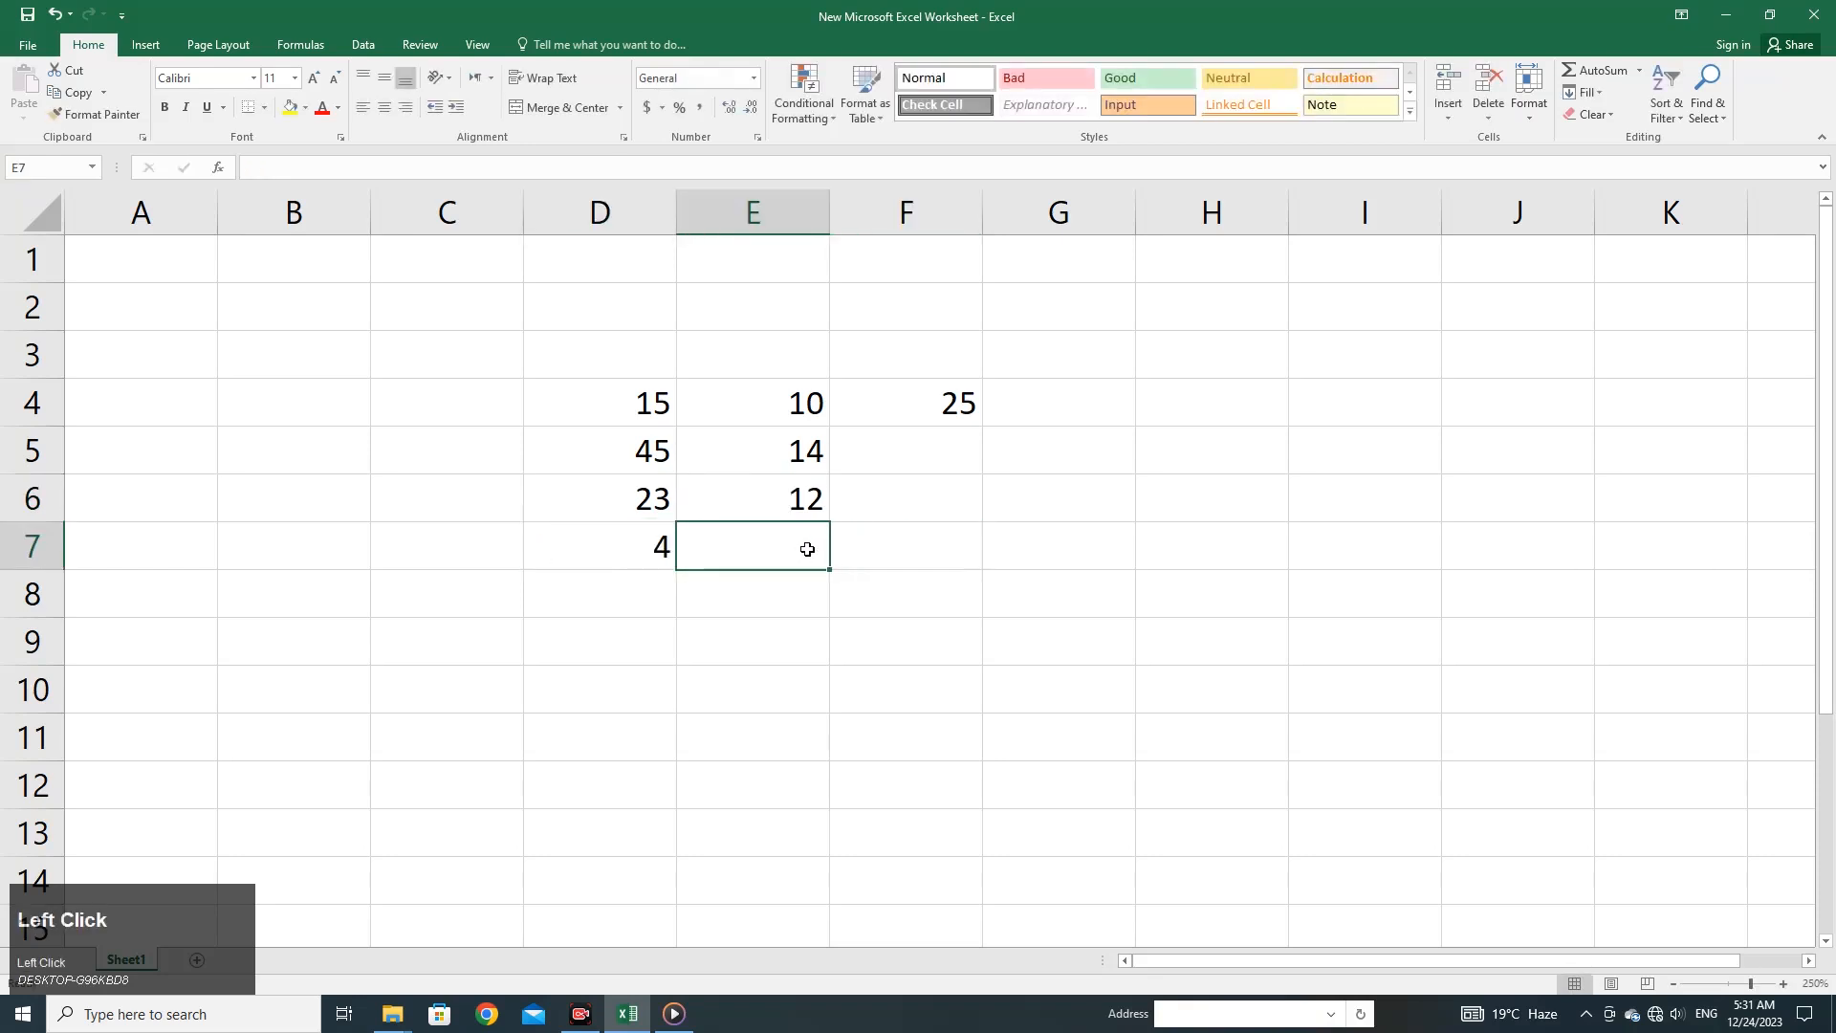
pyautogui.write('5')
pyautogui.click(596, 602)
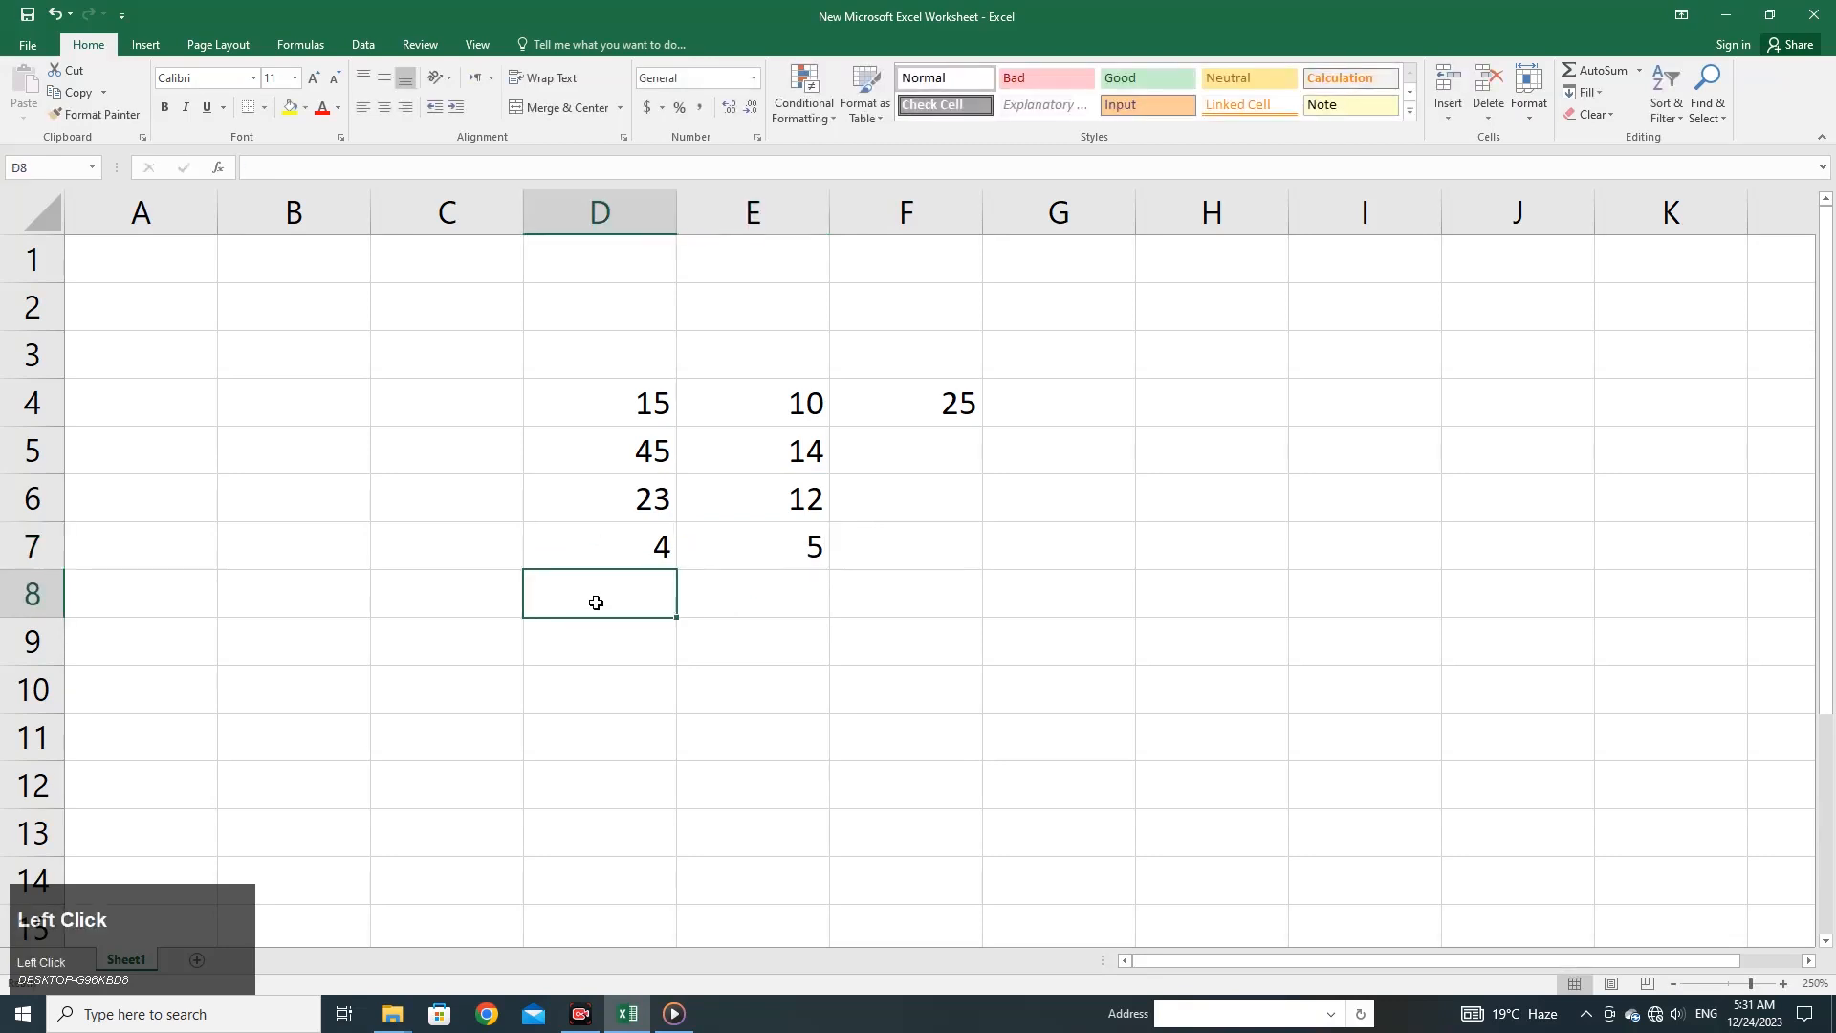
pyautogui.write('6')
pyautogui.click(756, 601)
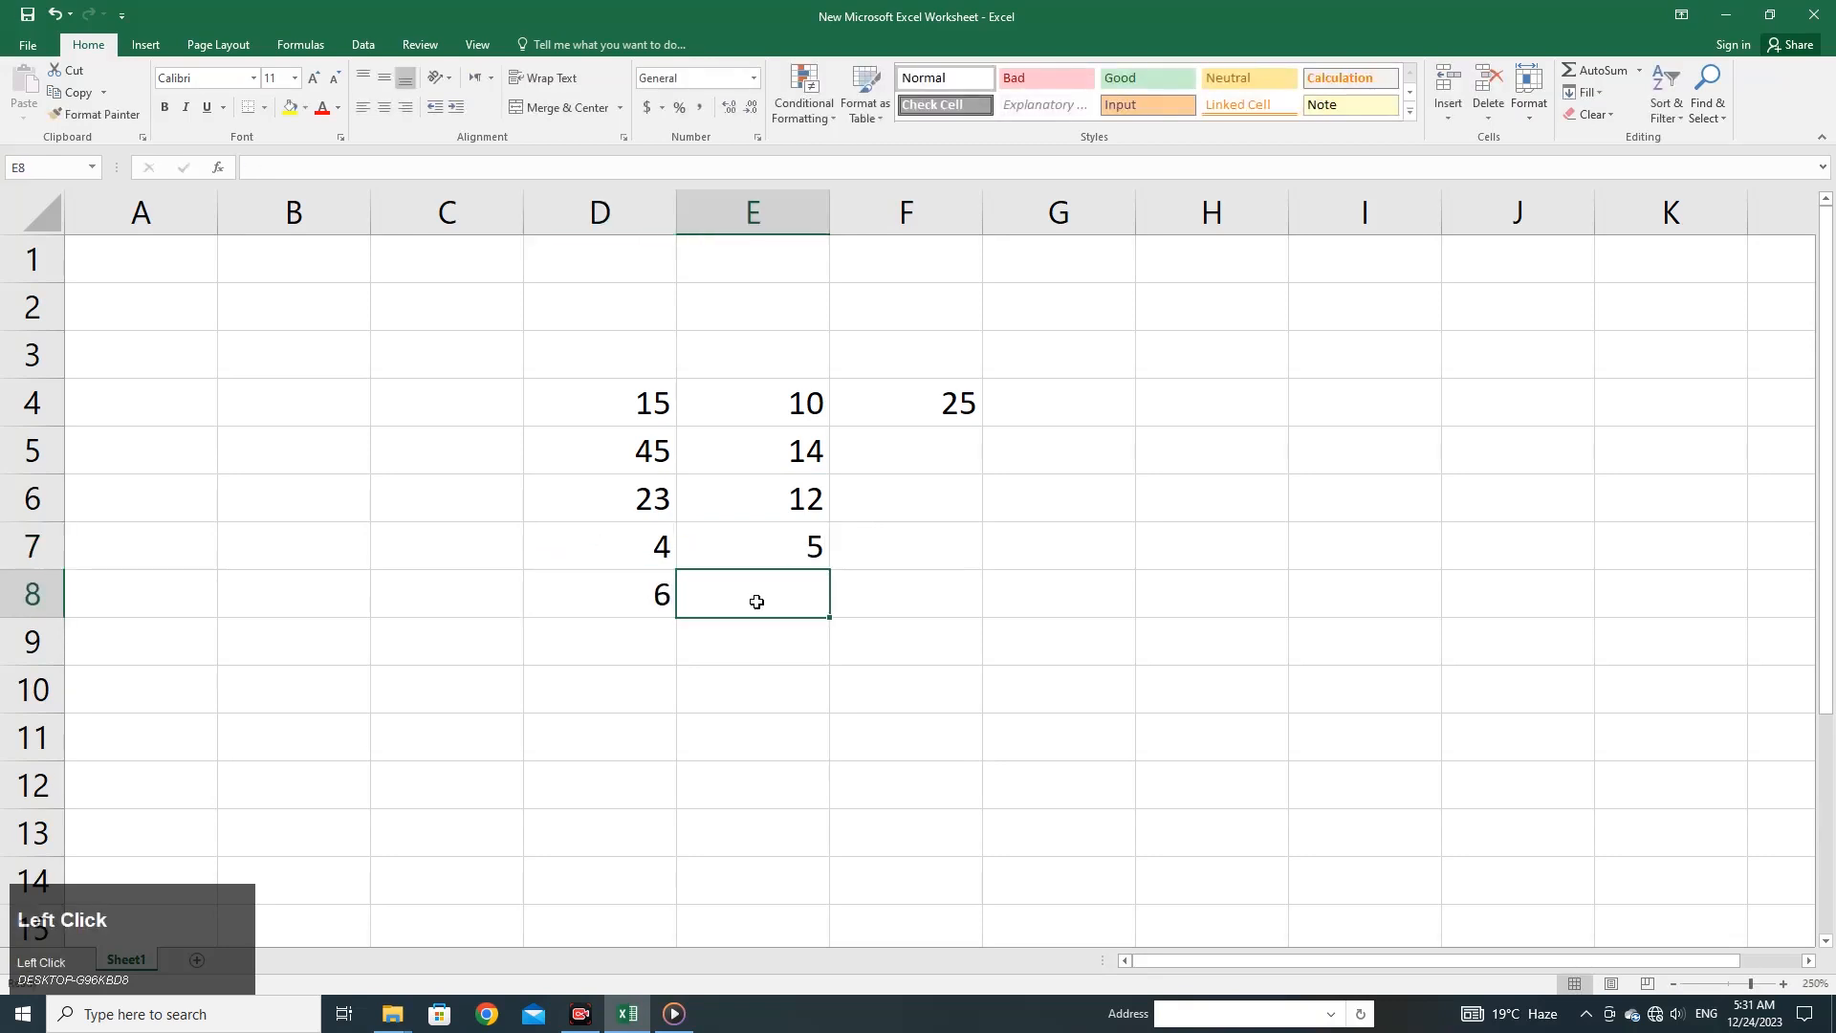
pyautogui.write('8')
# Enter 2 and 3 in D9:E9, and 5 and 6 in D10:E10
pyautogui.click(621, 651)
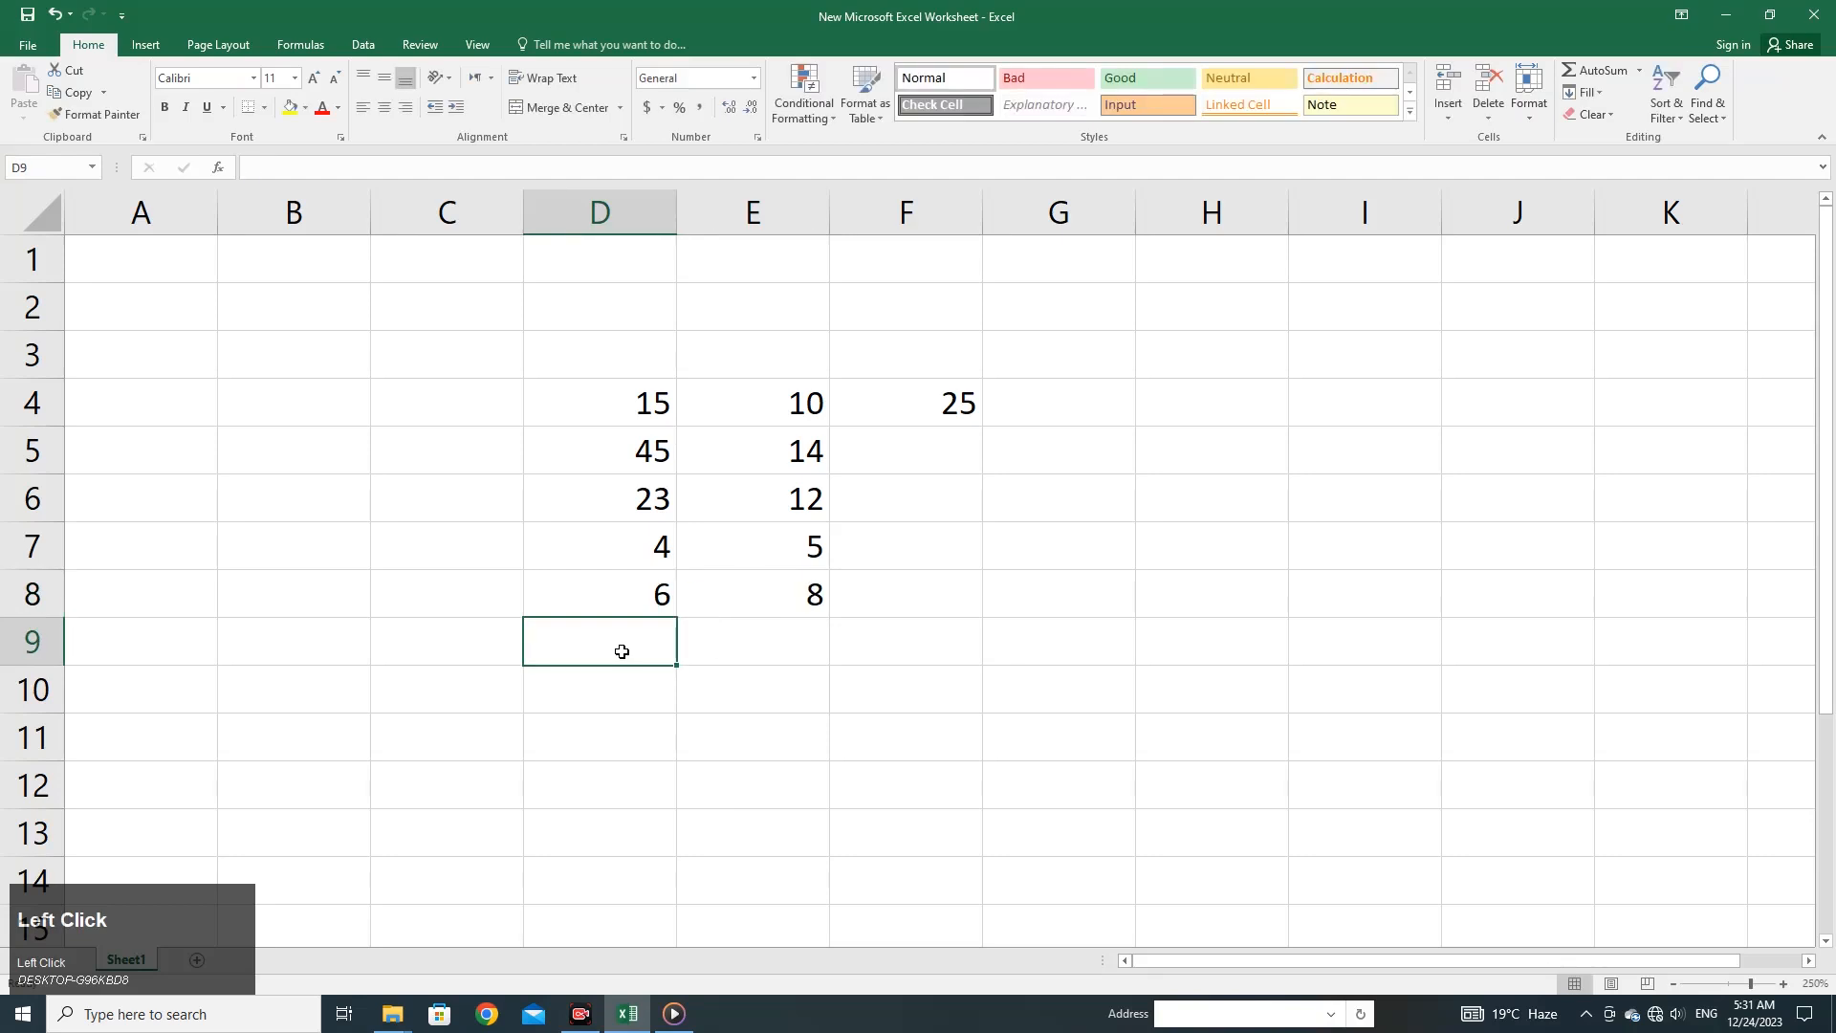
pyautogui.write('2')
pyautogui.click(784, 621)
pyautogui.write('3')
pyautogui.click(596, 707)
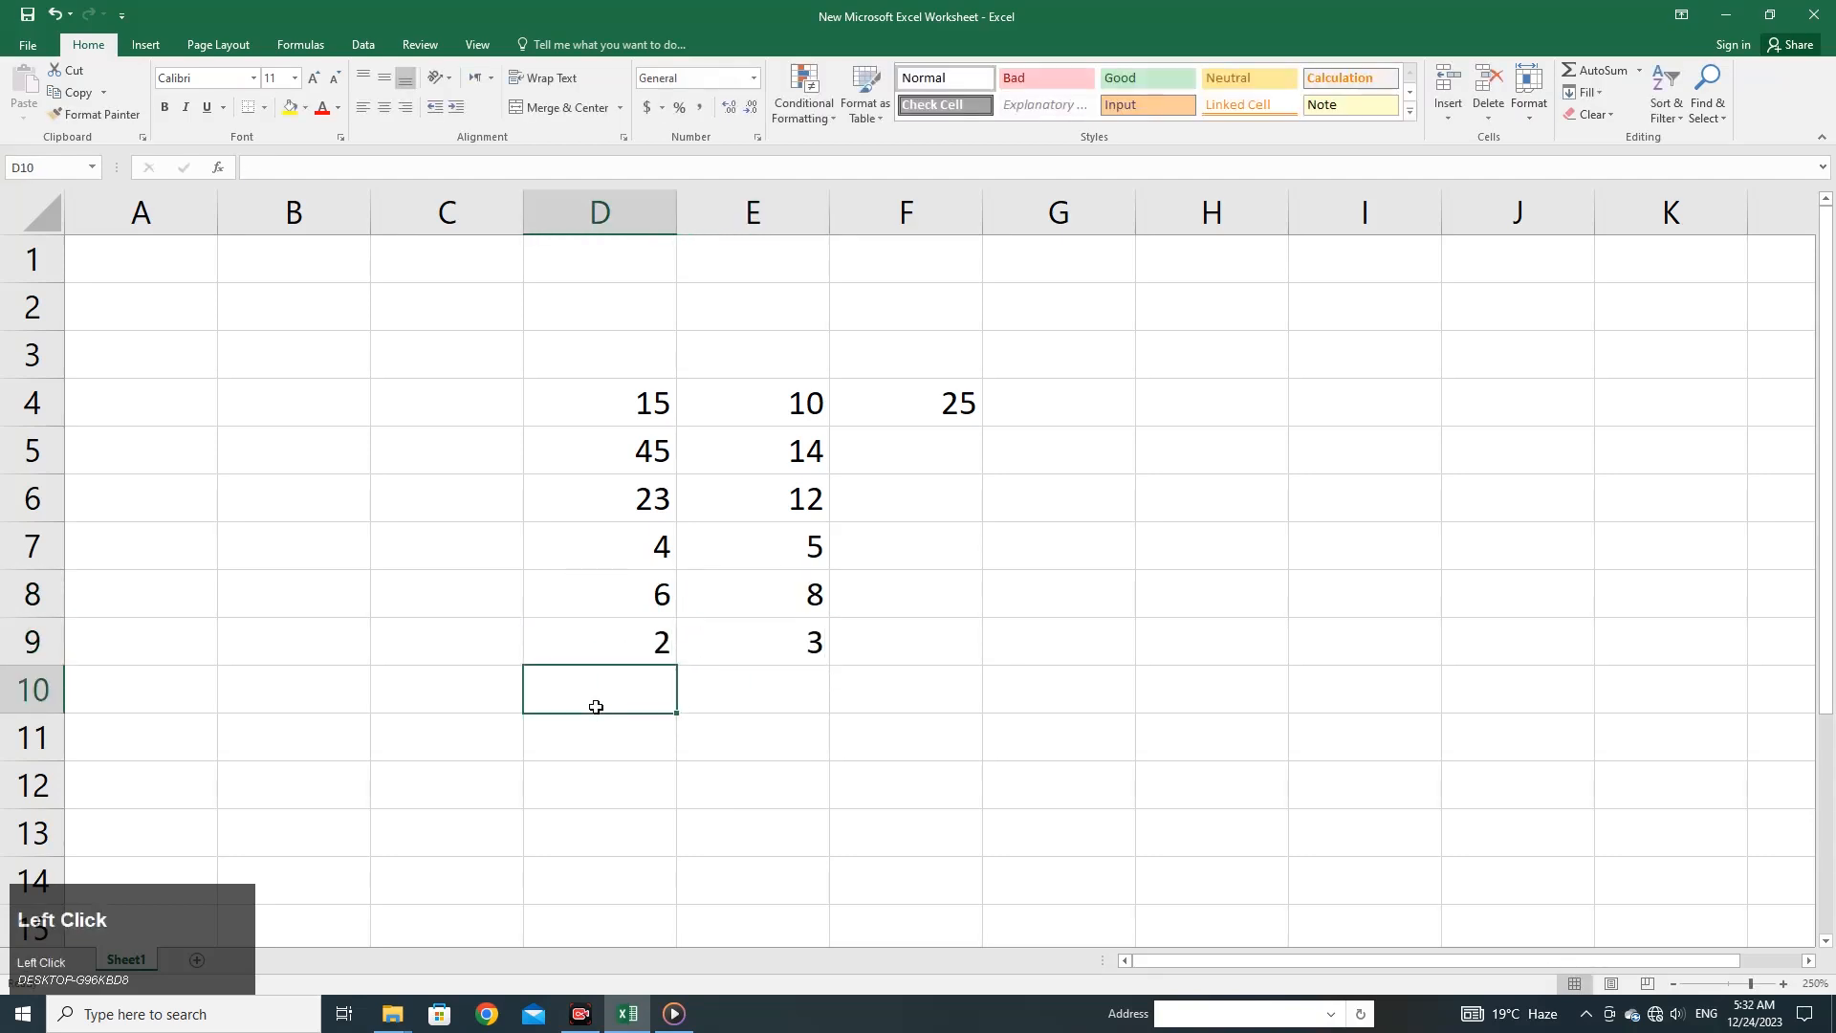
pyautogui.write('5')
pyautogui.click(805, 698)
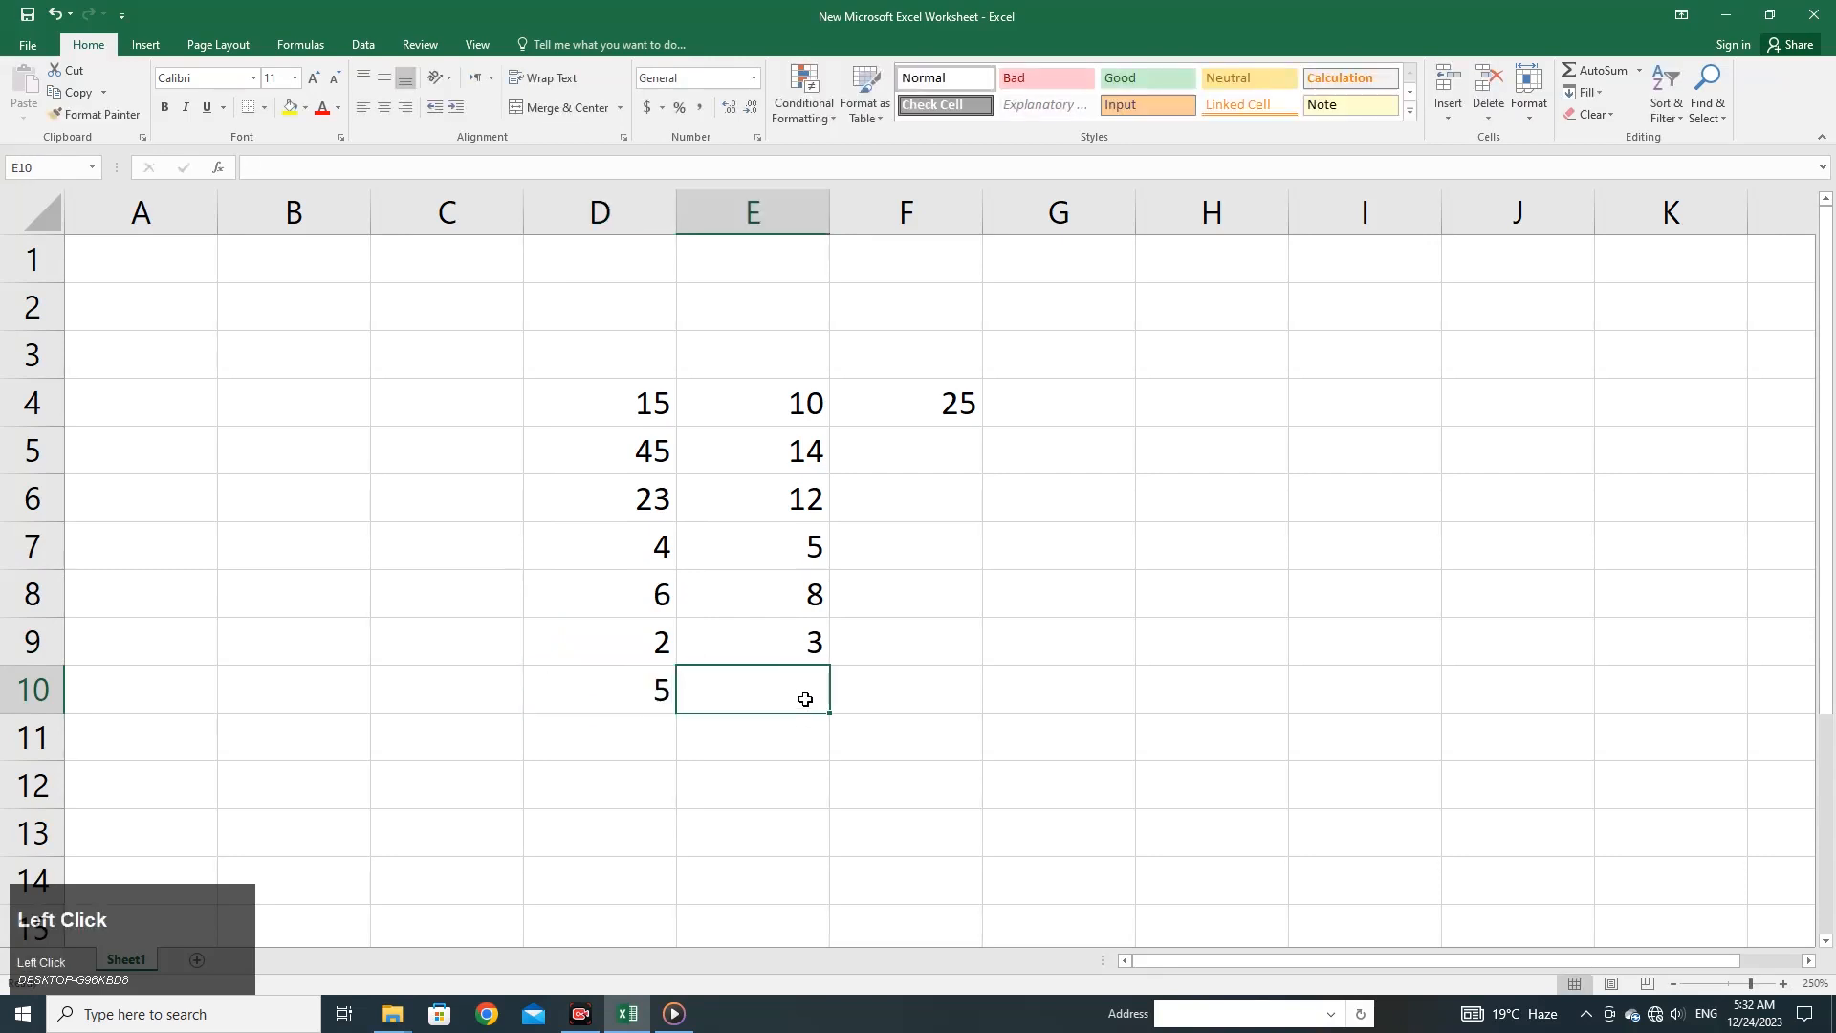
pyautogui.write('6')
pyautogui.press('Up')
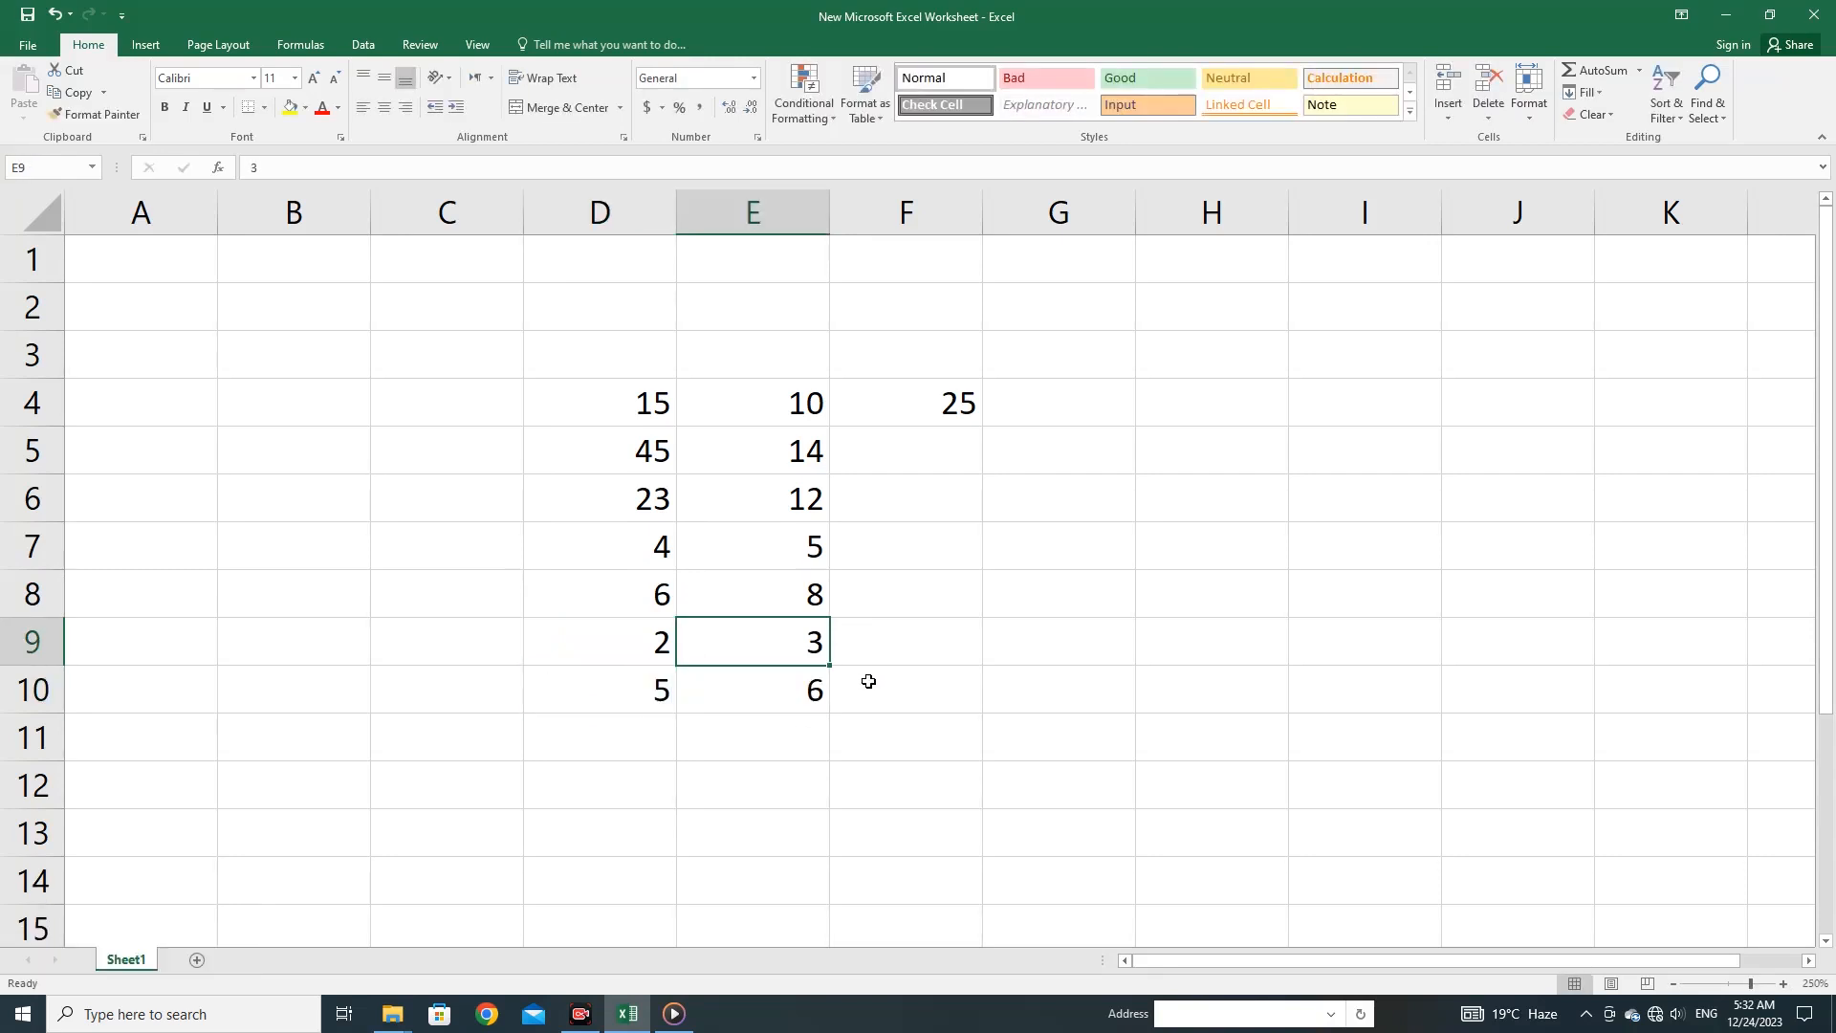
pyautogui.click(836, 460)
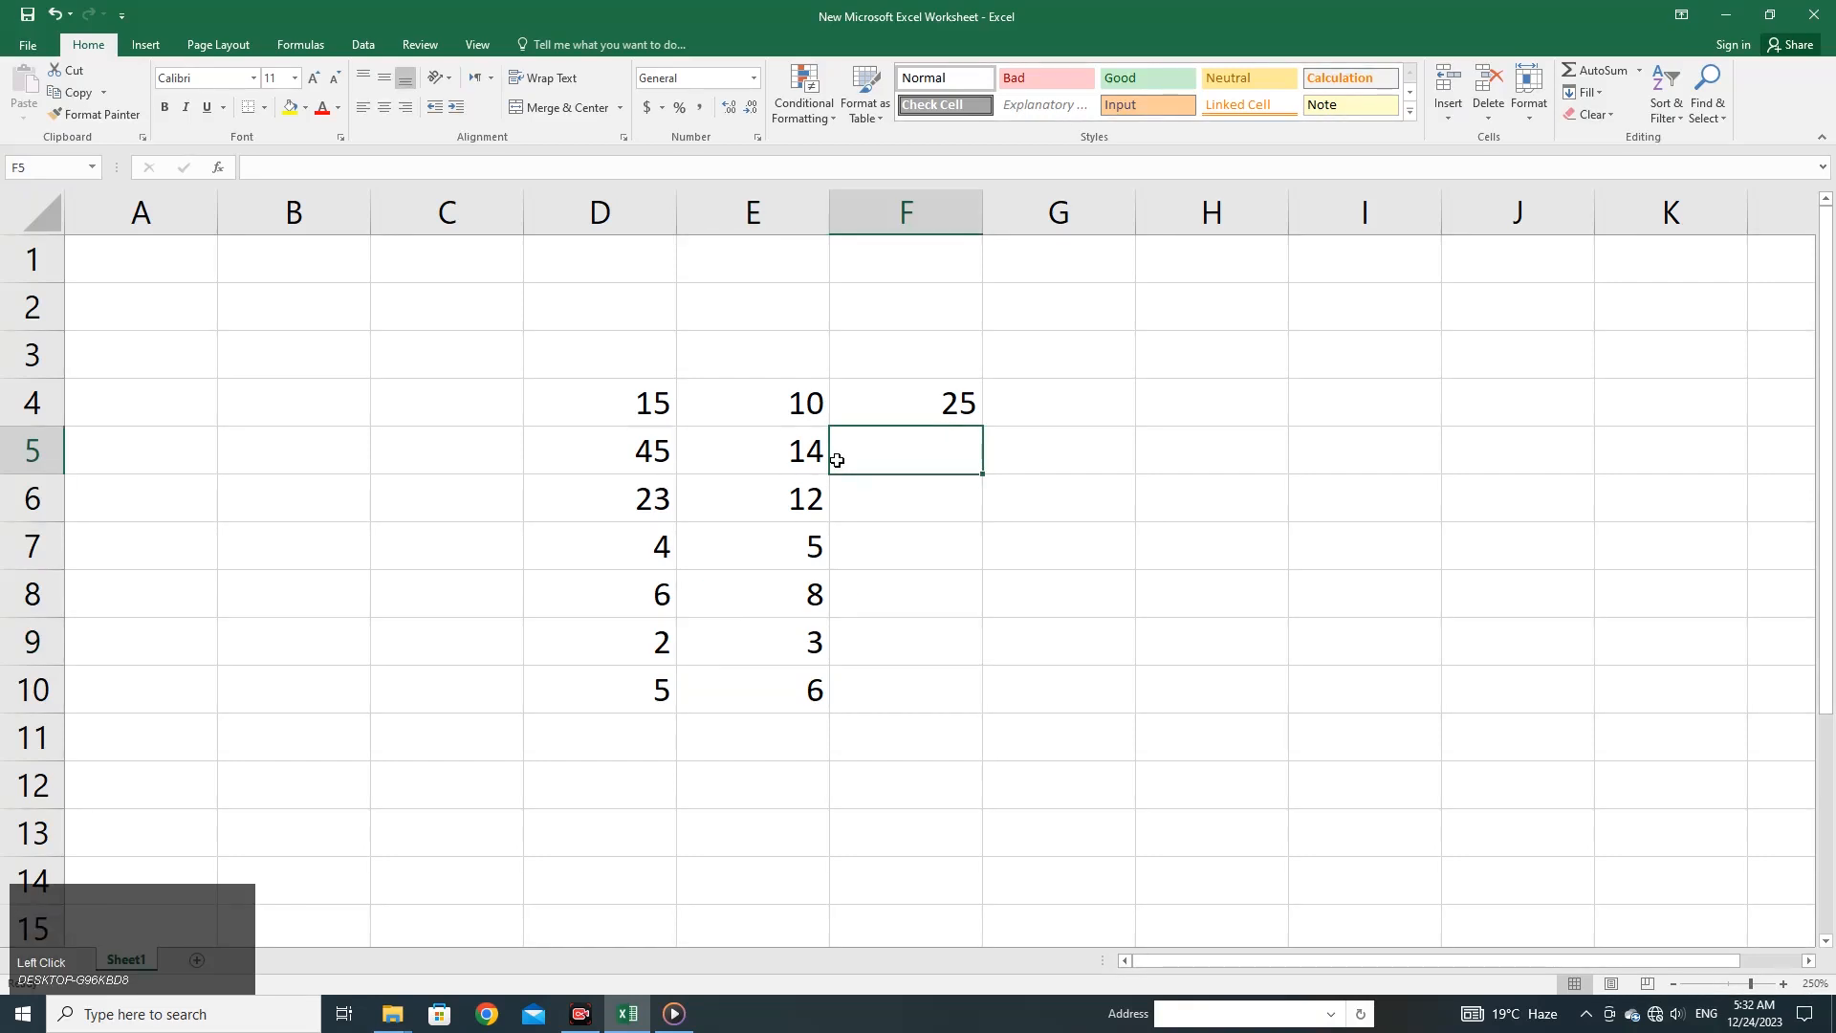
pyautogui.write('=')
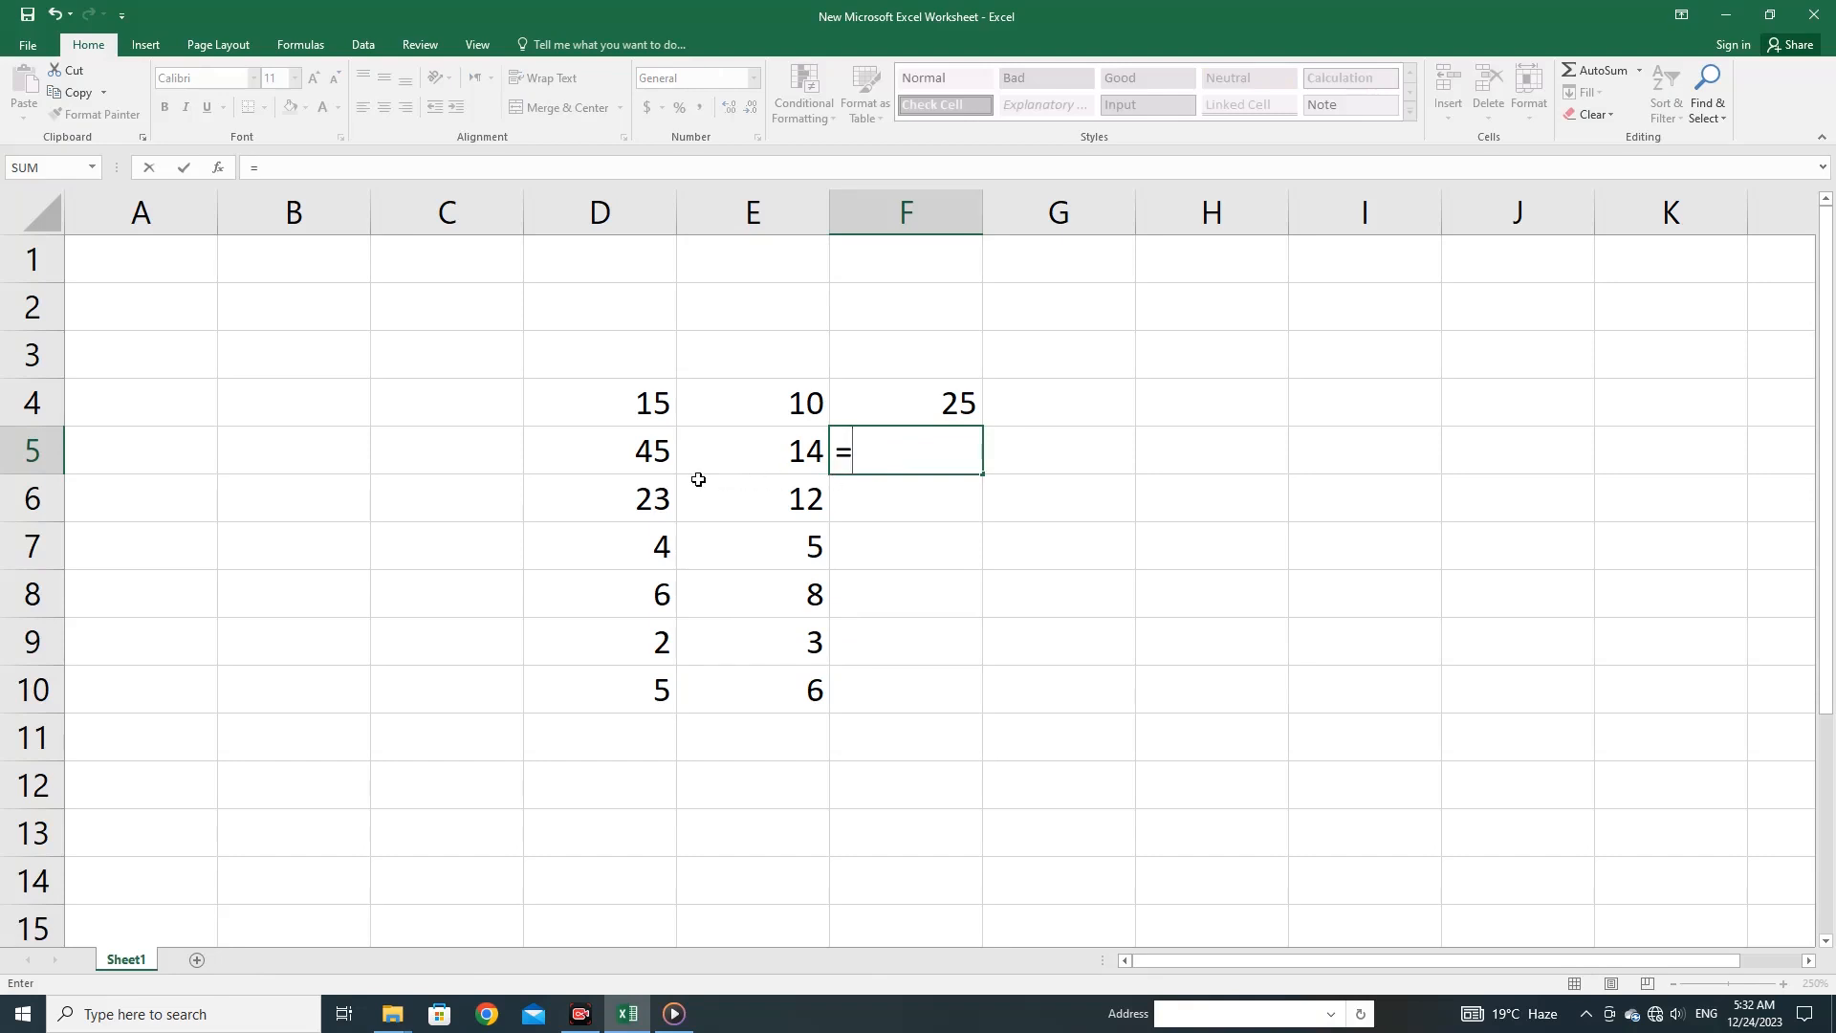
pyautogui.press('BackSpace')
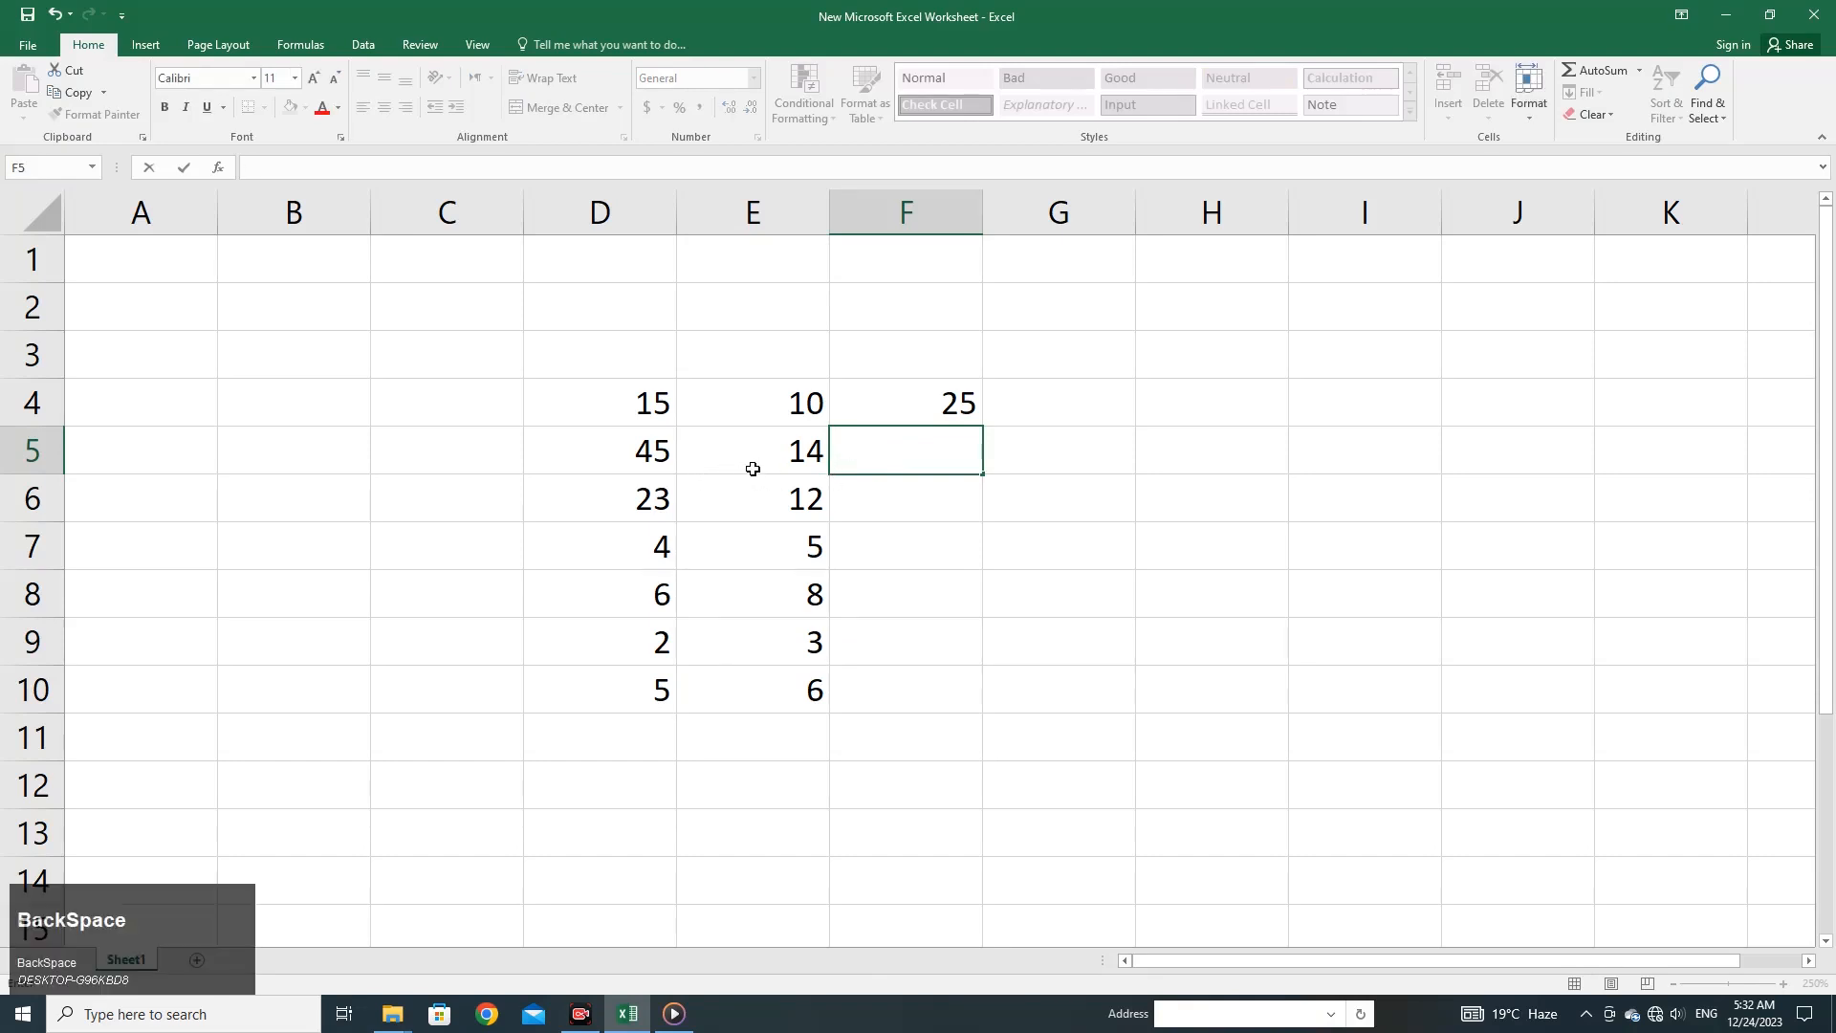
pyautogui.click(752, 468)
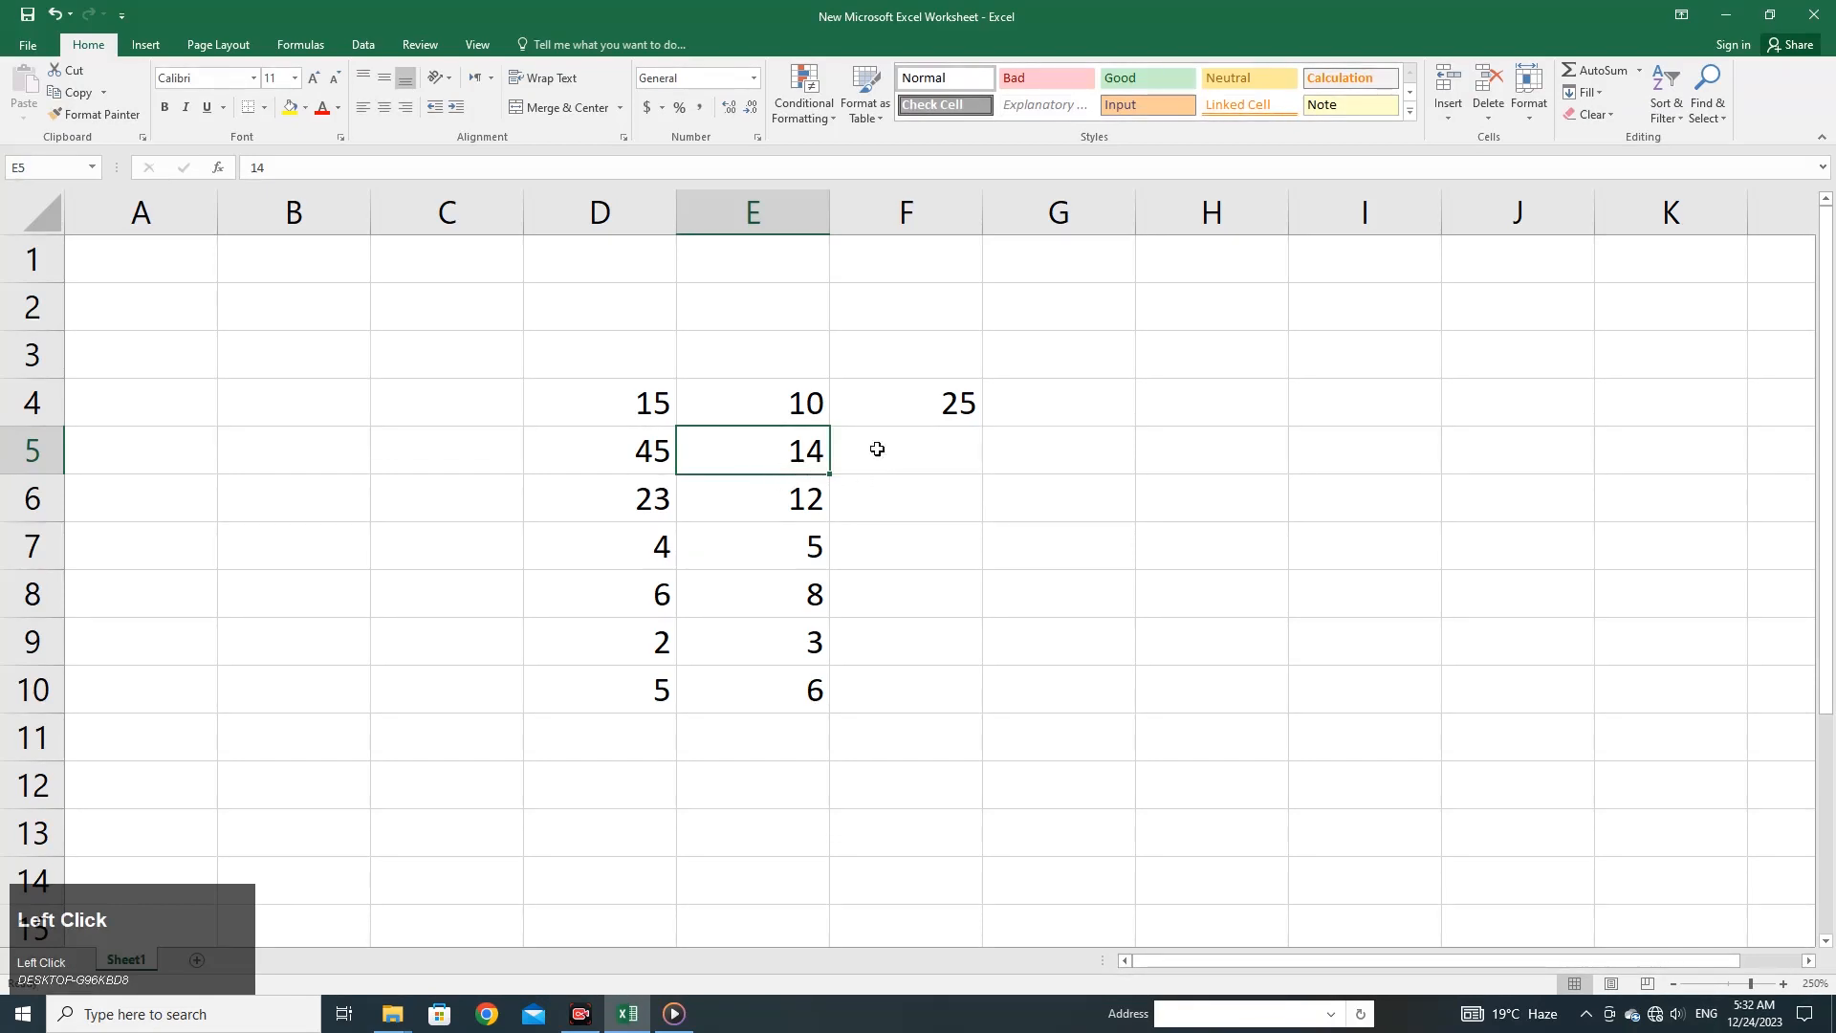
# Fill the addition formula in F4 down through F10 and inspect the copied formula in F9
pyautogui.click(959, 409)
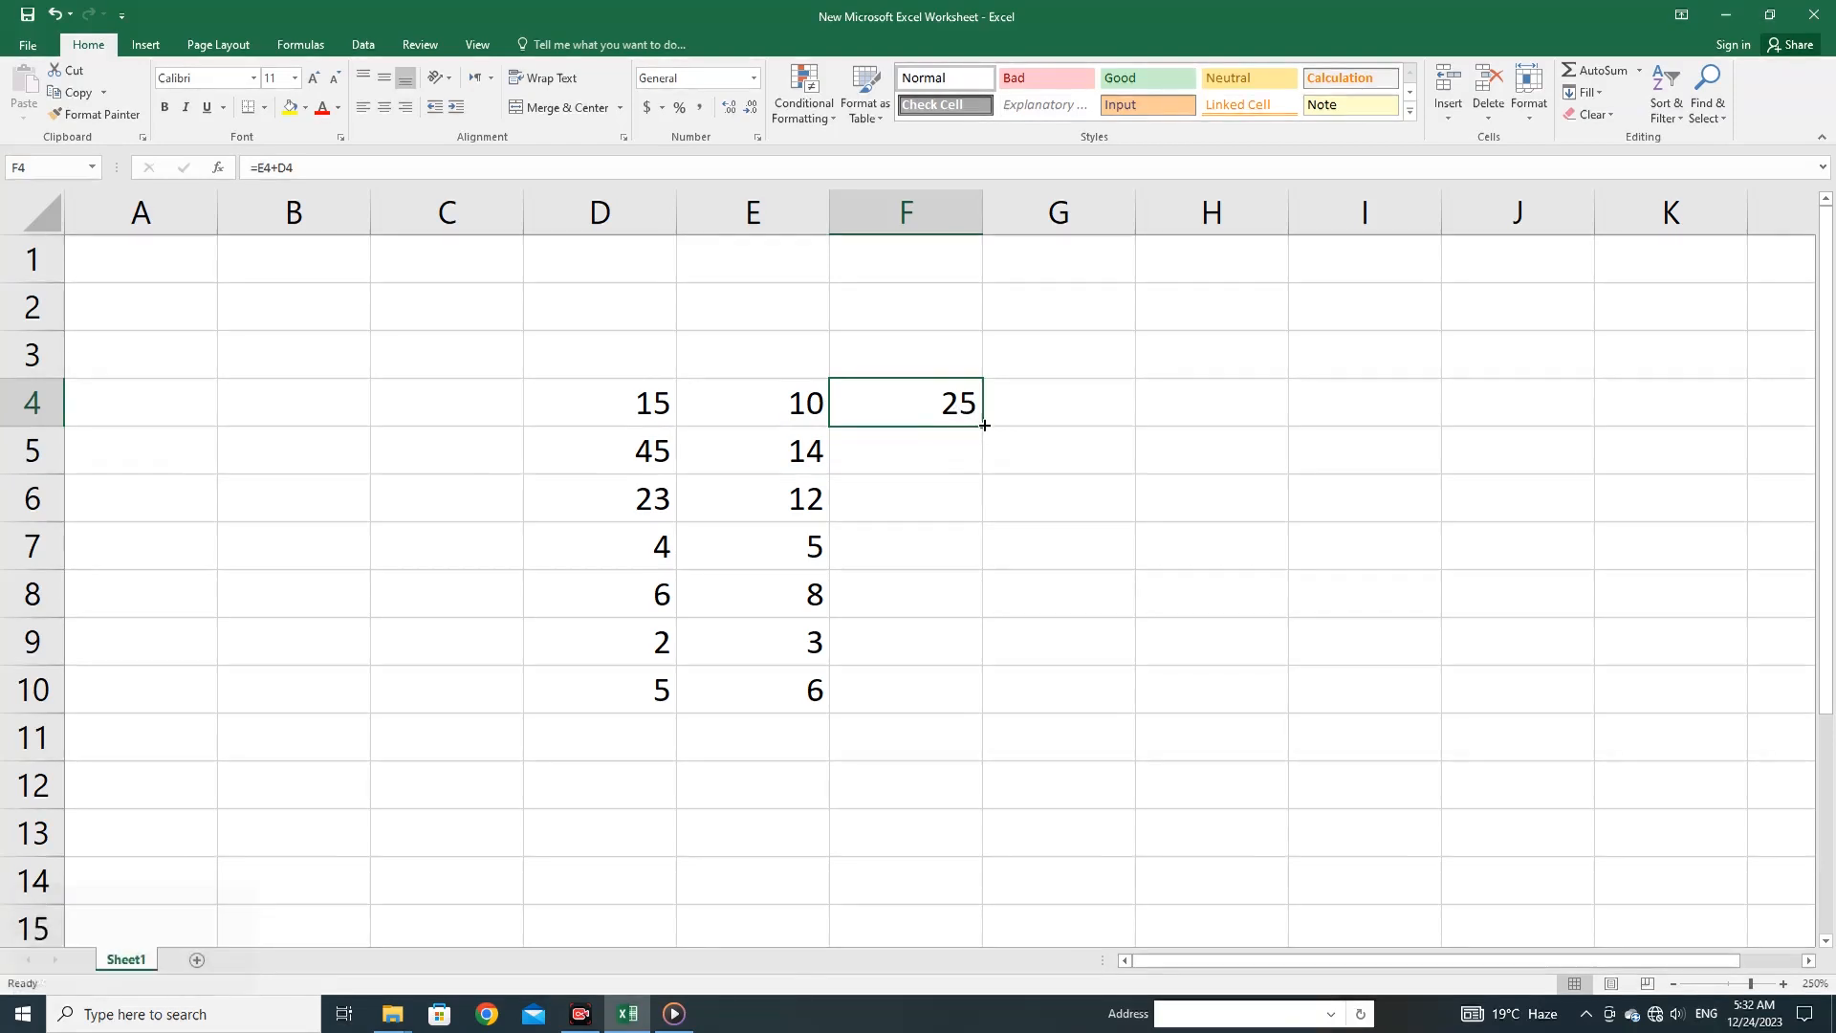
pyautogui.click(981, 425)
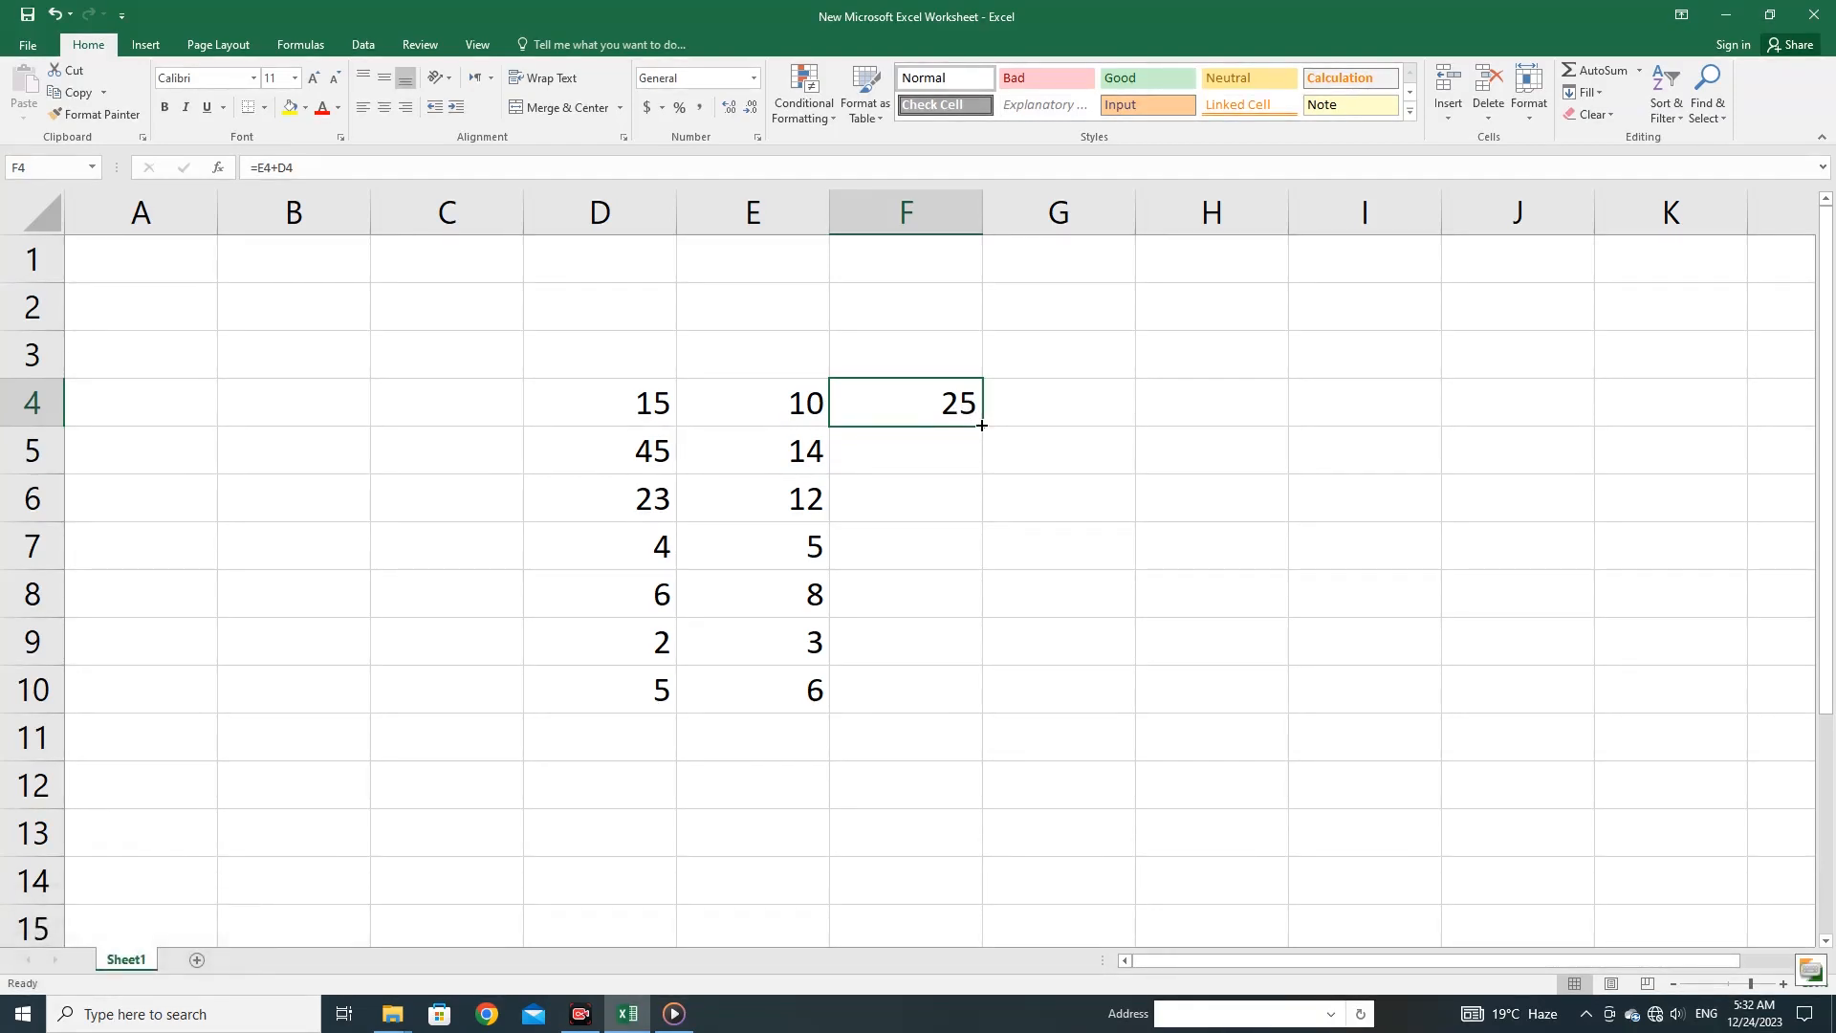
pyautogui.doubleClick(981, 425)
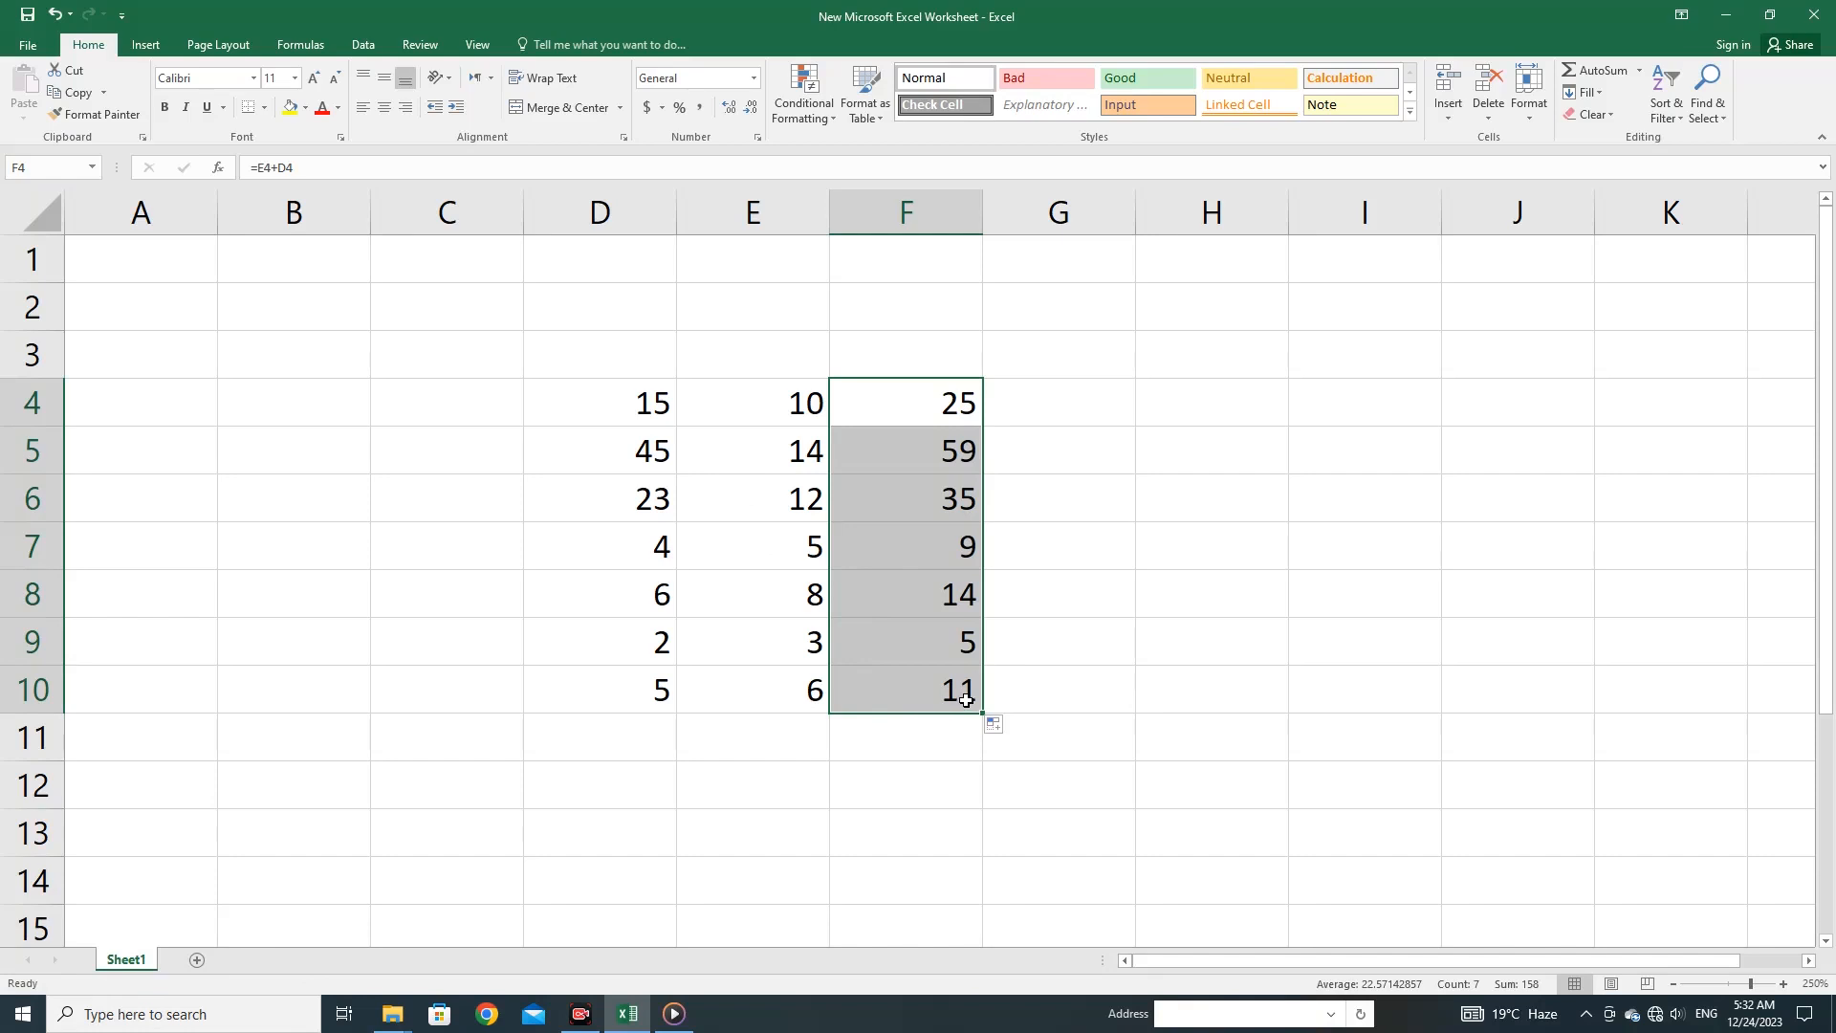
pyautogui.click(955, 642)
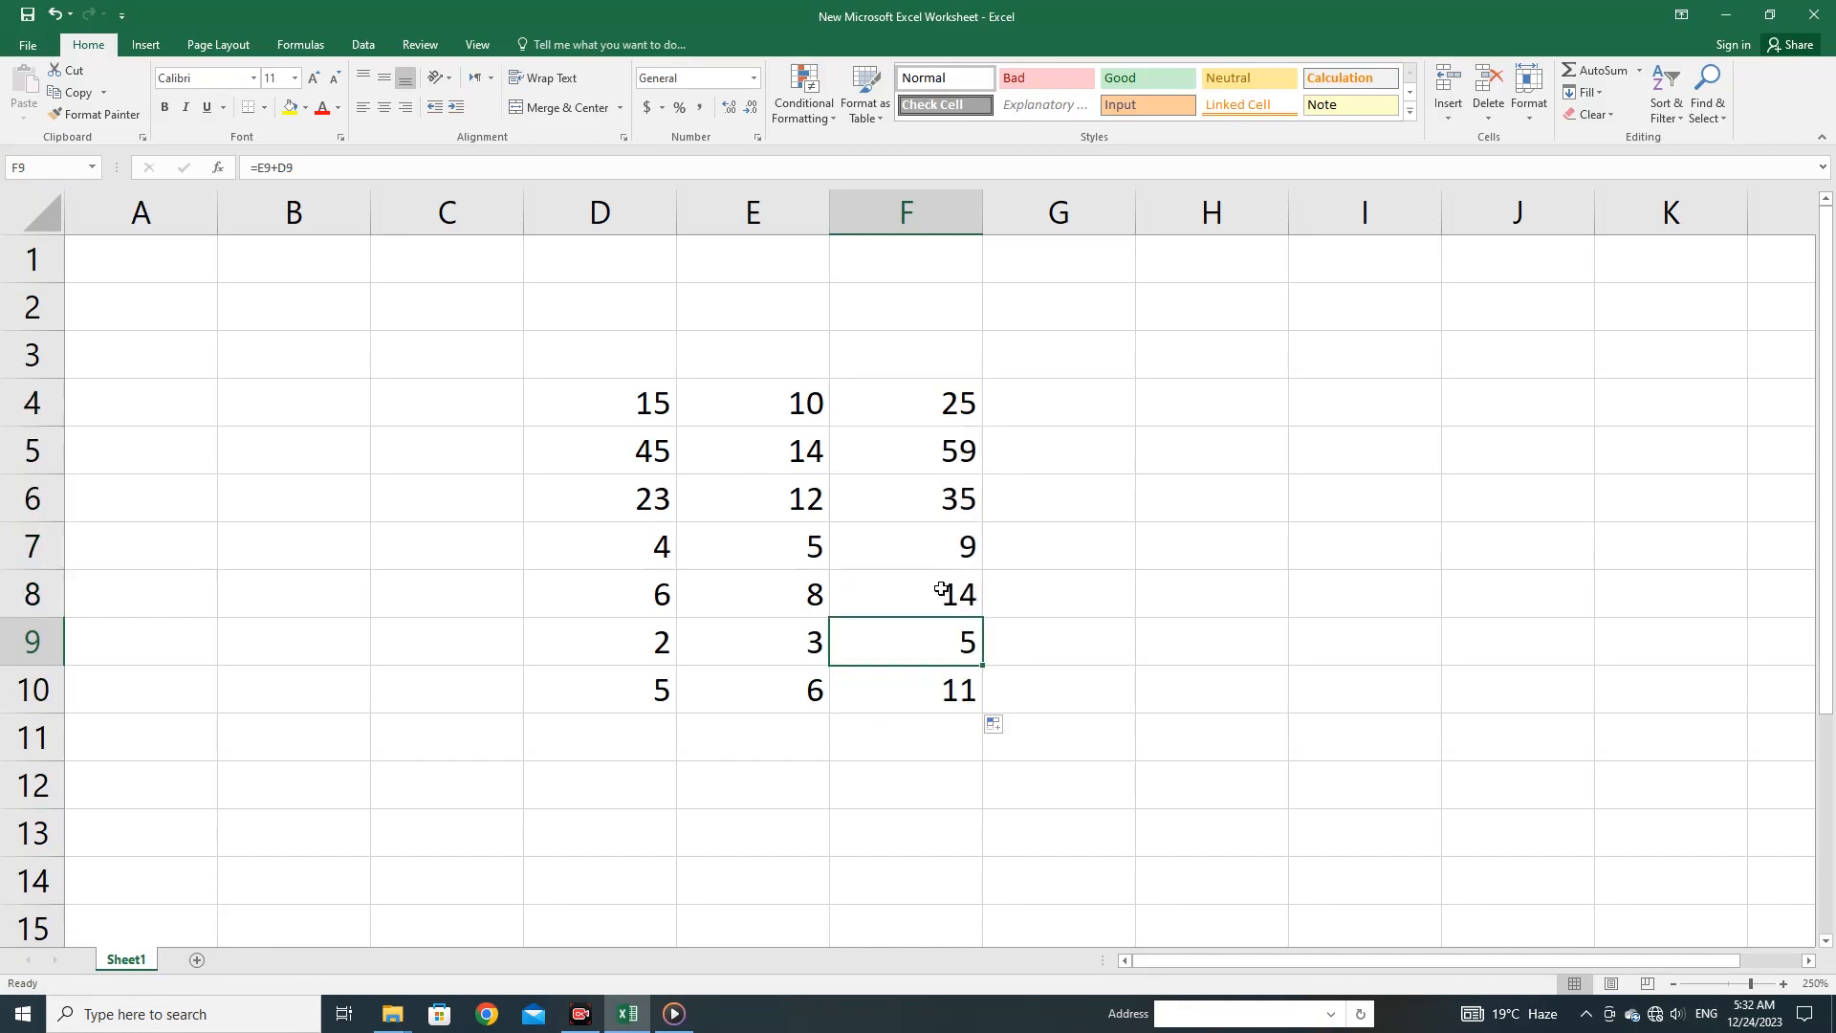
# Shade the table range D4:F10 with a gold fill colour
pyautogui.moveTo(956, 689); pyautogui.dragTo(574, 402)
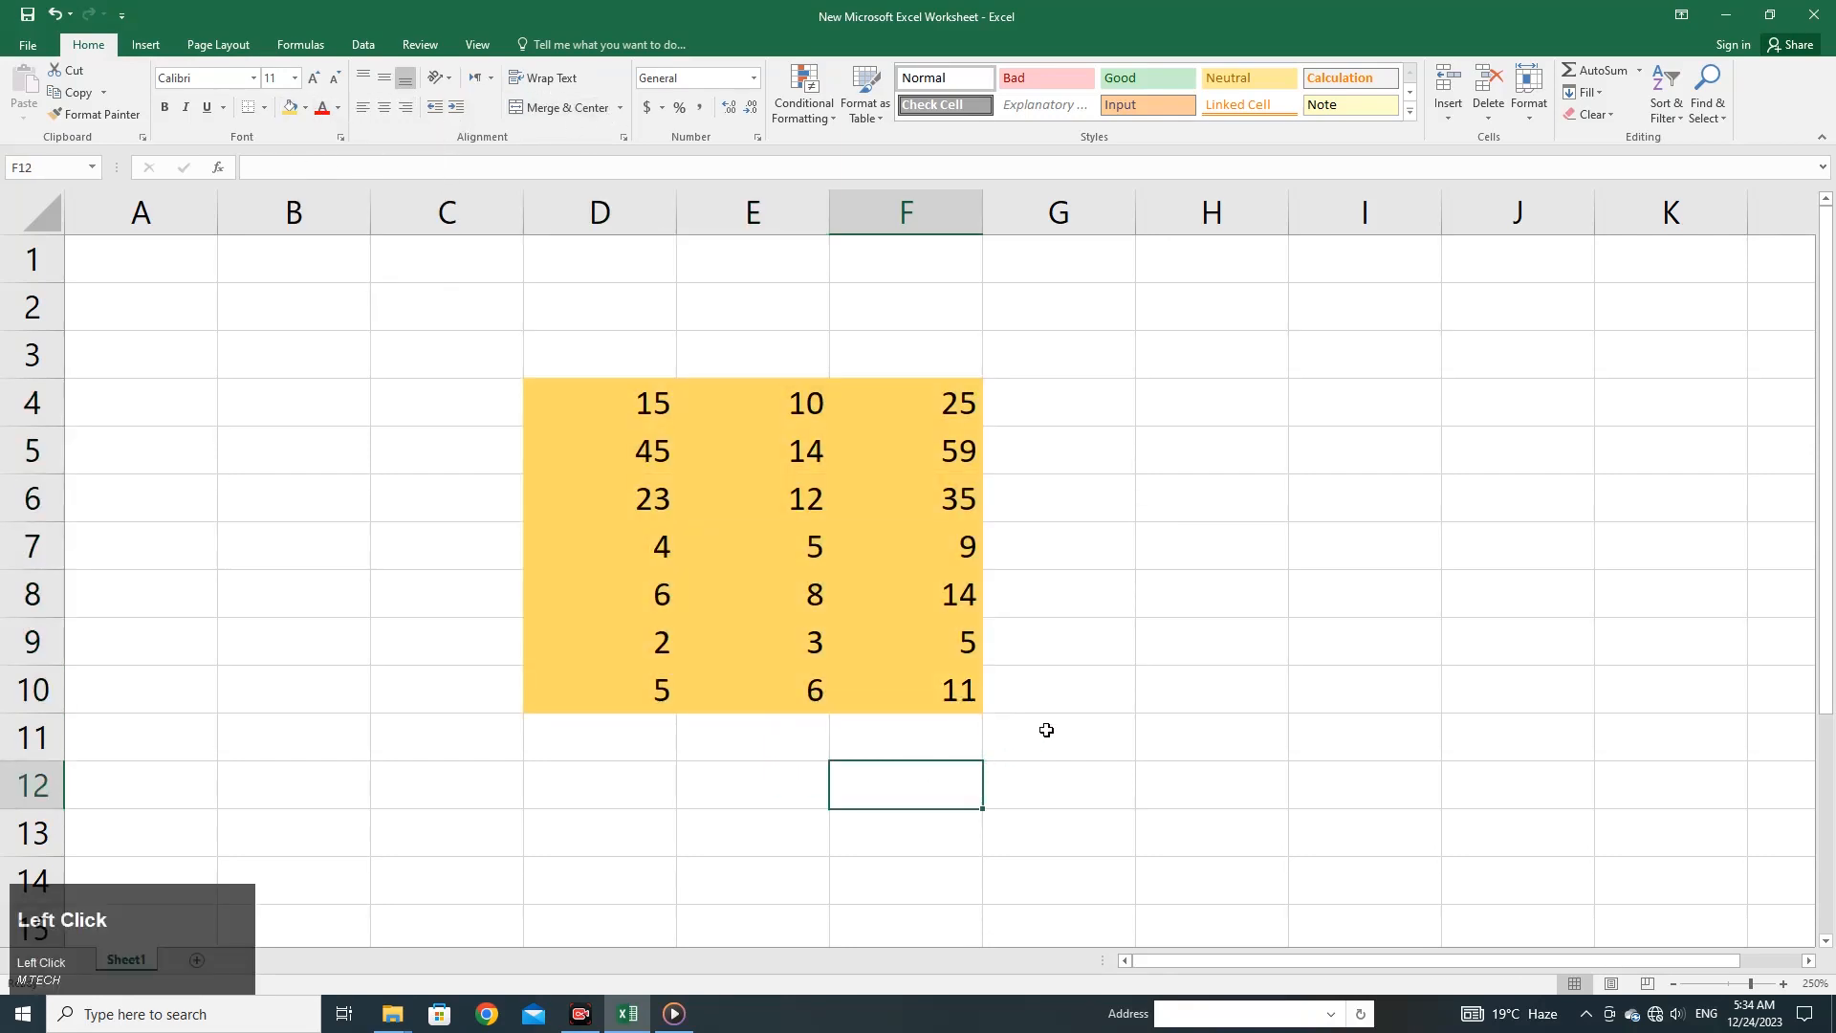
pyautogui.click(1045, 733)
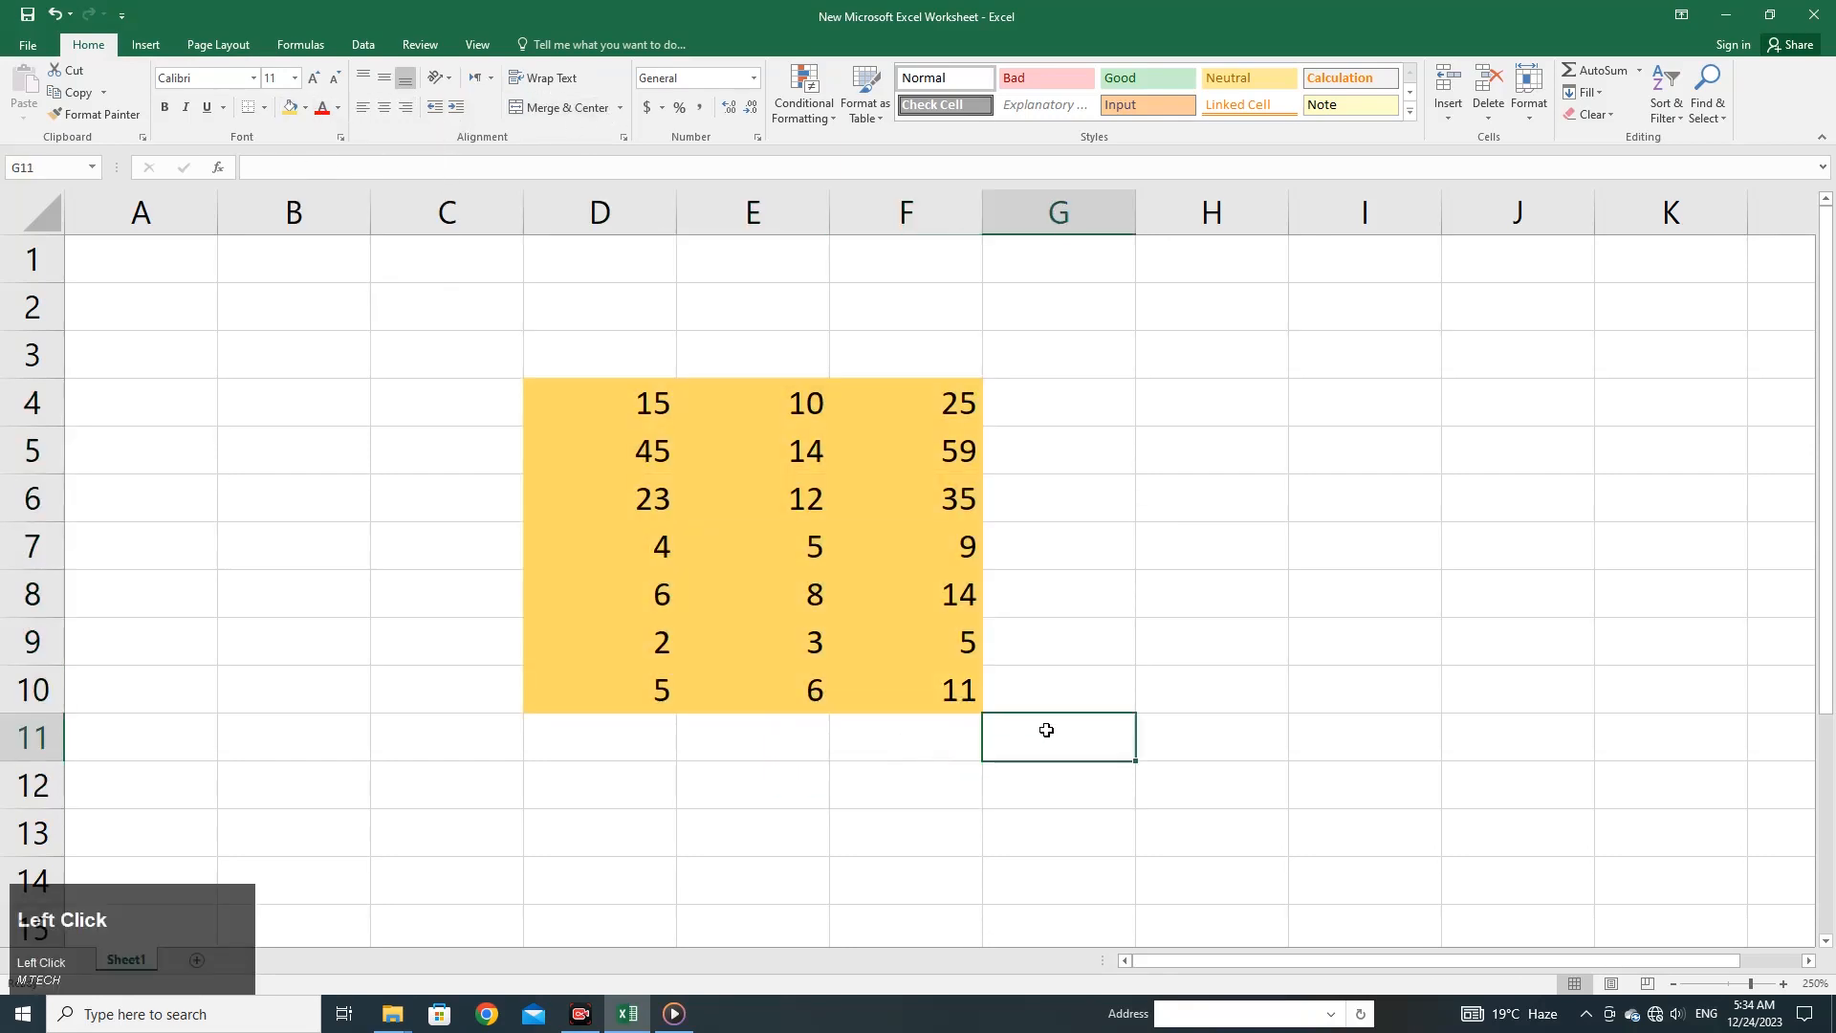
# Enter the formula =SUM(D4:D10) in D11 to total the table's first column
pyautogui.click(587, 744)
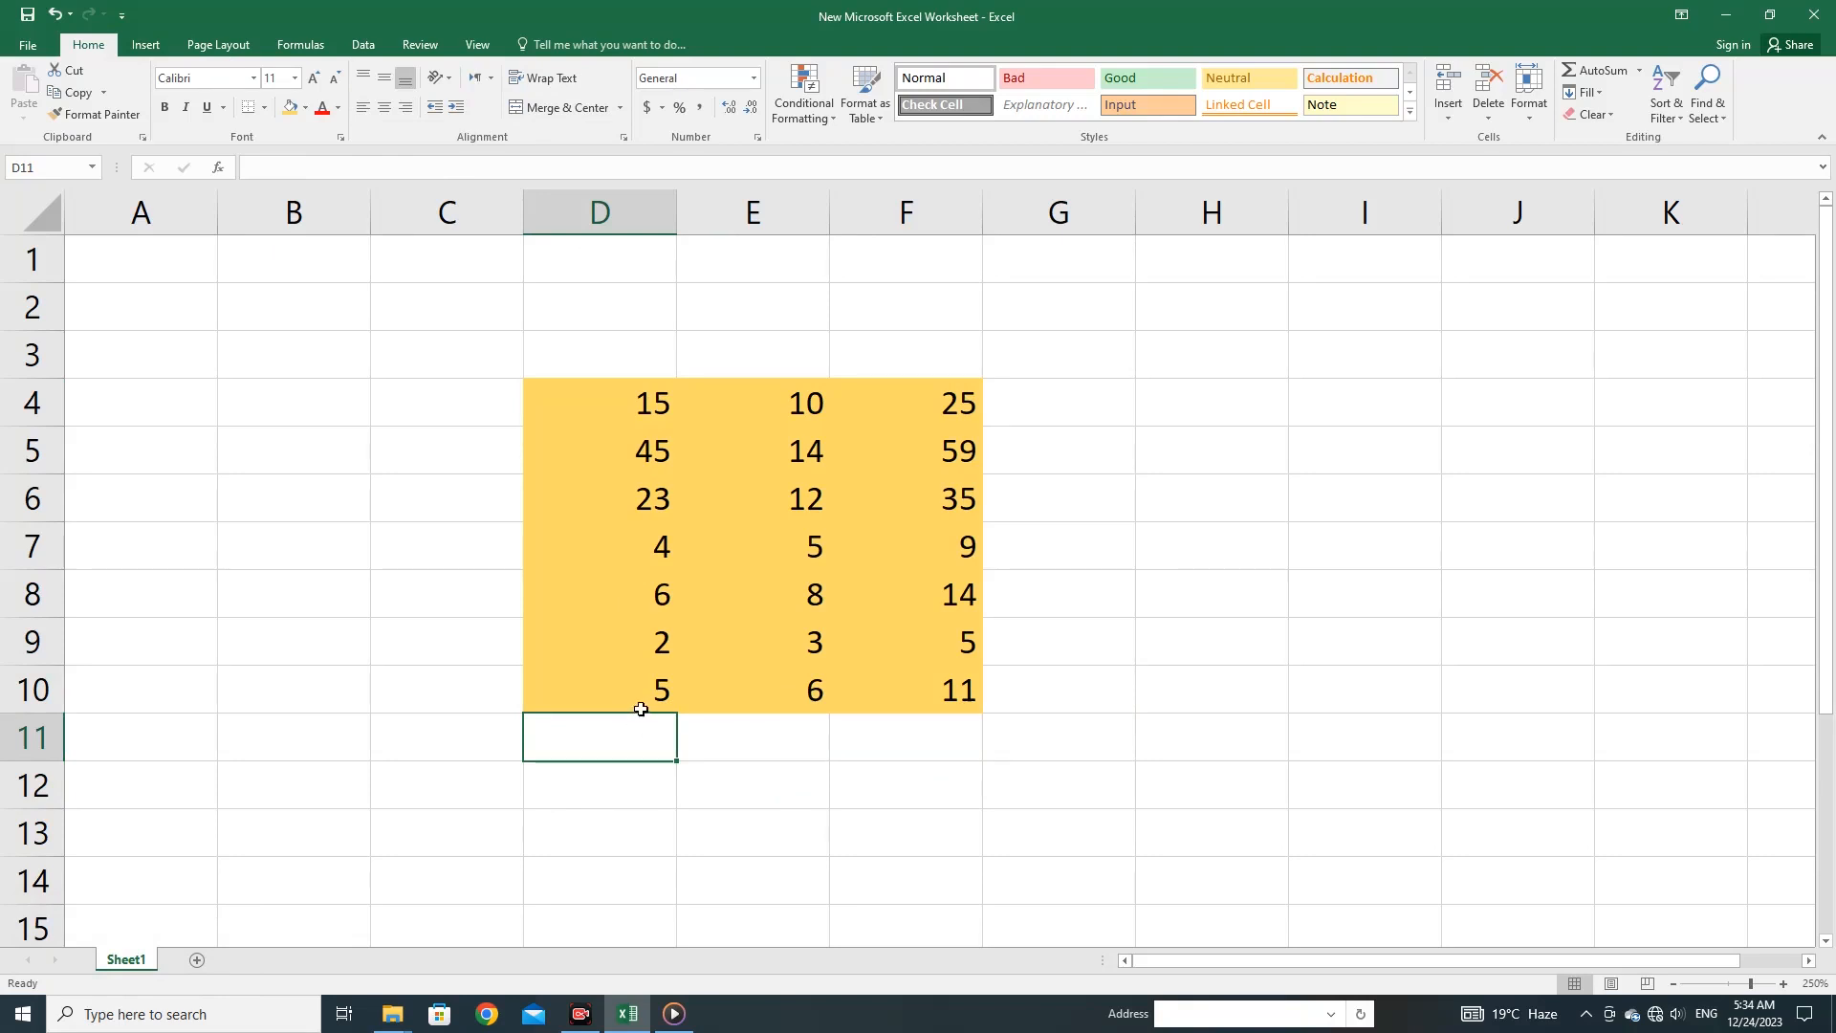
pyautogui.write('=')
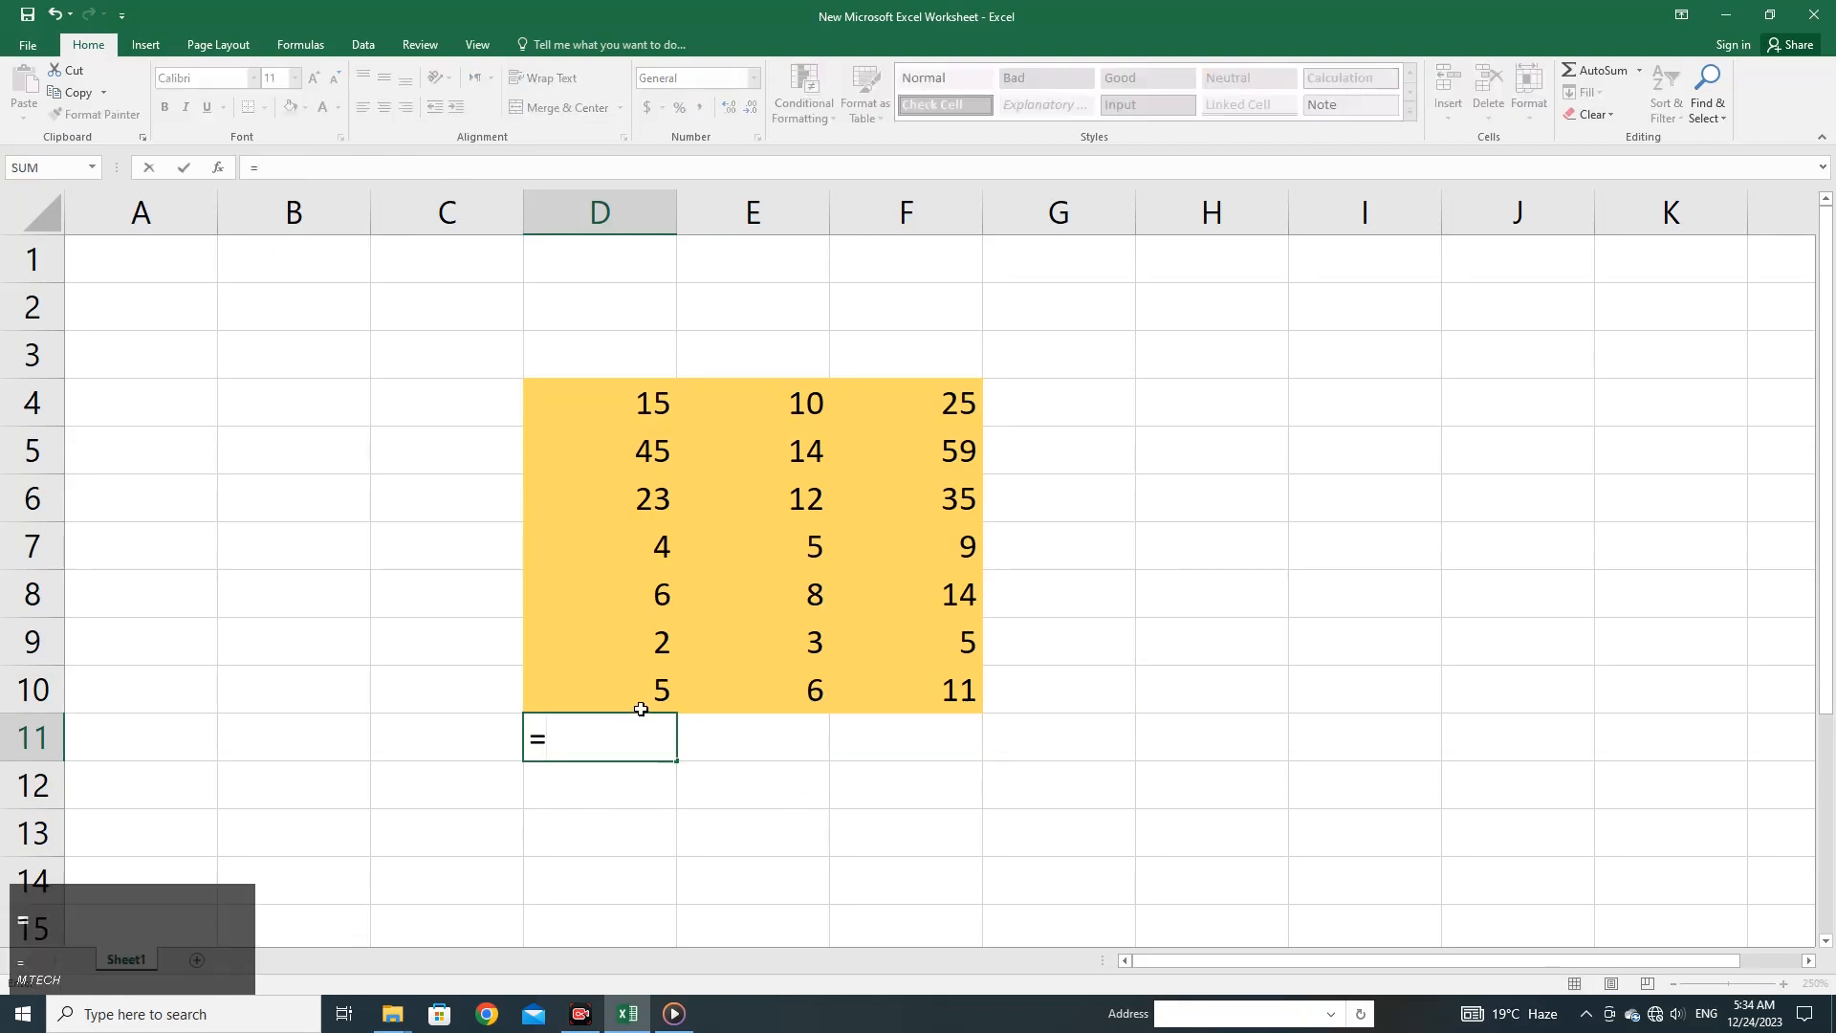
pyautogui.write('s')
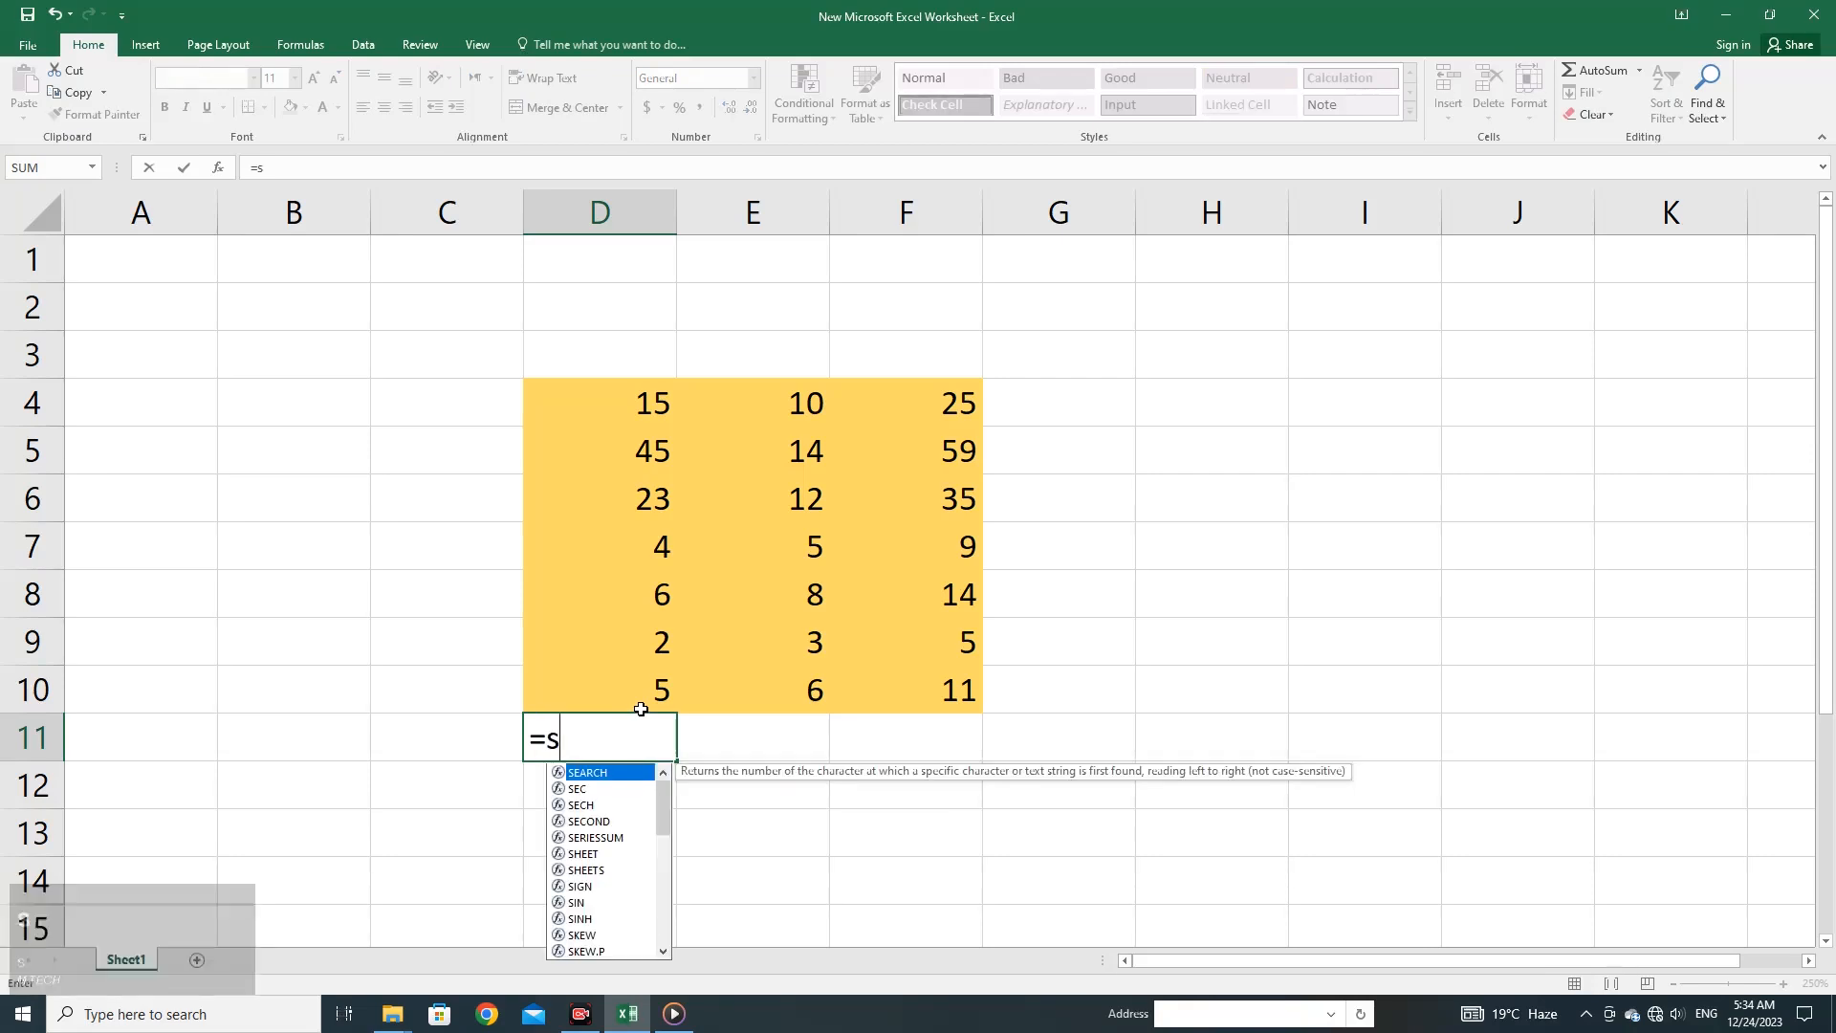
pyautogui.write('u')
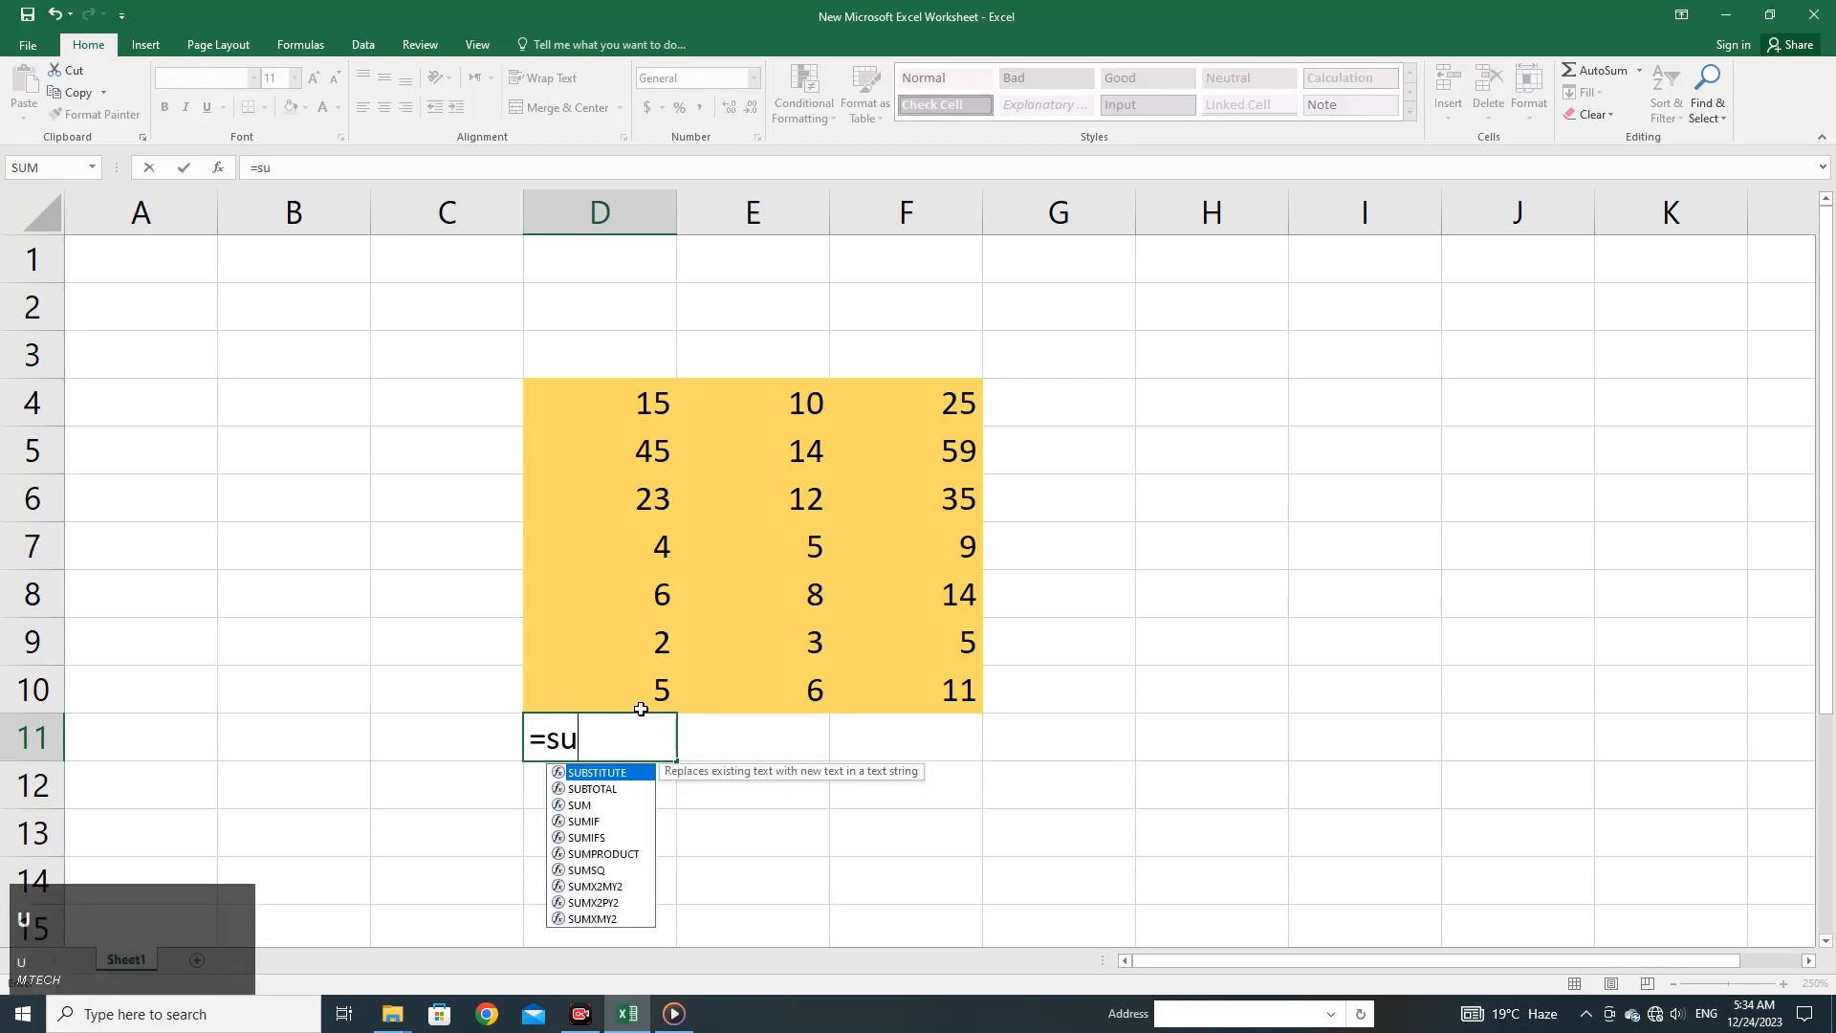
pyautogui.click(594, 806)
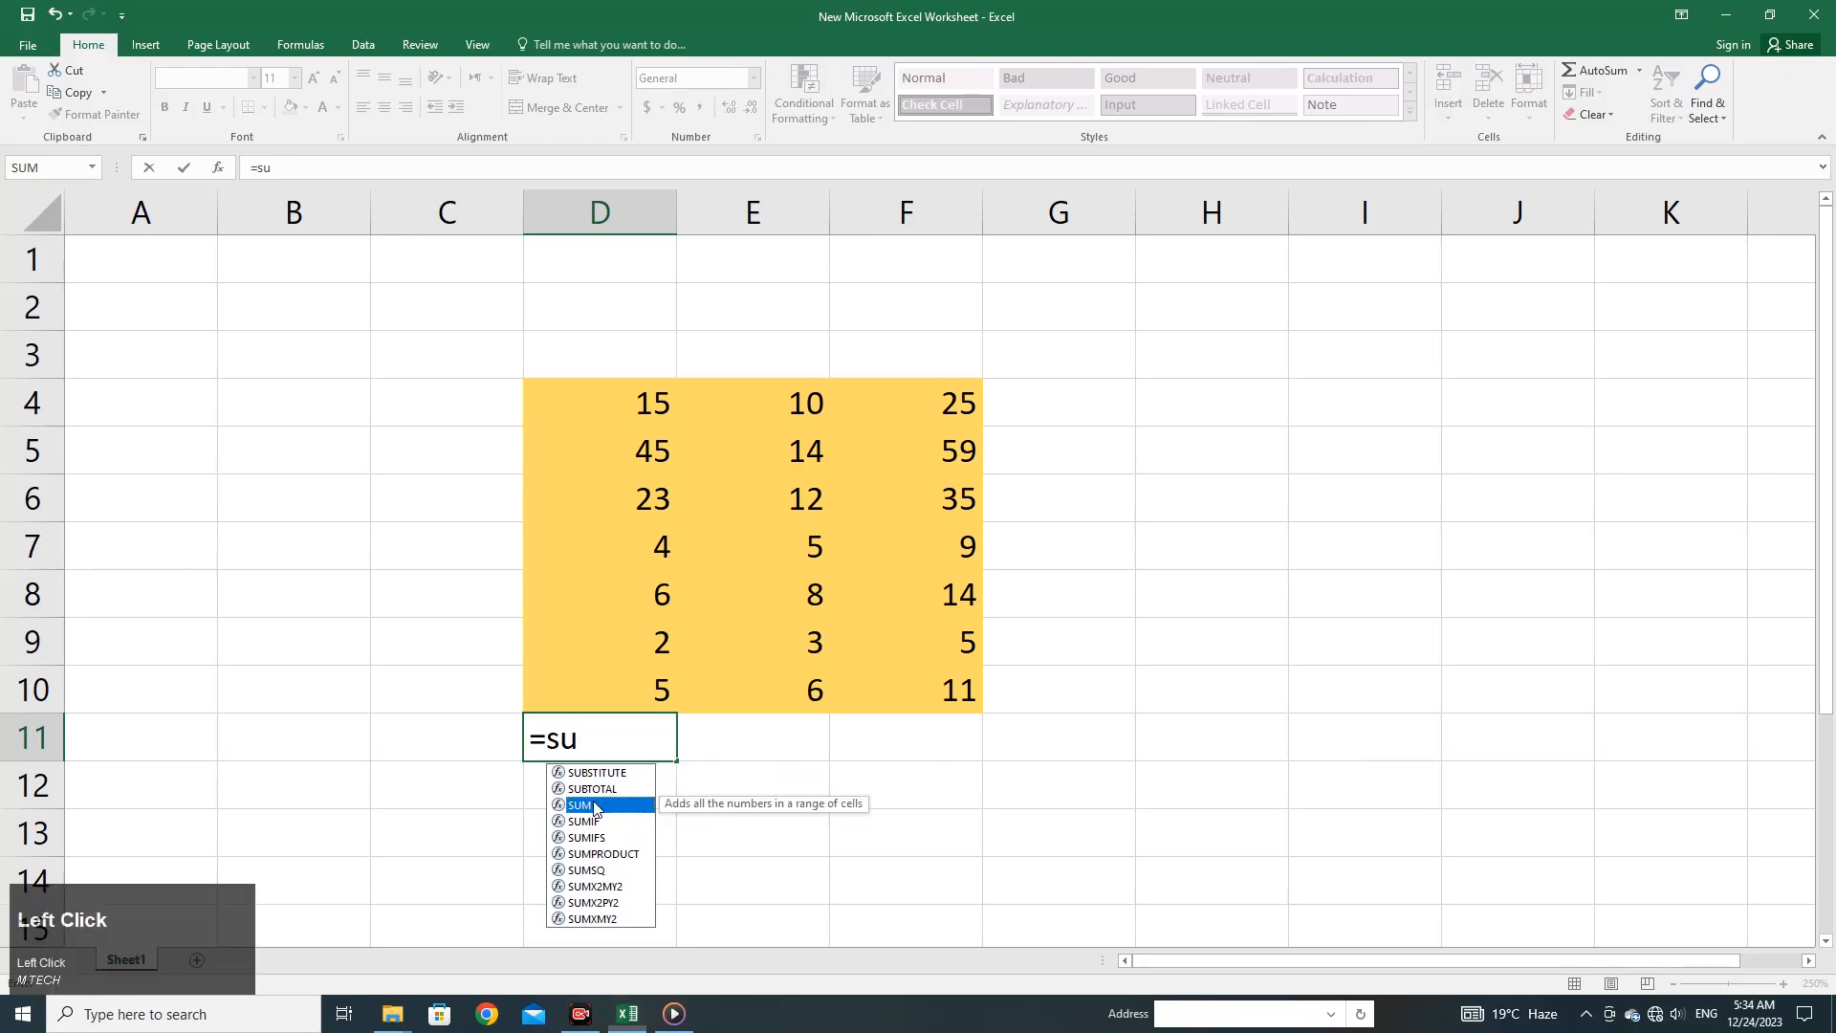
pyautogui.press('Tab')
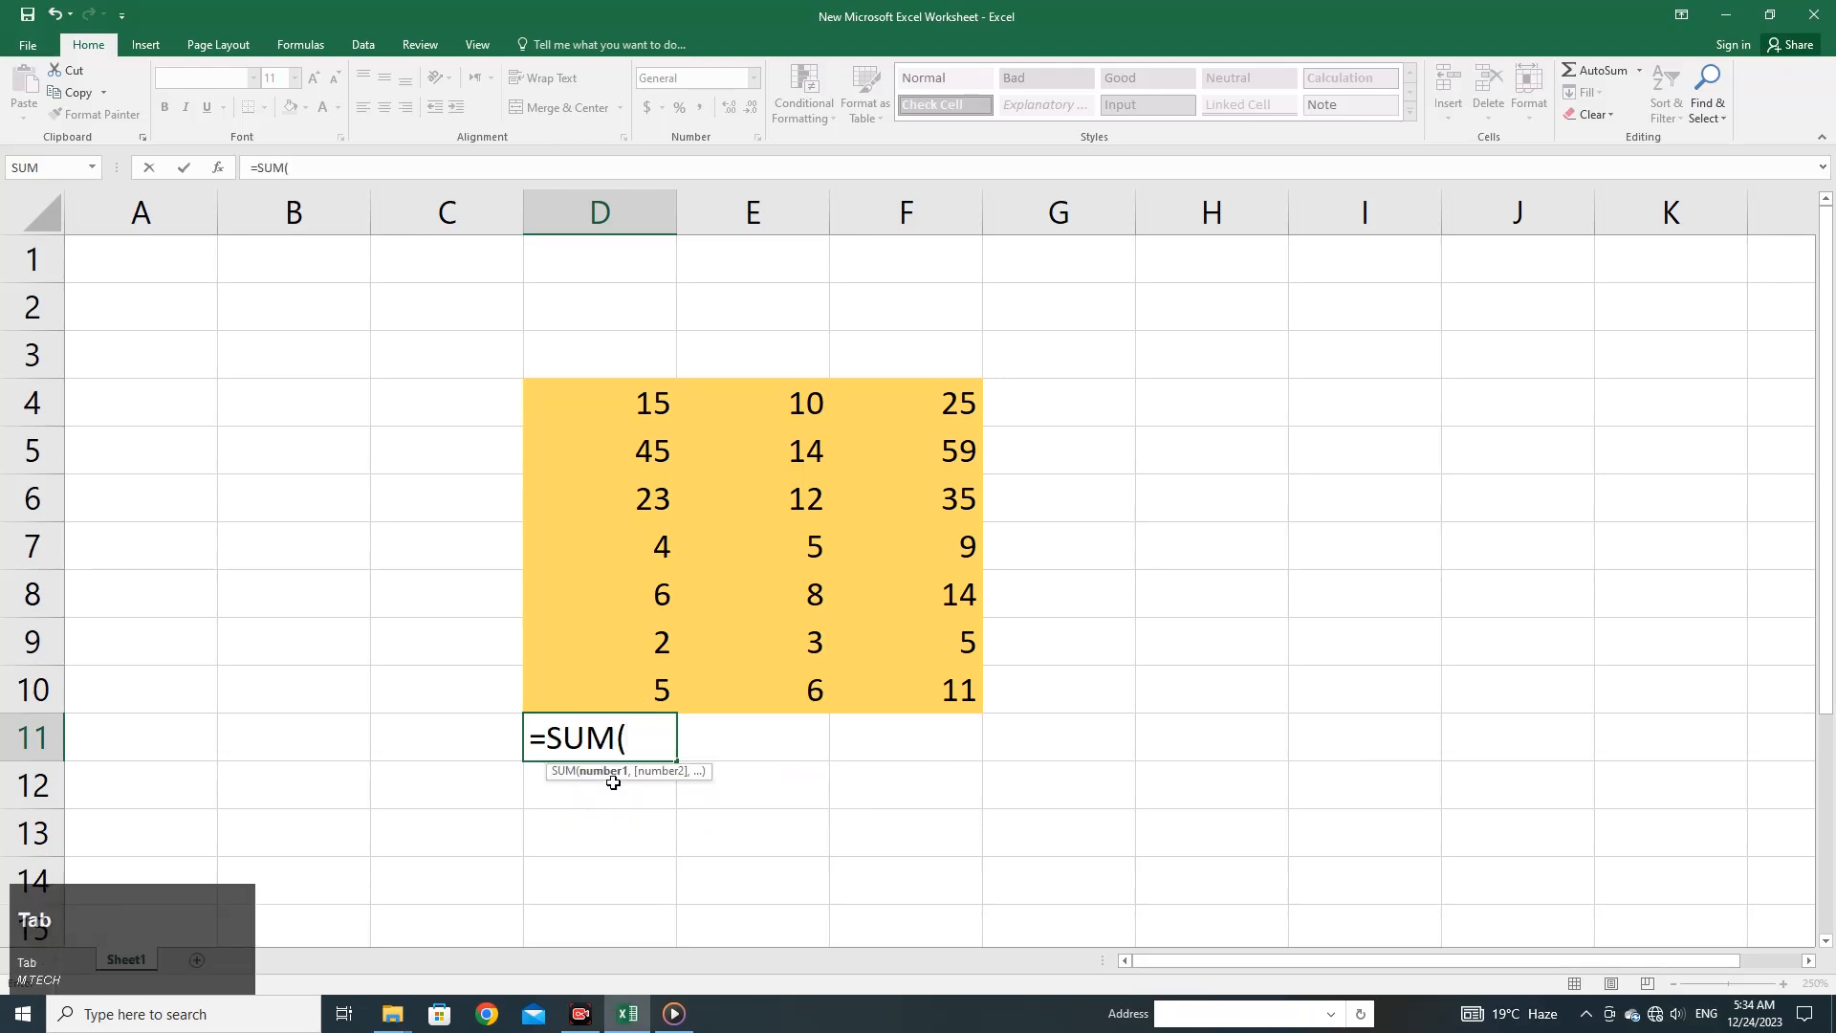
pyautogui.click(654, 692)
pyautogui.moveTo(654, 692); pyautogui.dragTo(622, 401)
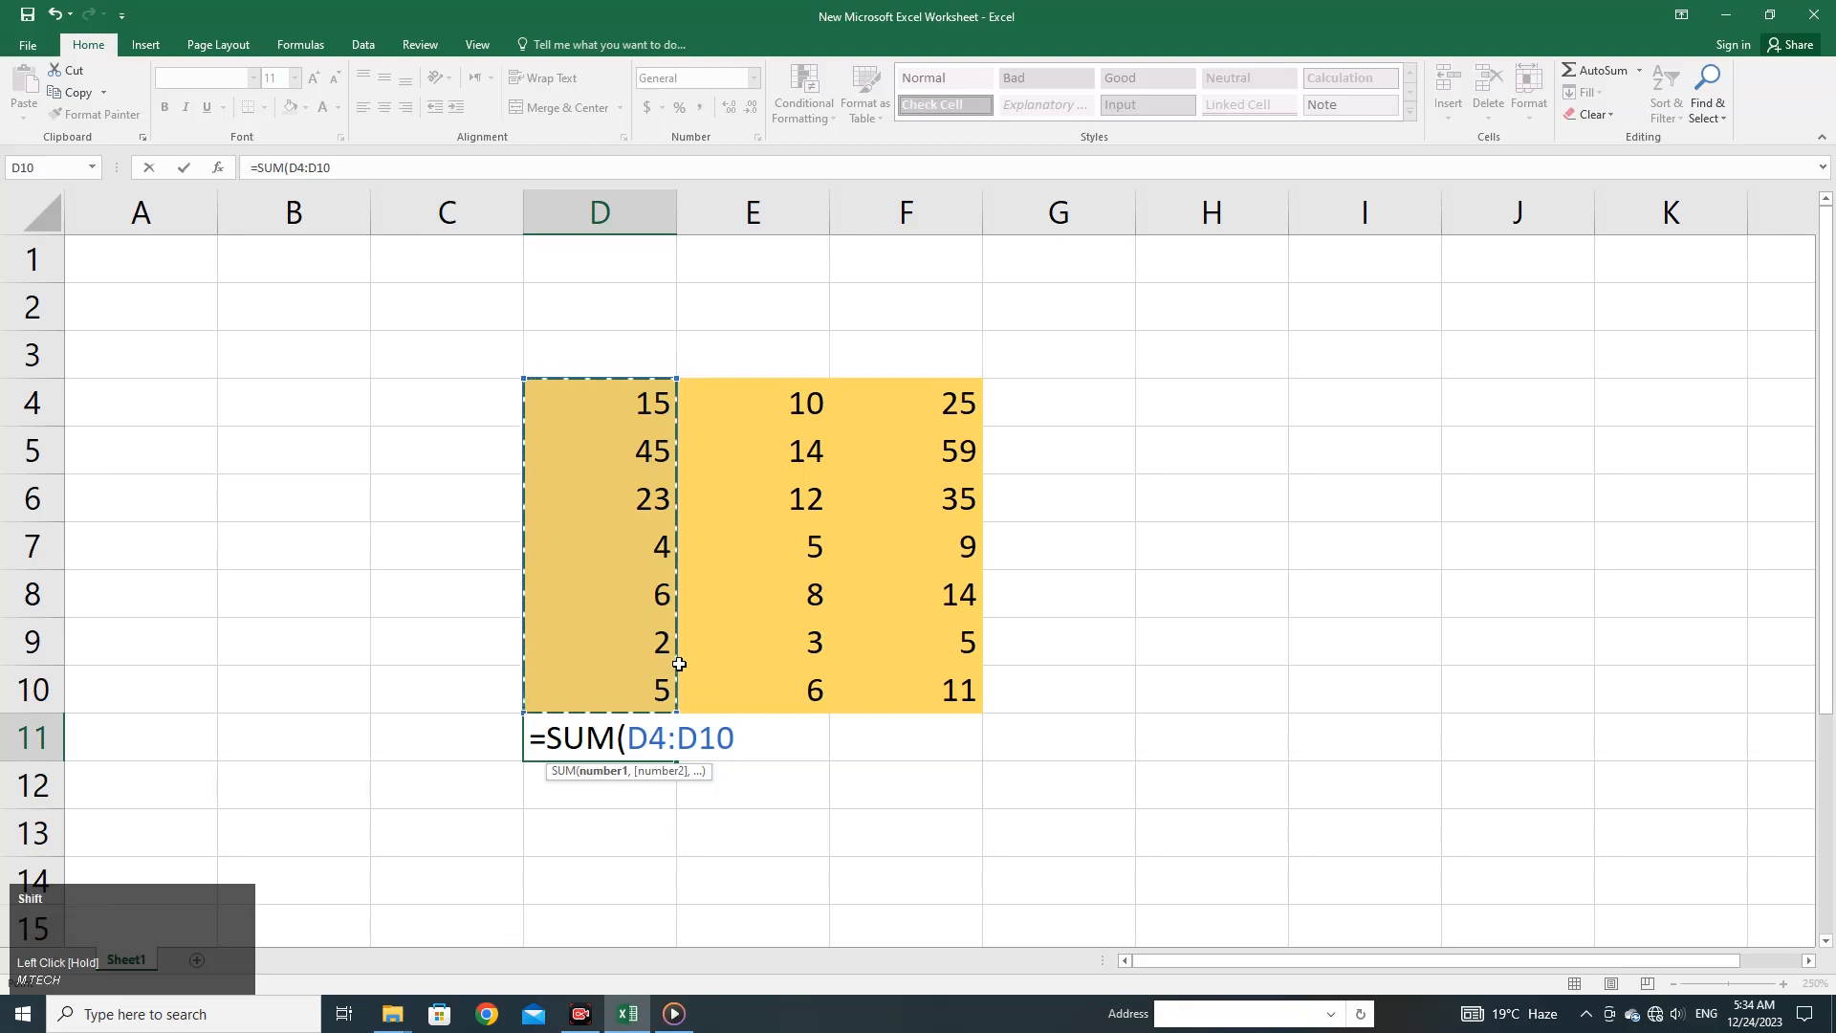
pyautogui.write(')')
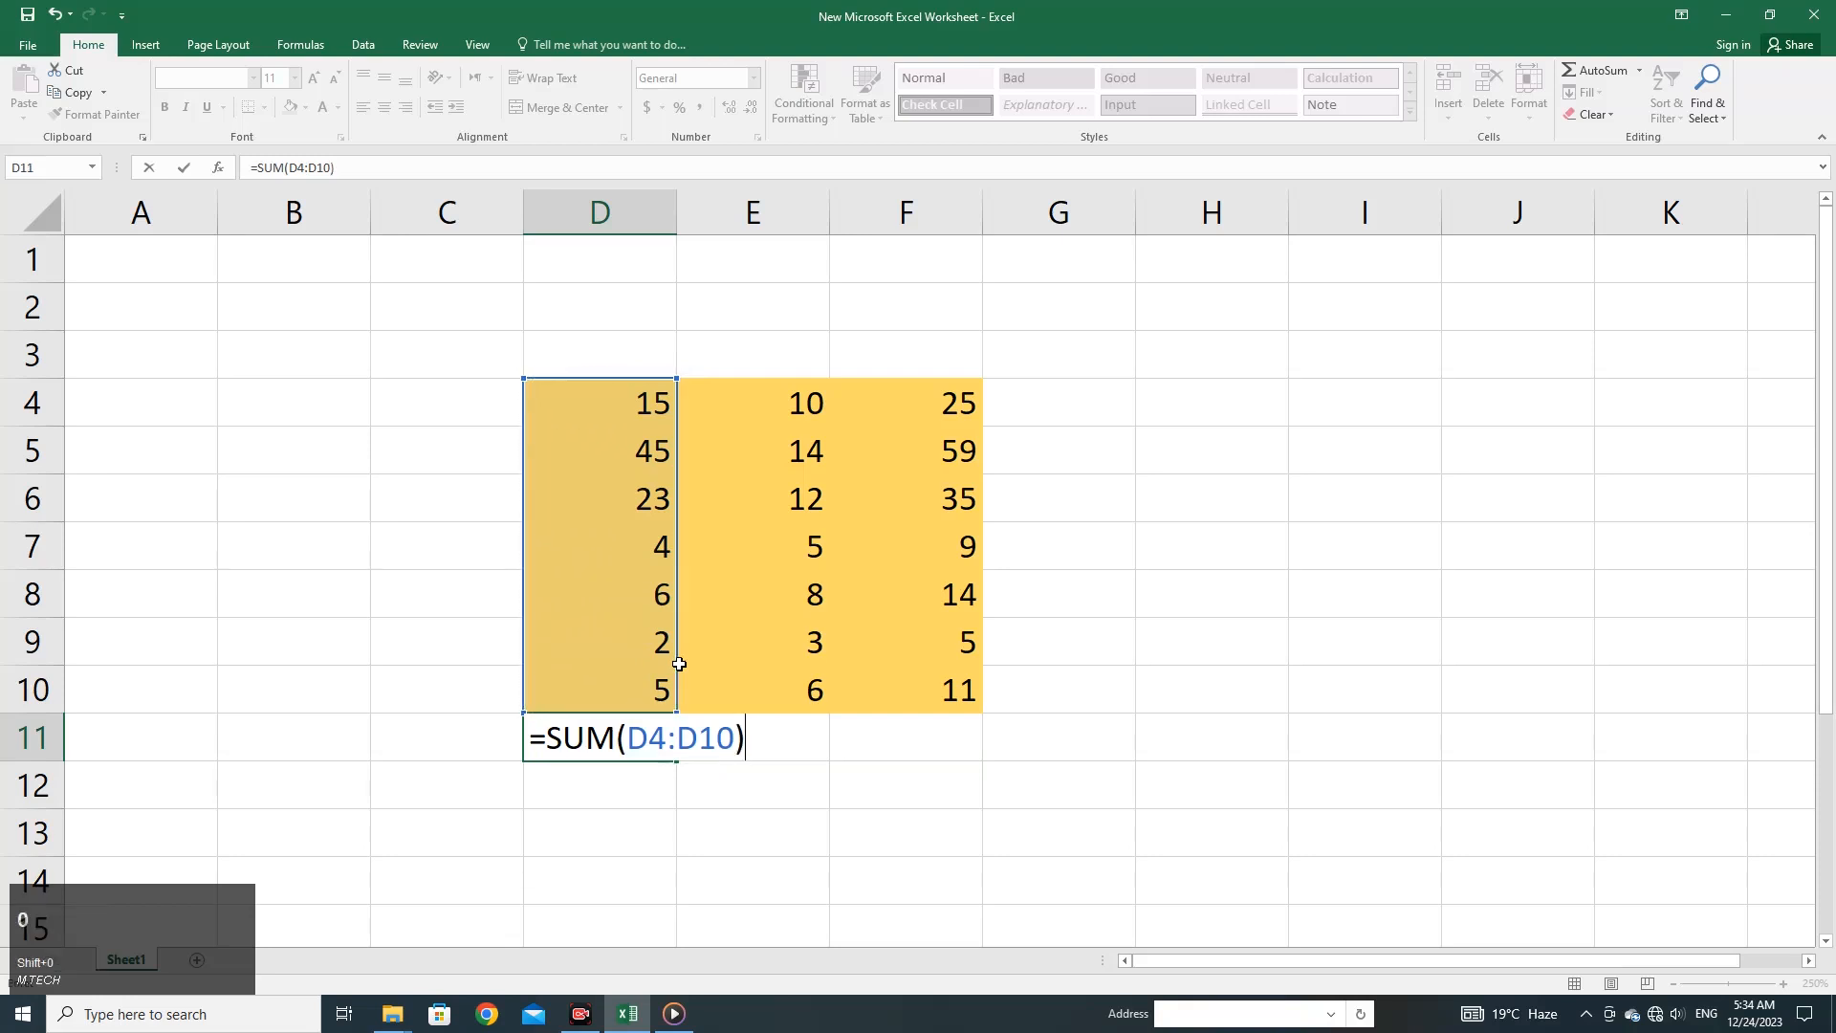
pyautogui.press('Return')
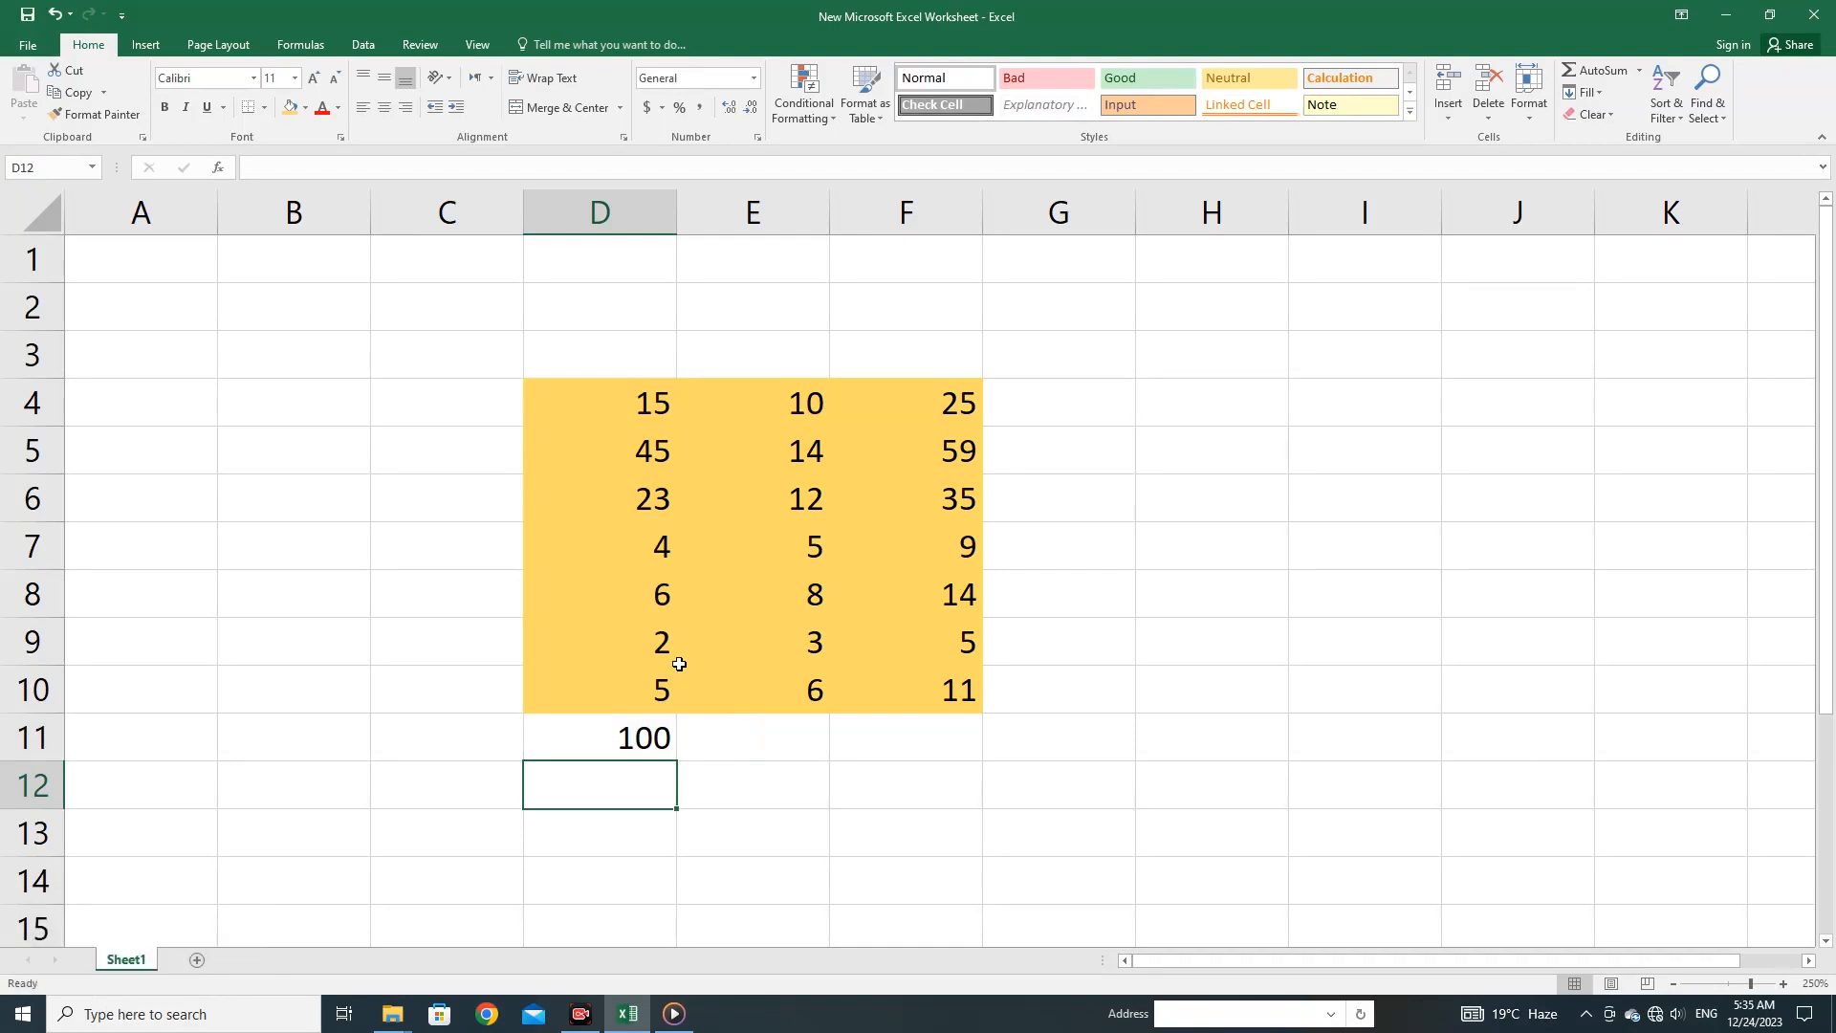
# Undo the manually entered SUM formula in D11 and total D4:D10 there with AutoSum instead
pyautogui.press('ctrl')
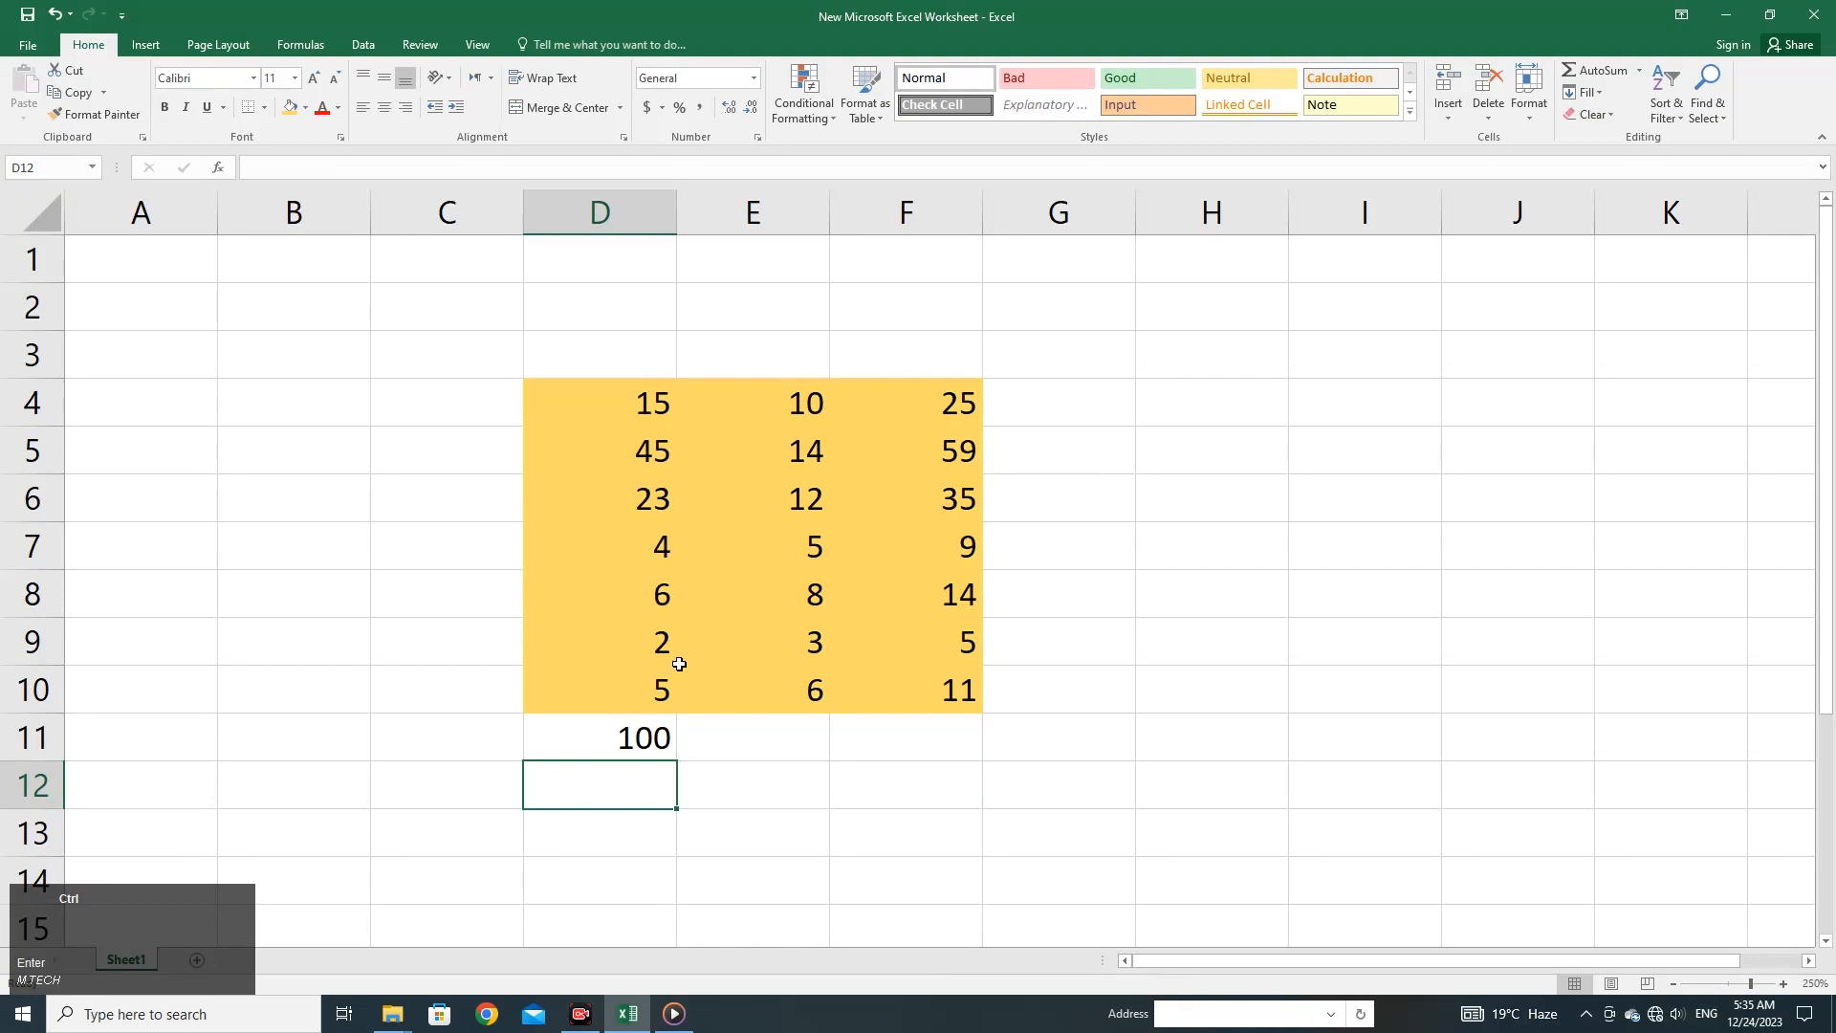
pyautogui.hotkey('ctrl', 'z')
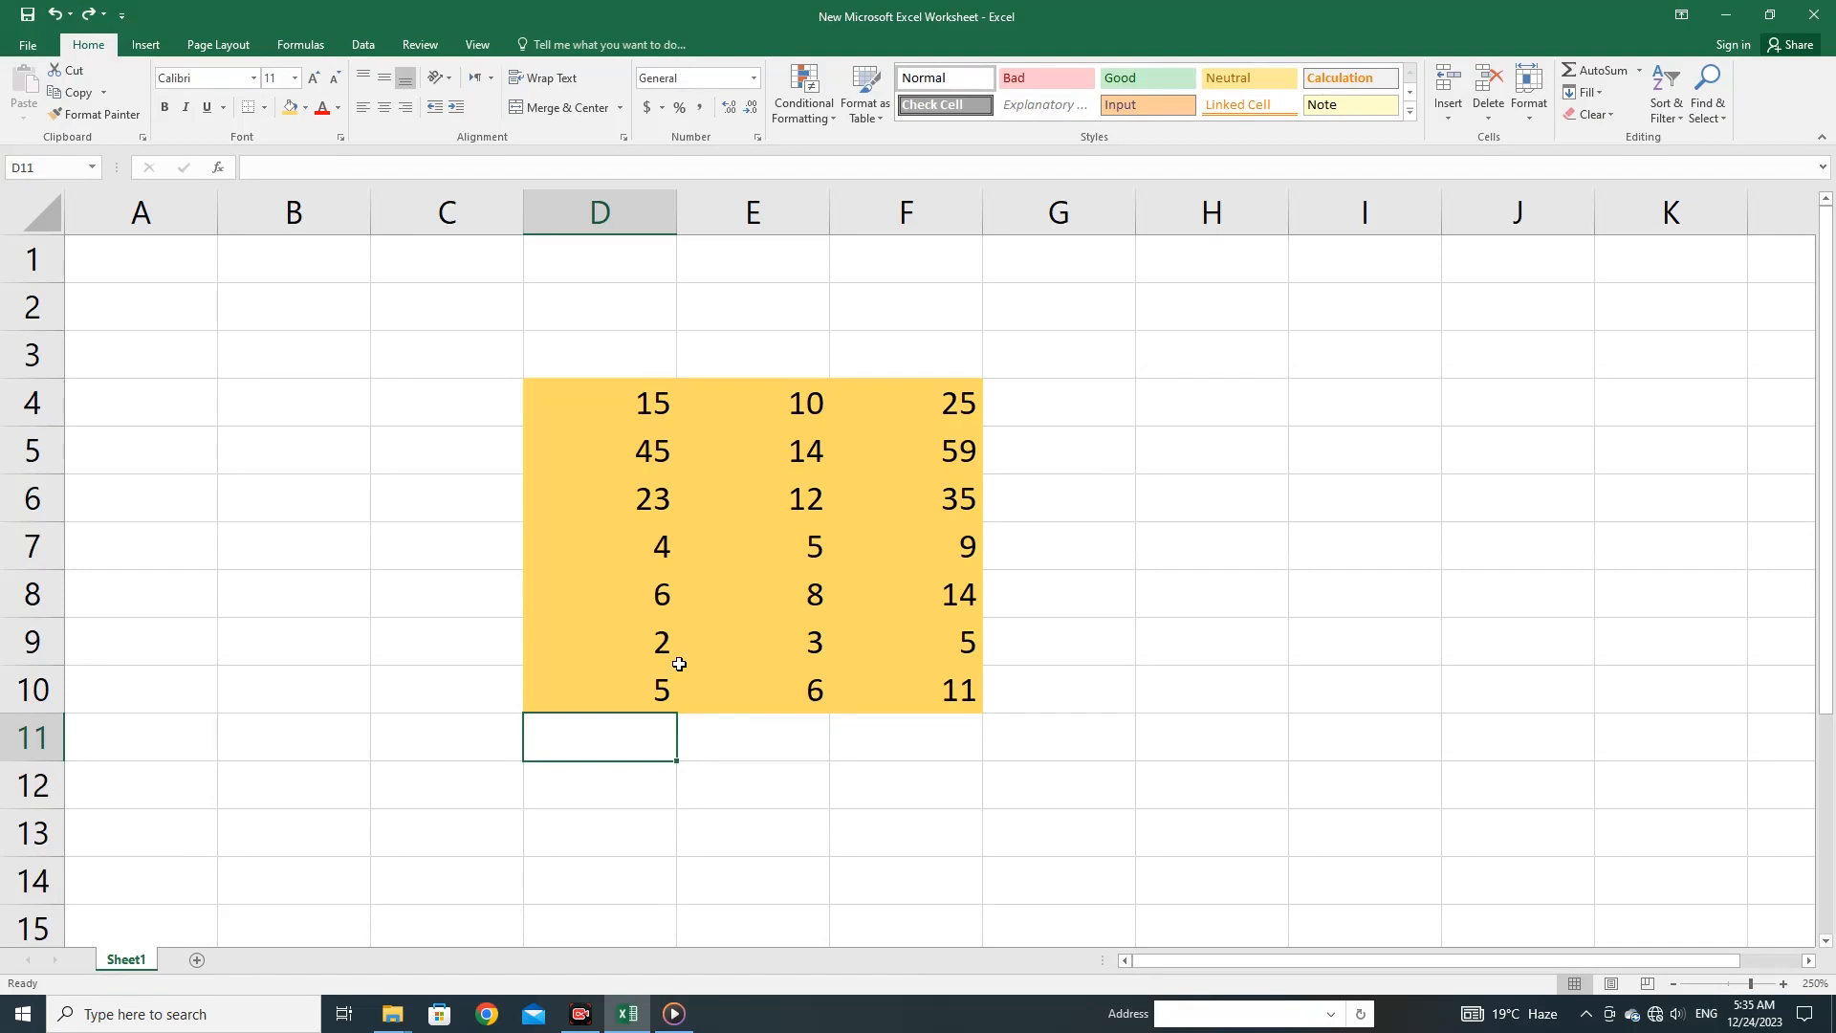
pyautogui.click(636, 741)
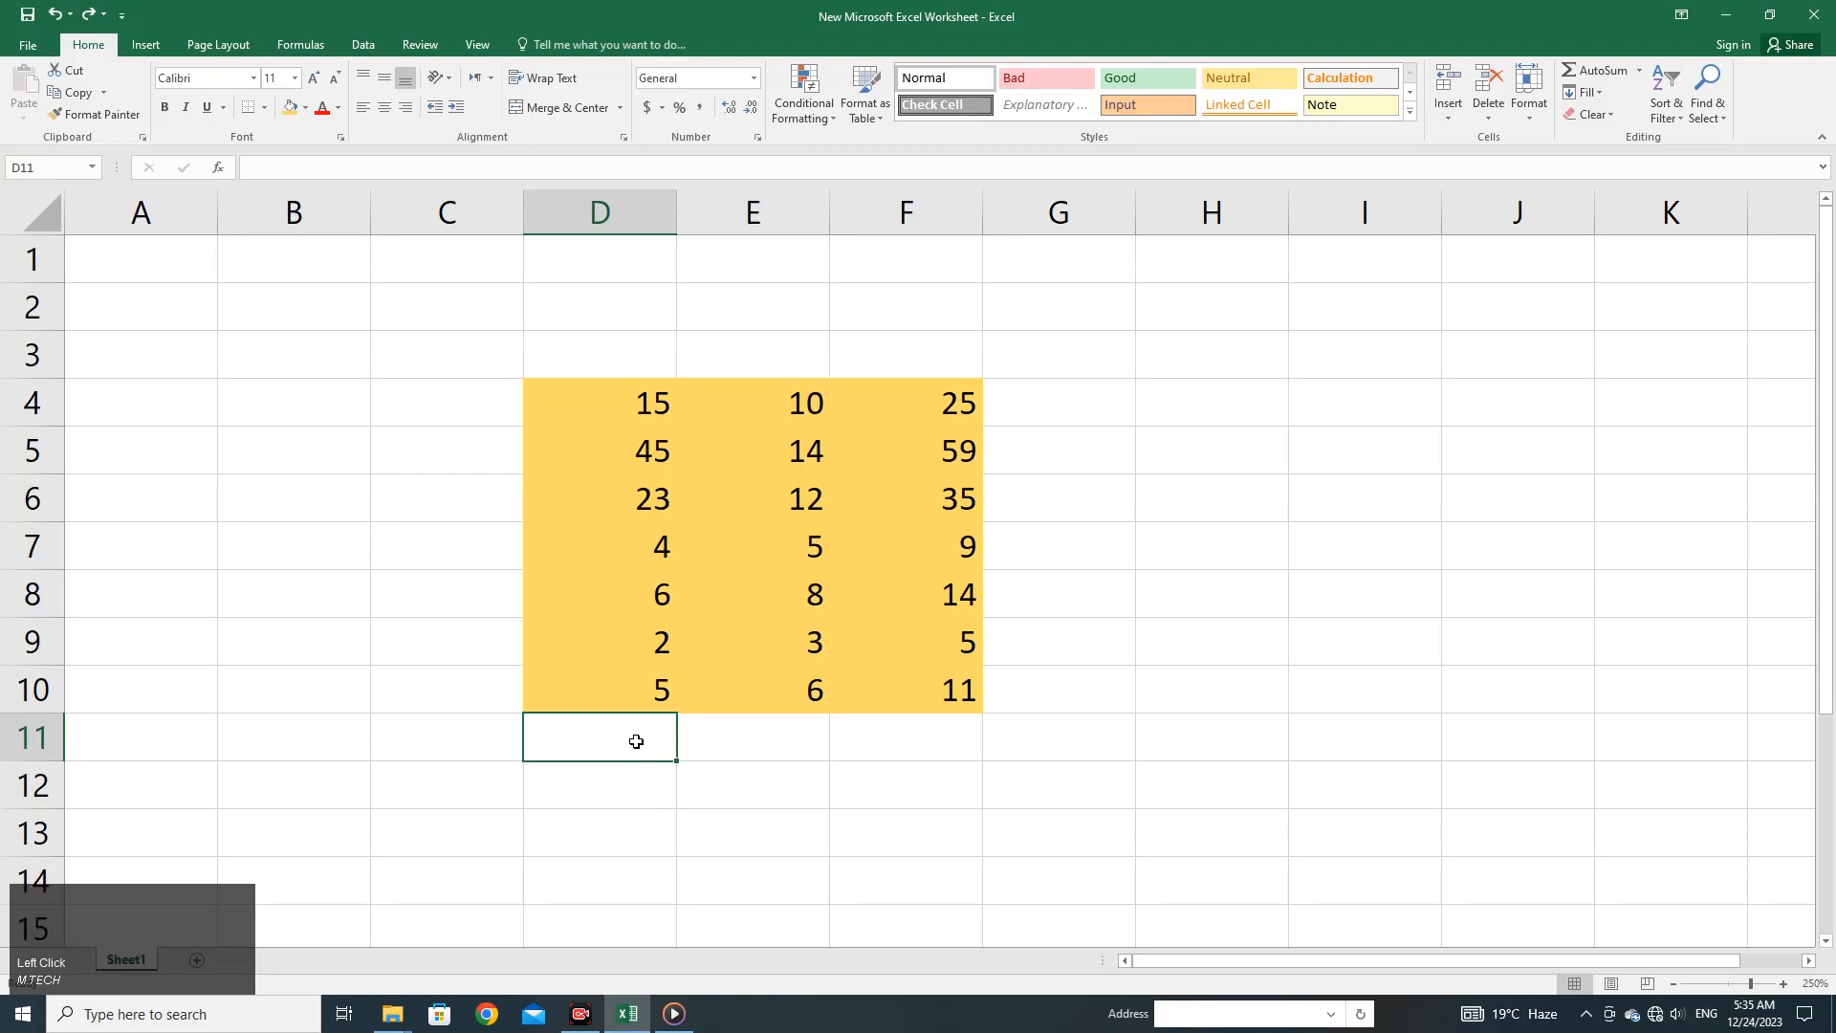
pyautogui.hotkey('alt', '=')
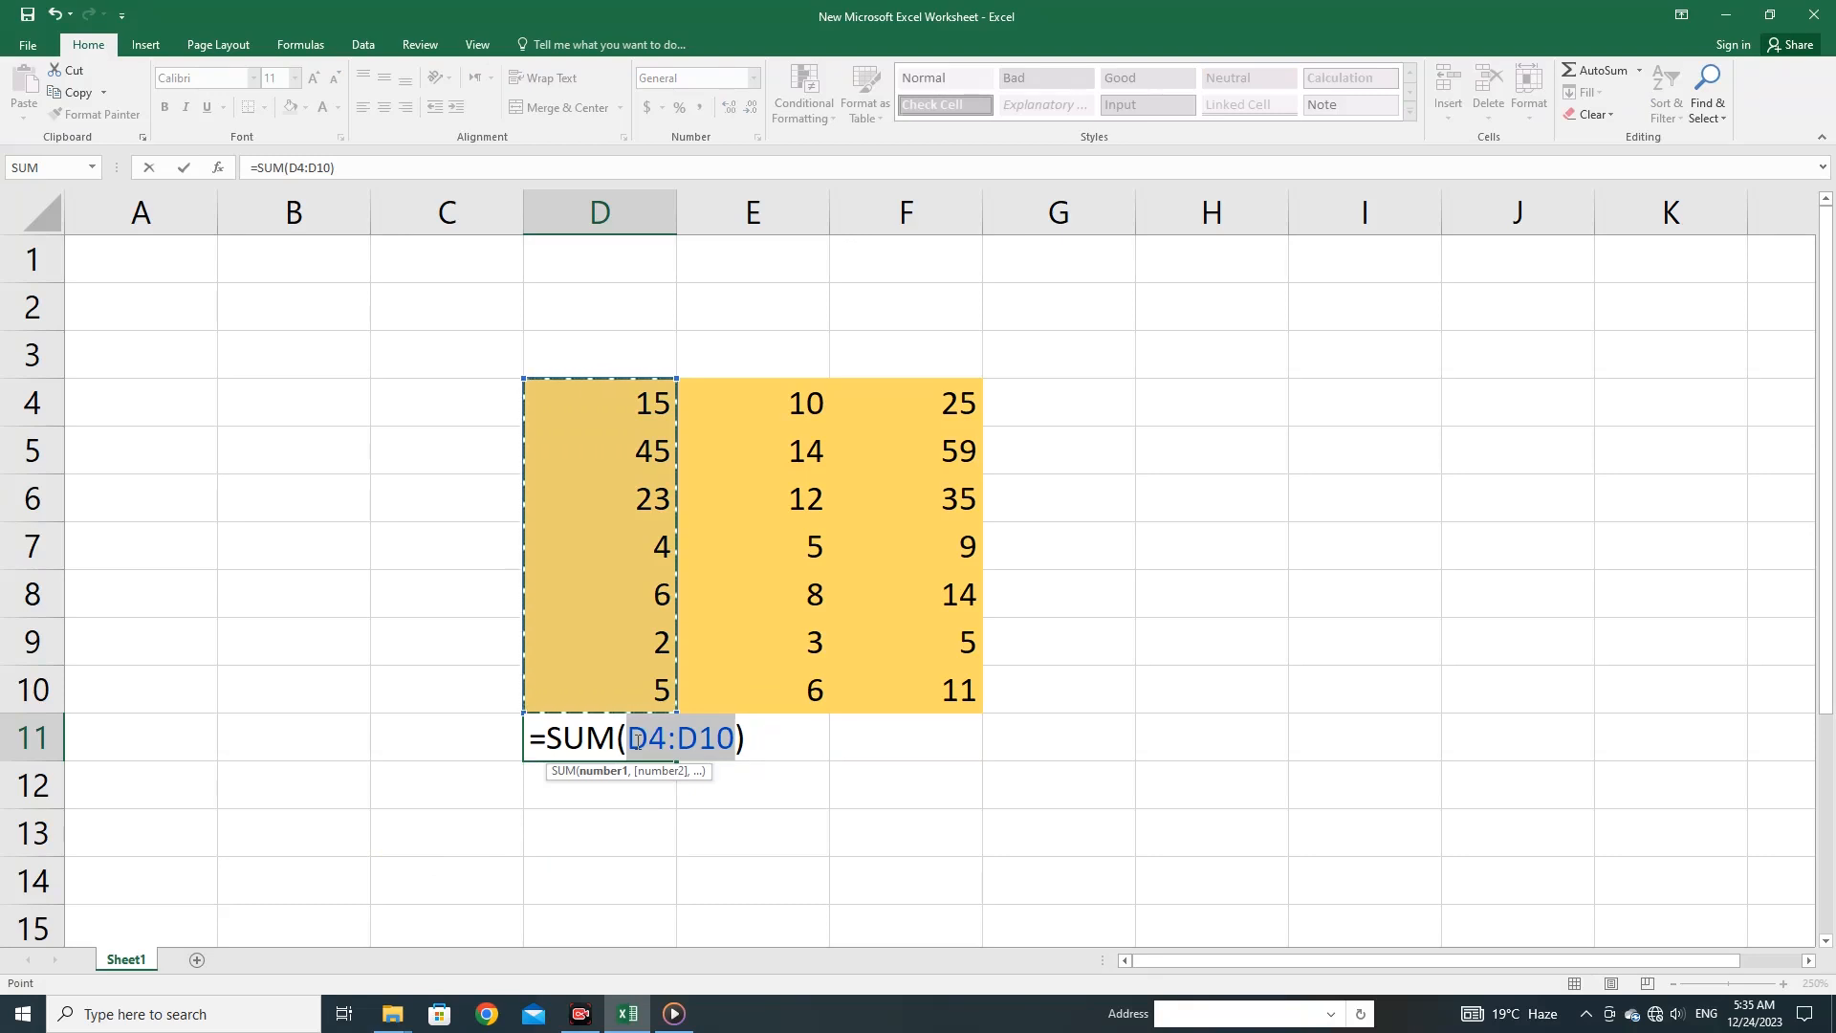
pyautogui.press('Return')
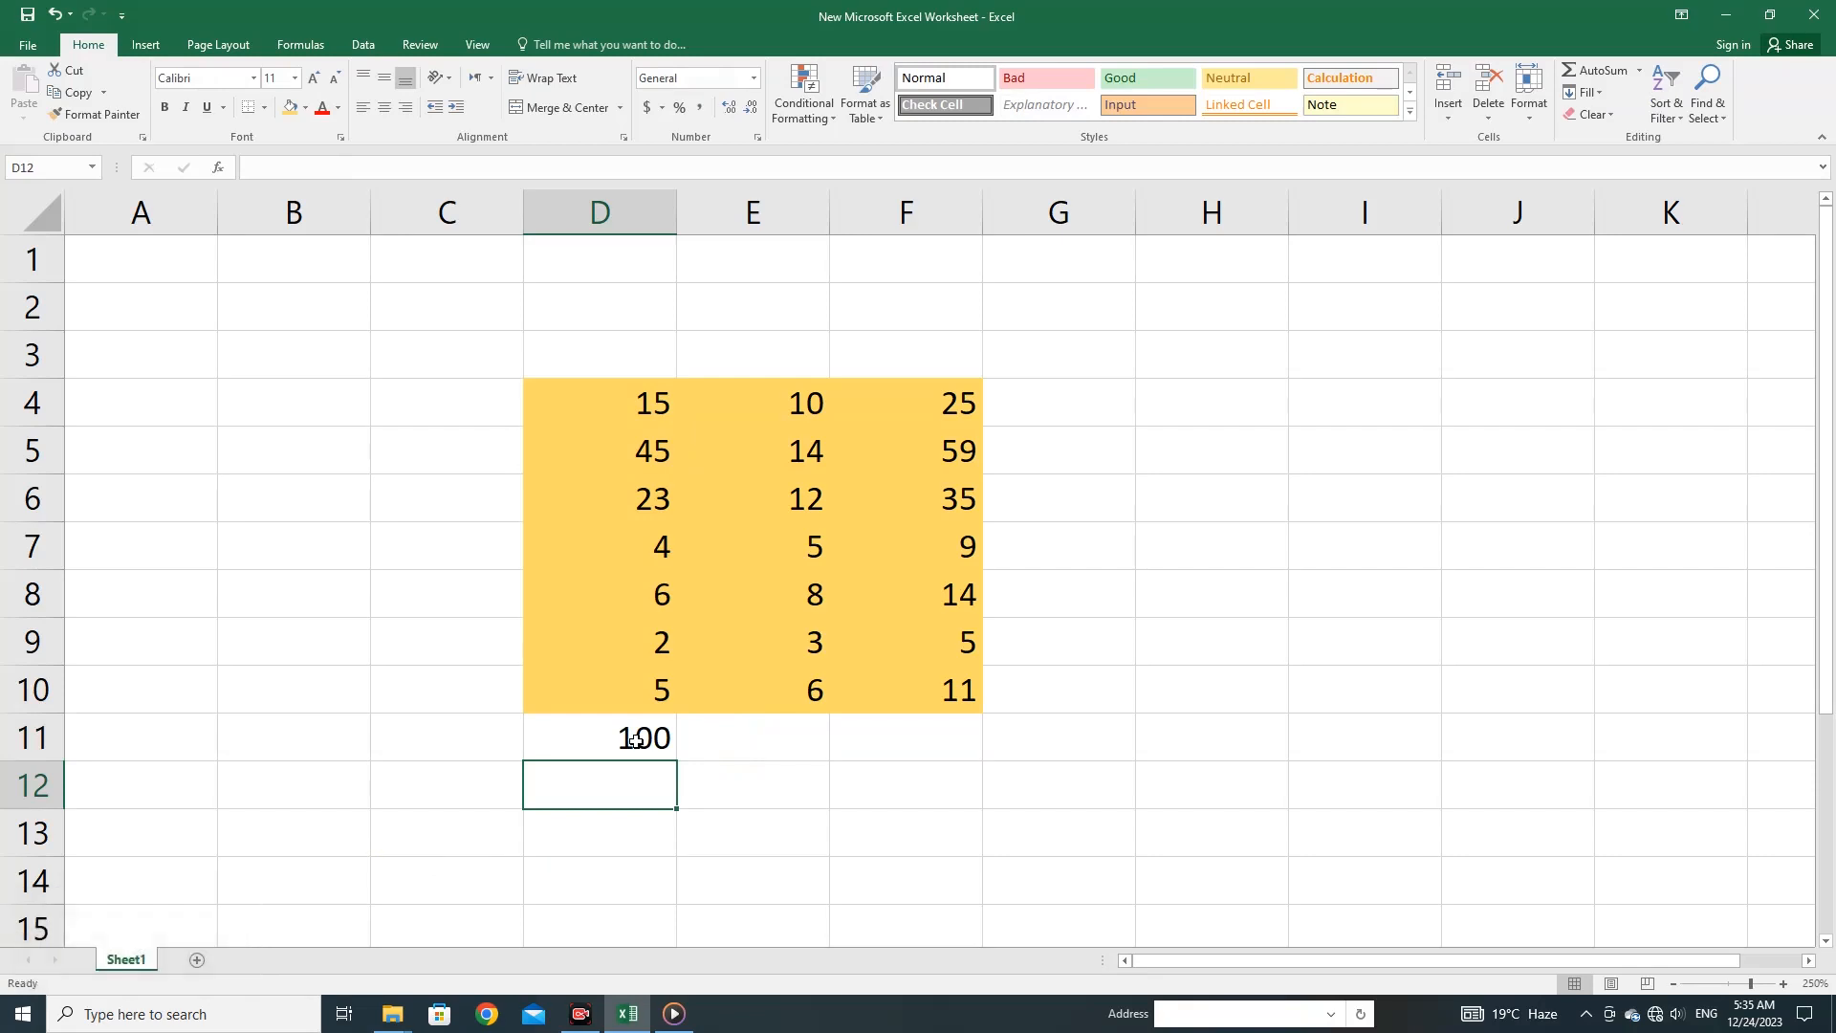
# Fill the column total in D11 right across E11:F11
pyautogui.click(636, 739)
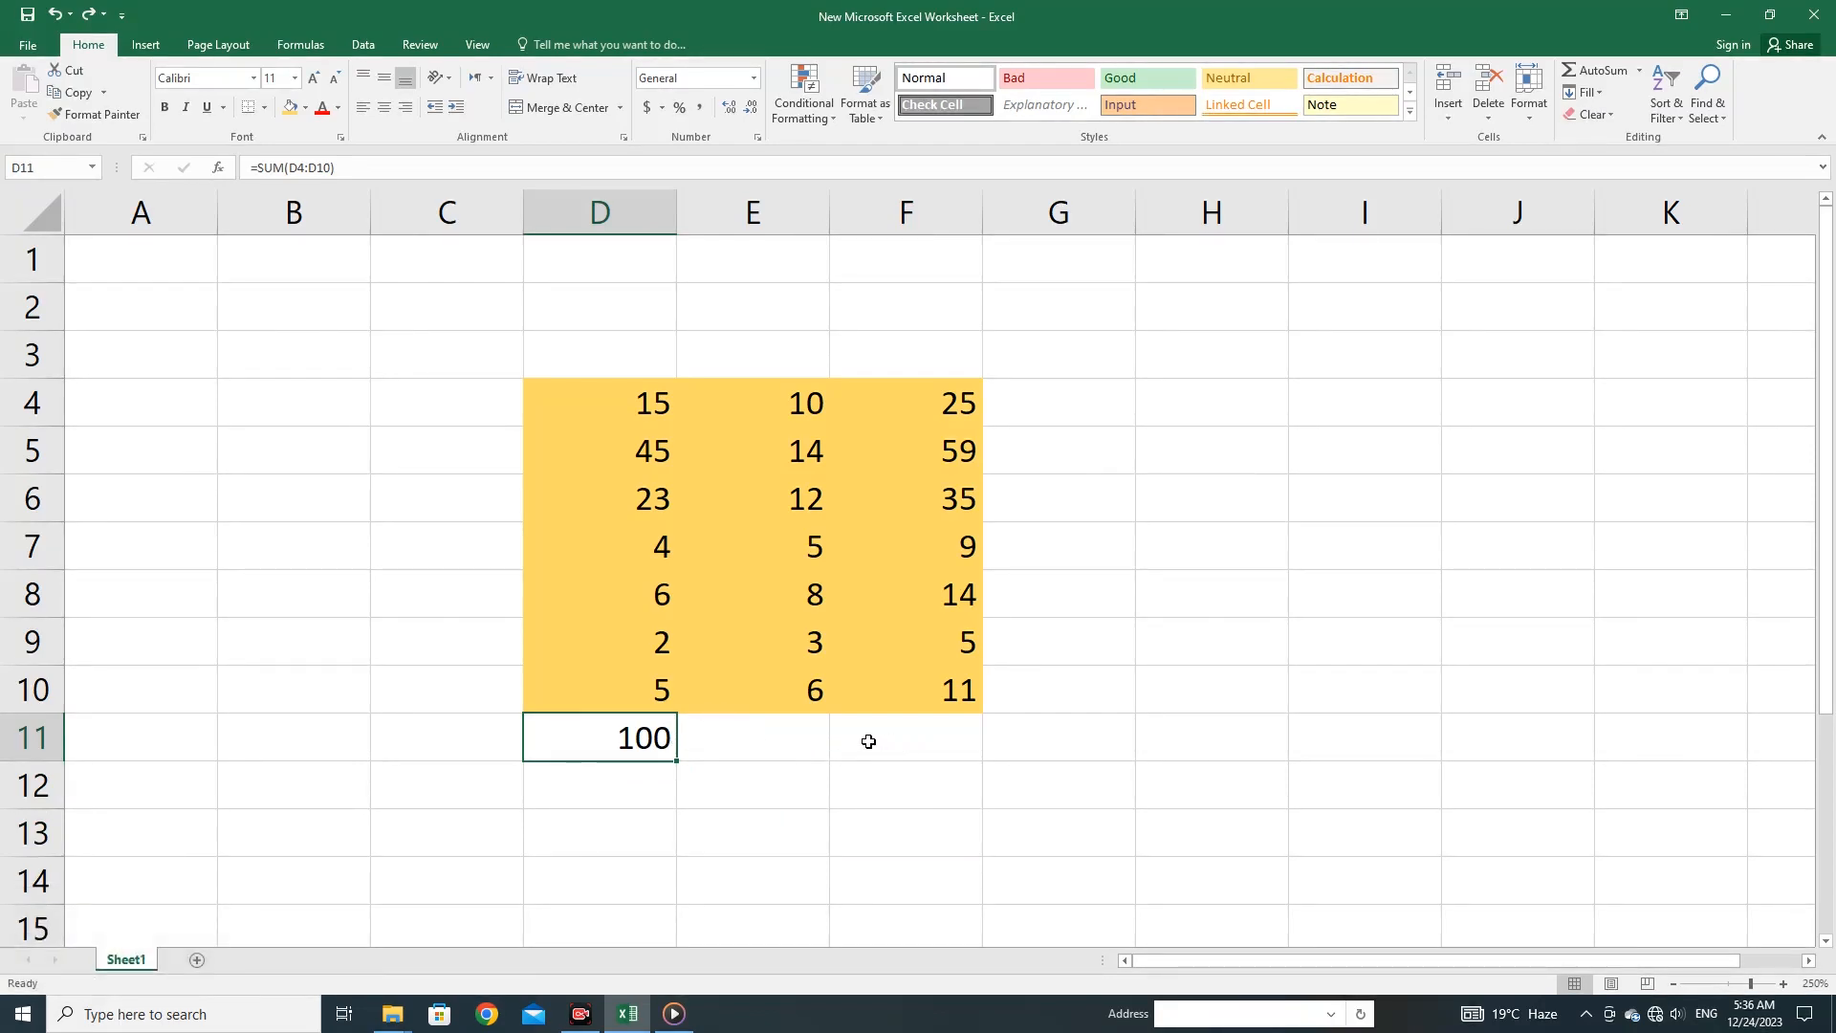
pyautogui.moveTo(663, 737); pyautogui.dragTo(910, 736)
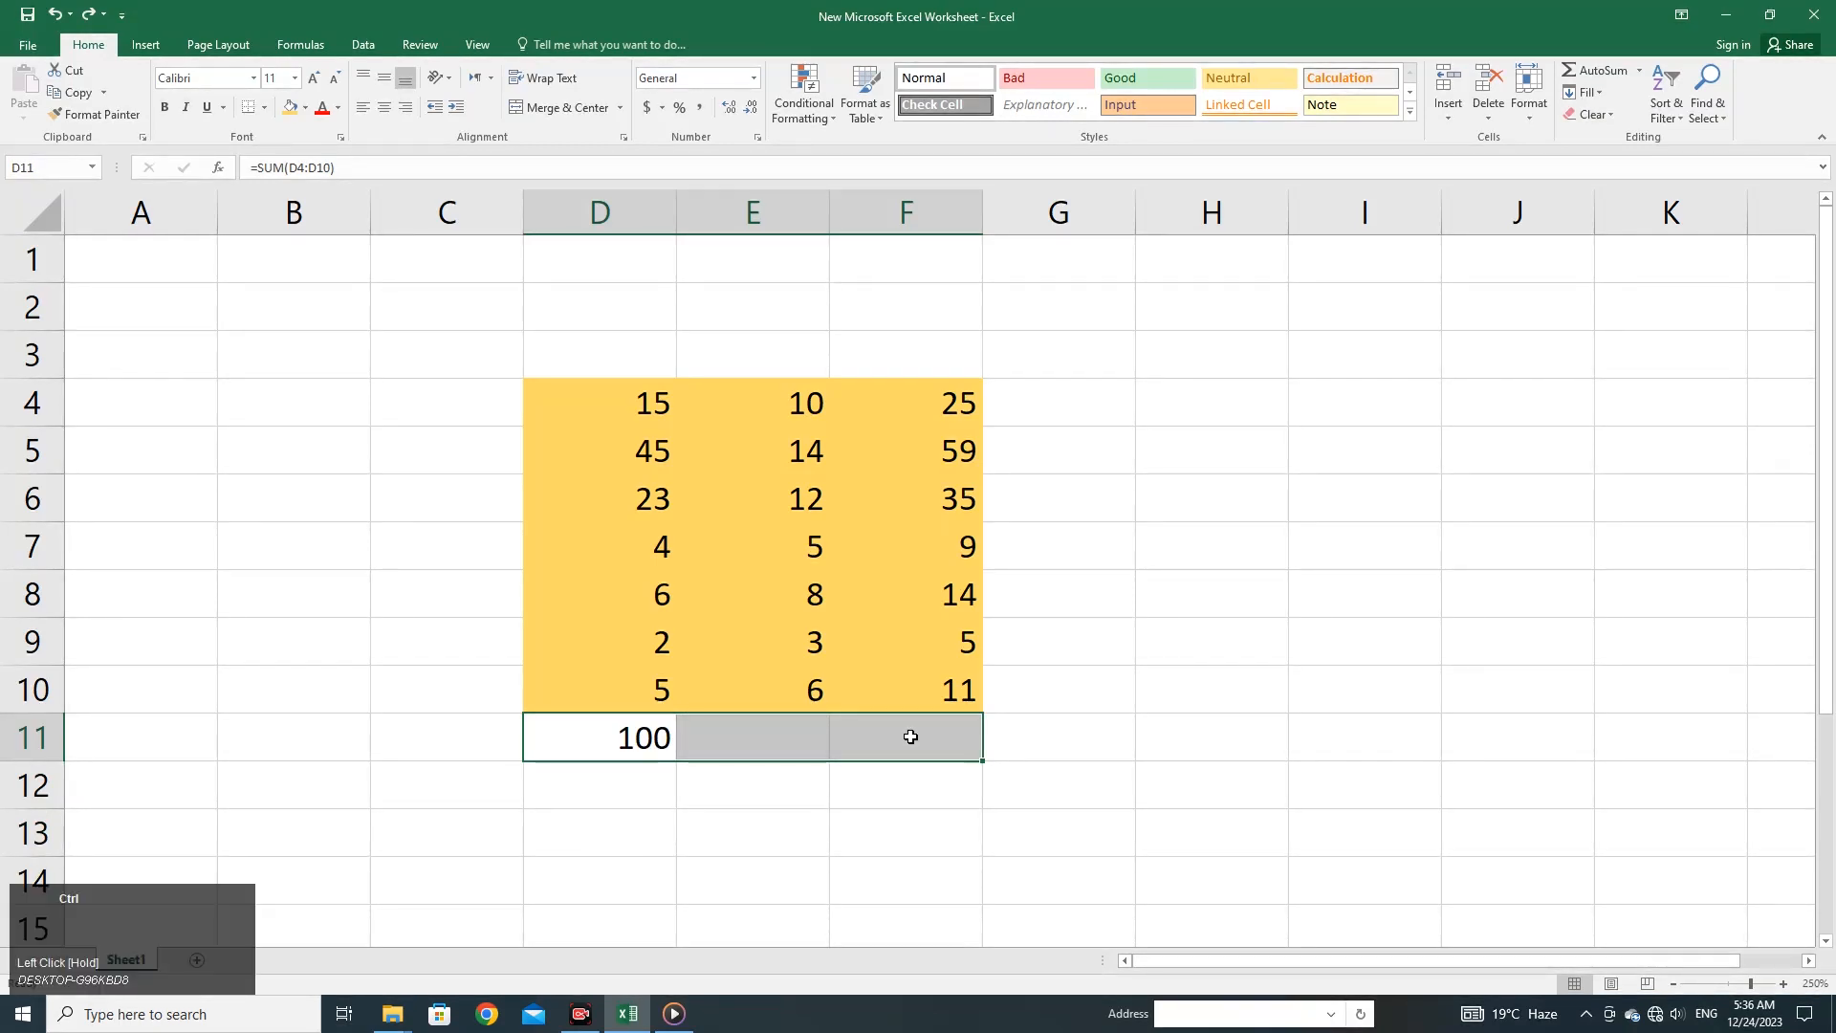
pyautogui.hotkey('ctrl', 'r')
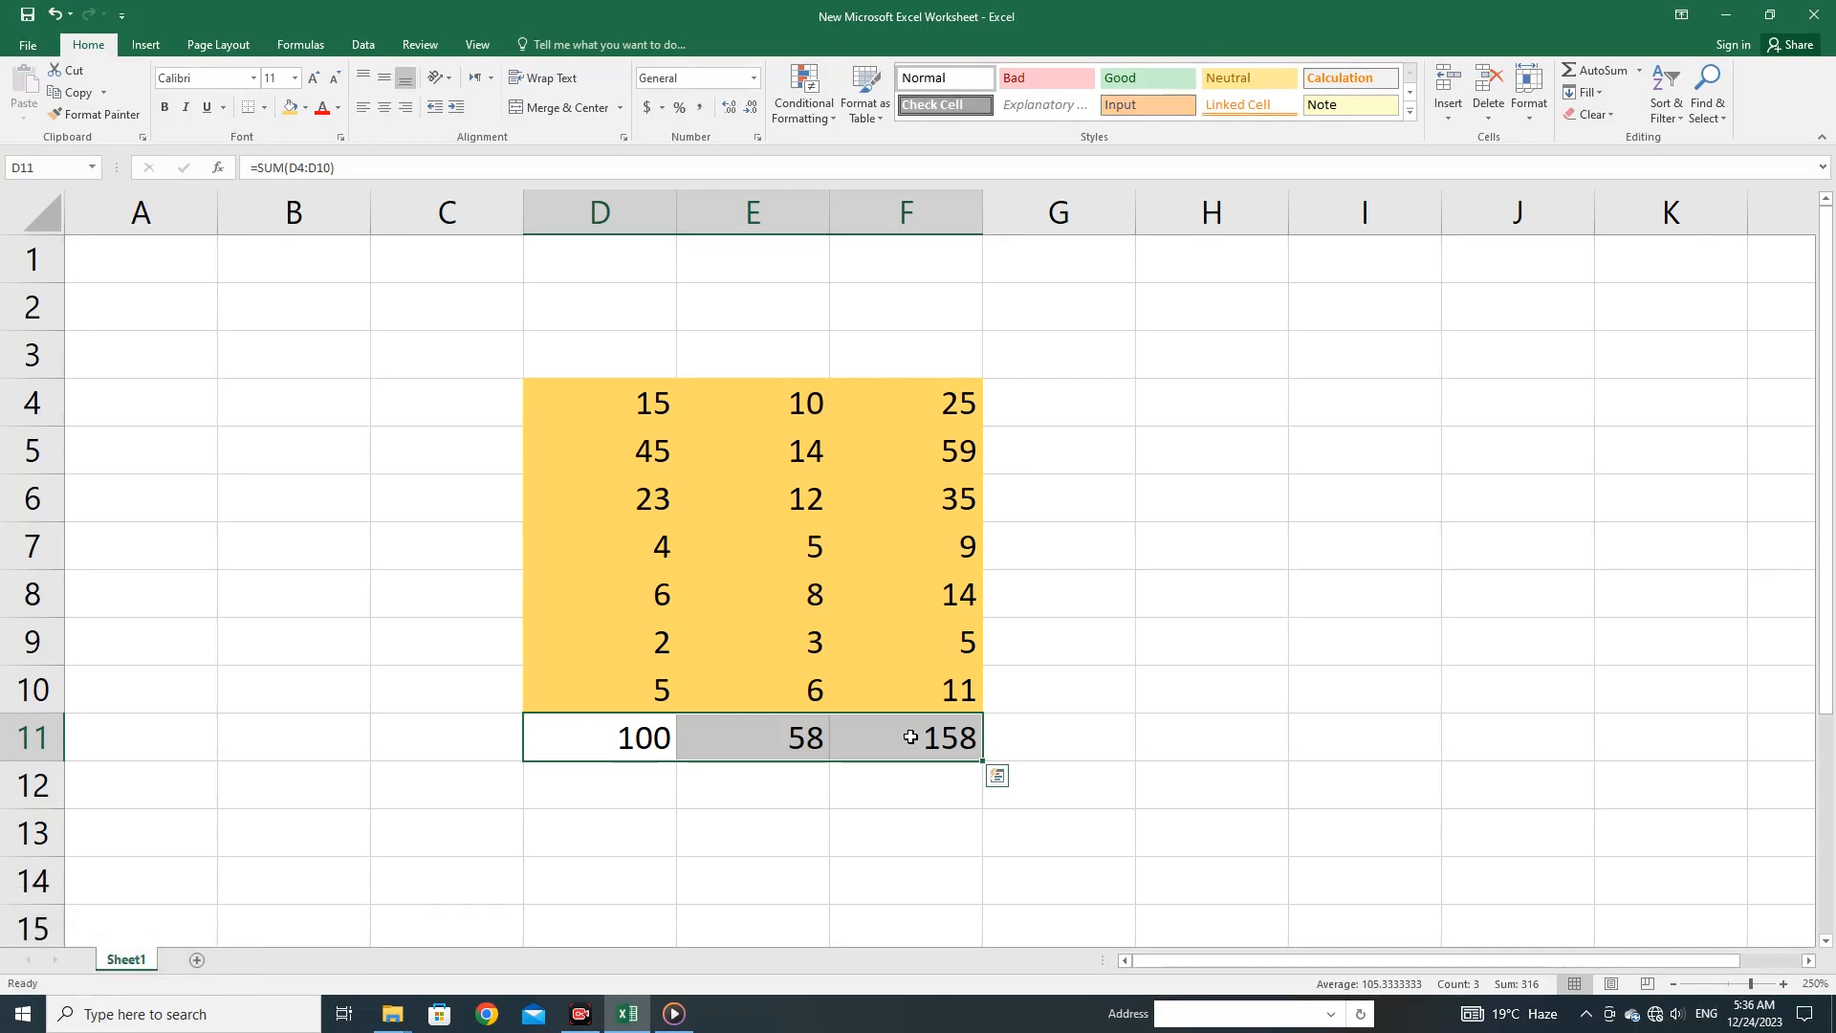
# Undo the fill across row 11 and the AutoSum entry in D11
pyautogui.hotkey('ctrl', 'z')
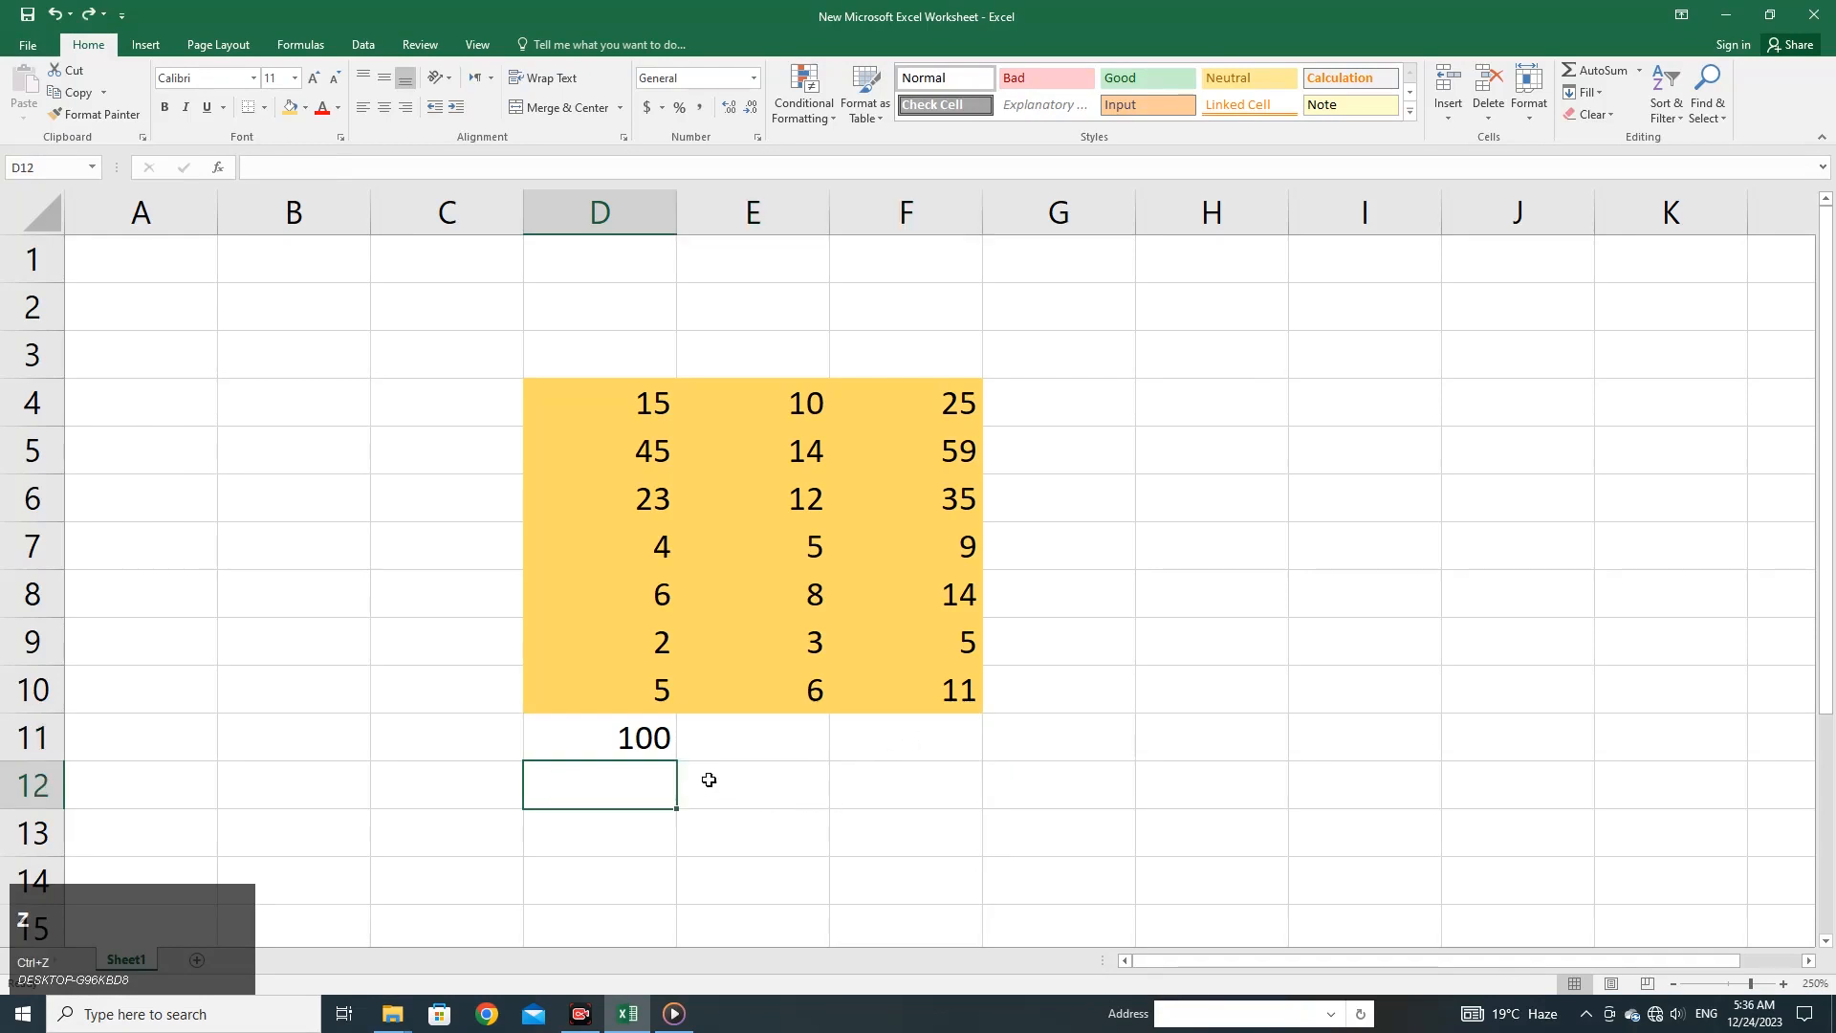
pyautogui.hotkey('ctrl', 'z')
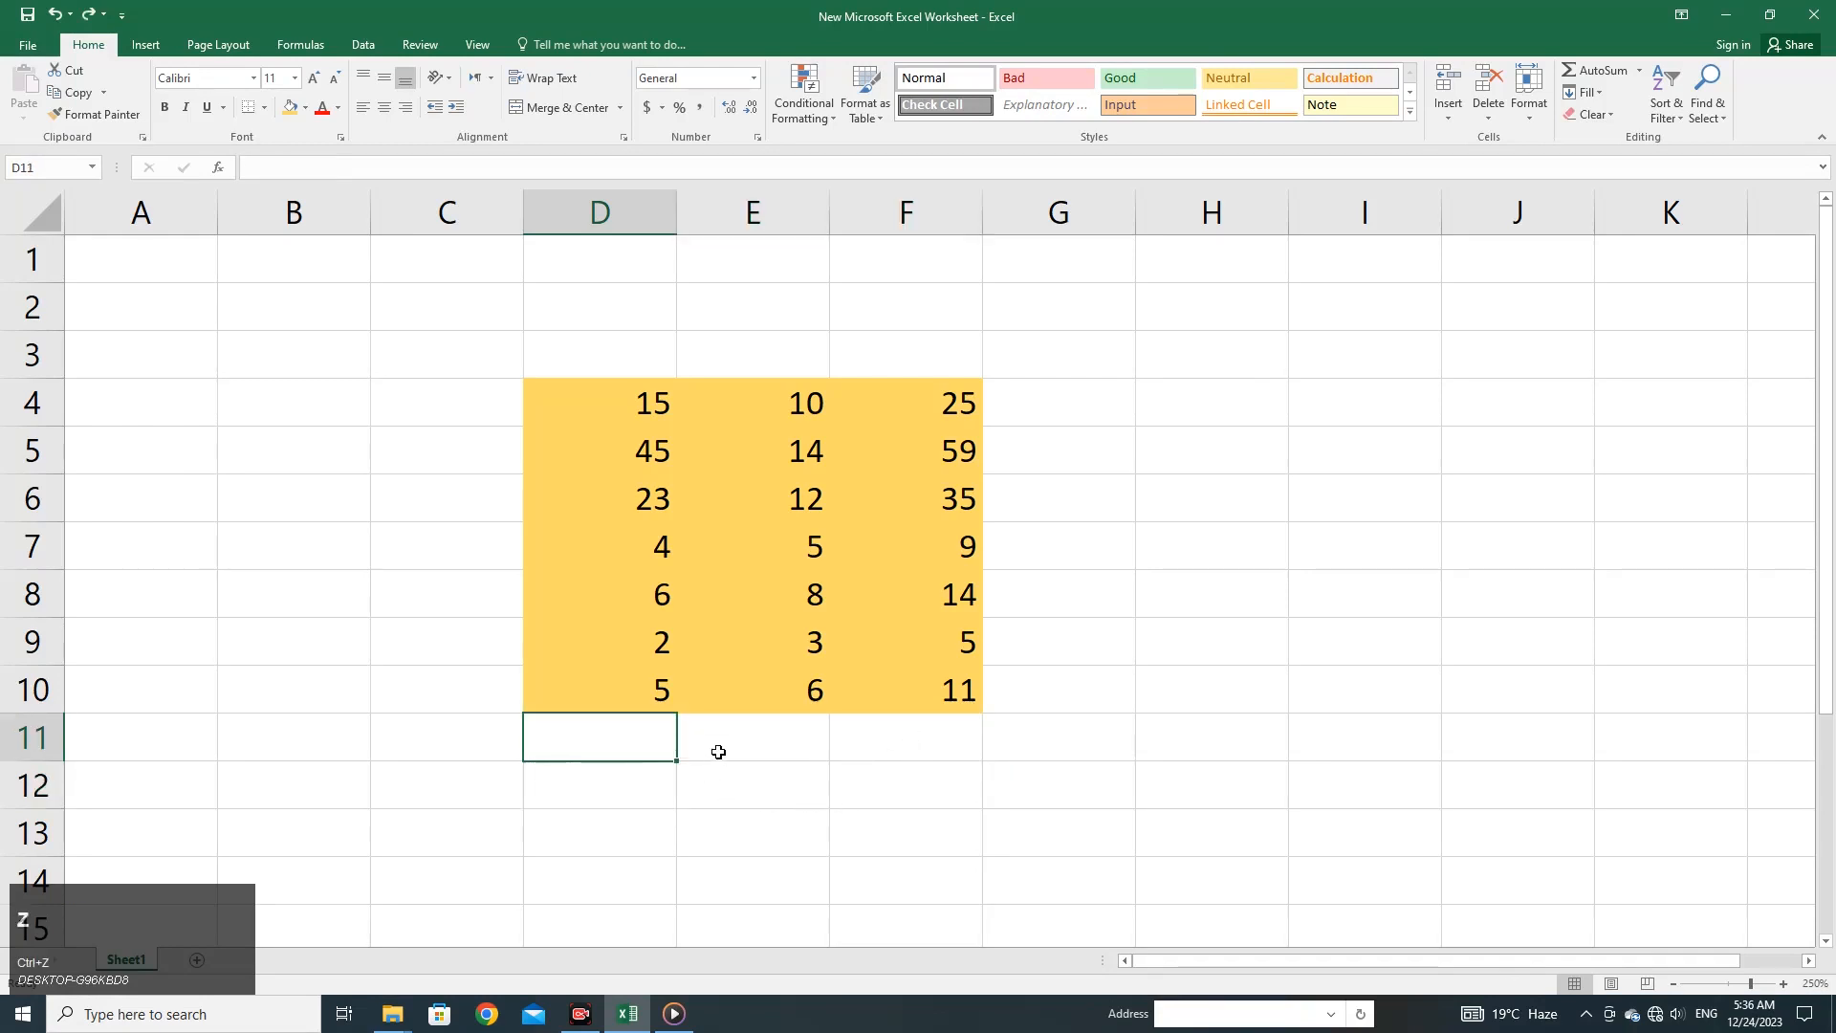
# Total all three table columns at once by applying AutoSum to D11:F11
pyautogui.moveTo(641, 736); pyautogui.dragTo(899, 736)
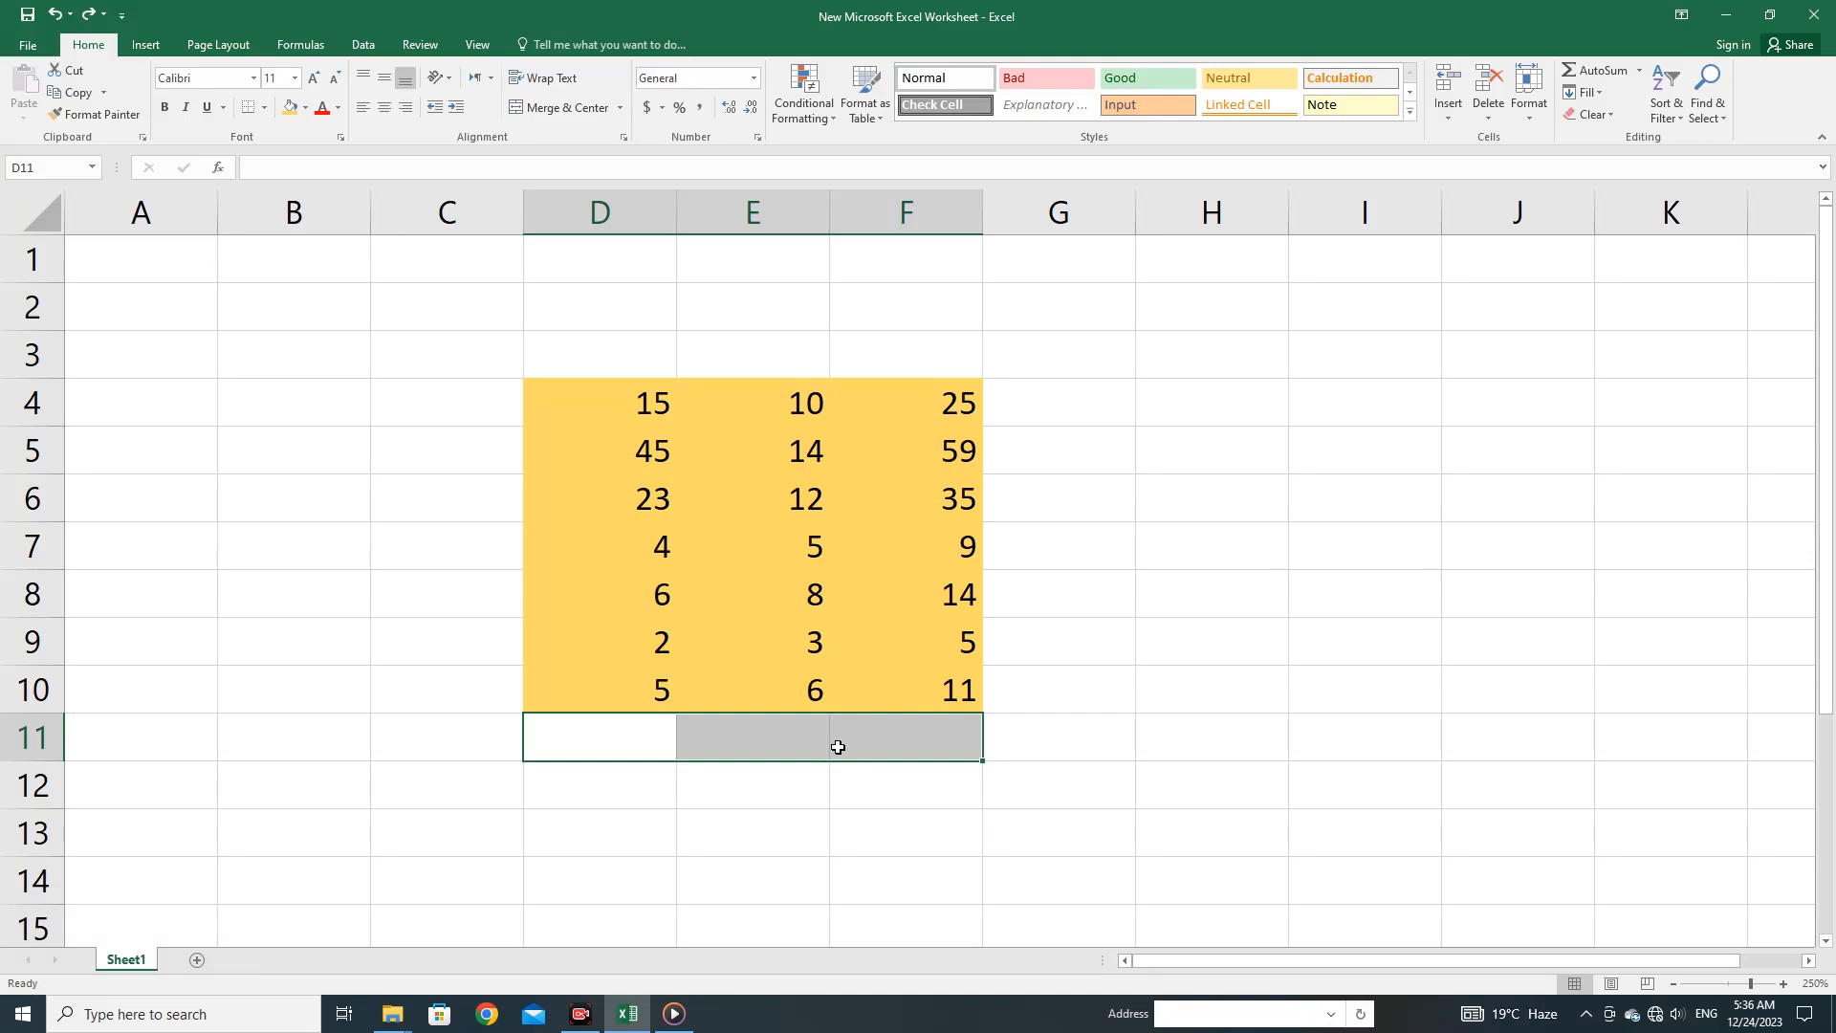
pyautogui.hotkey('alt', '=')
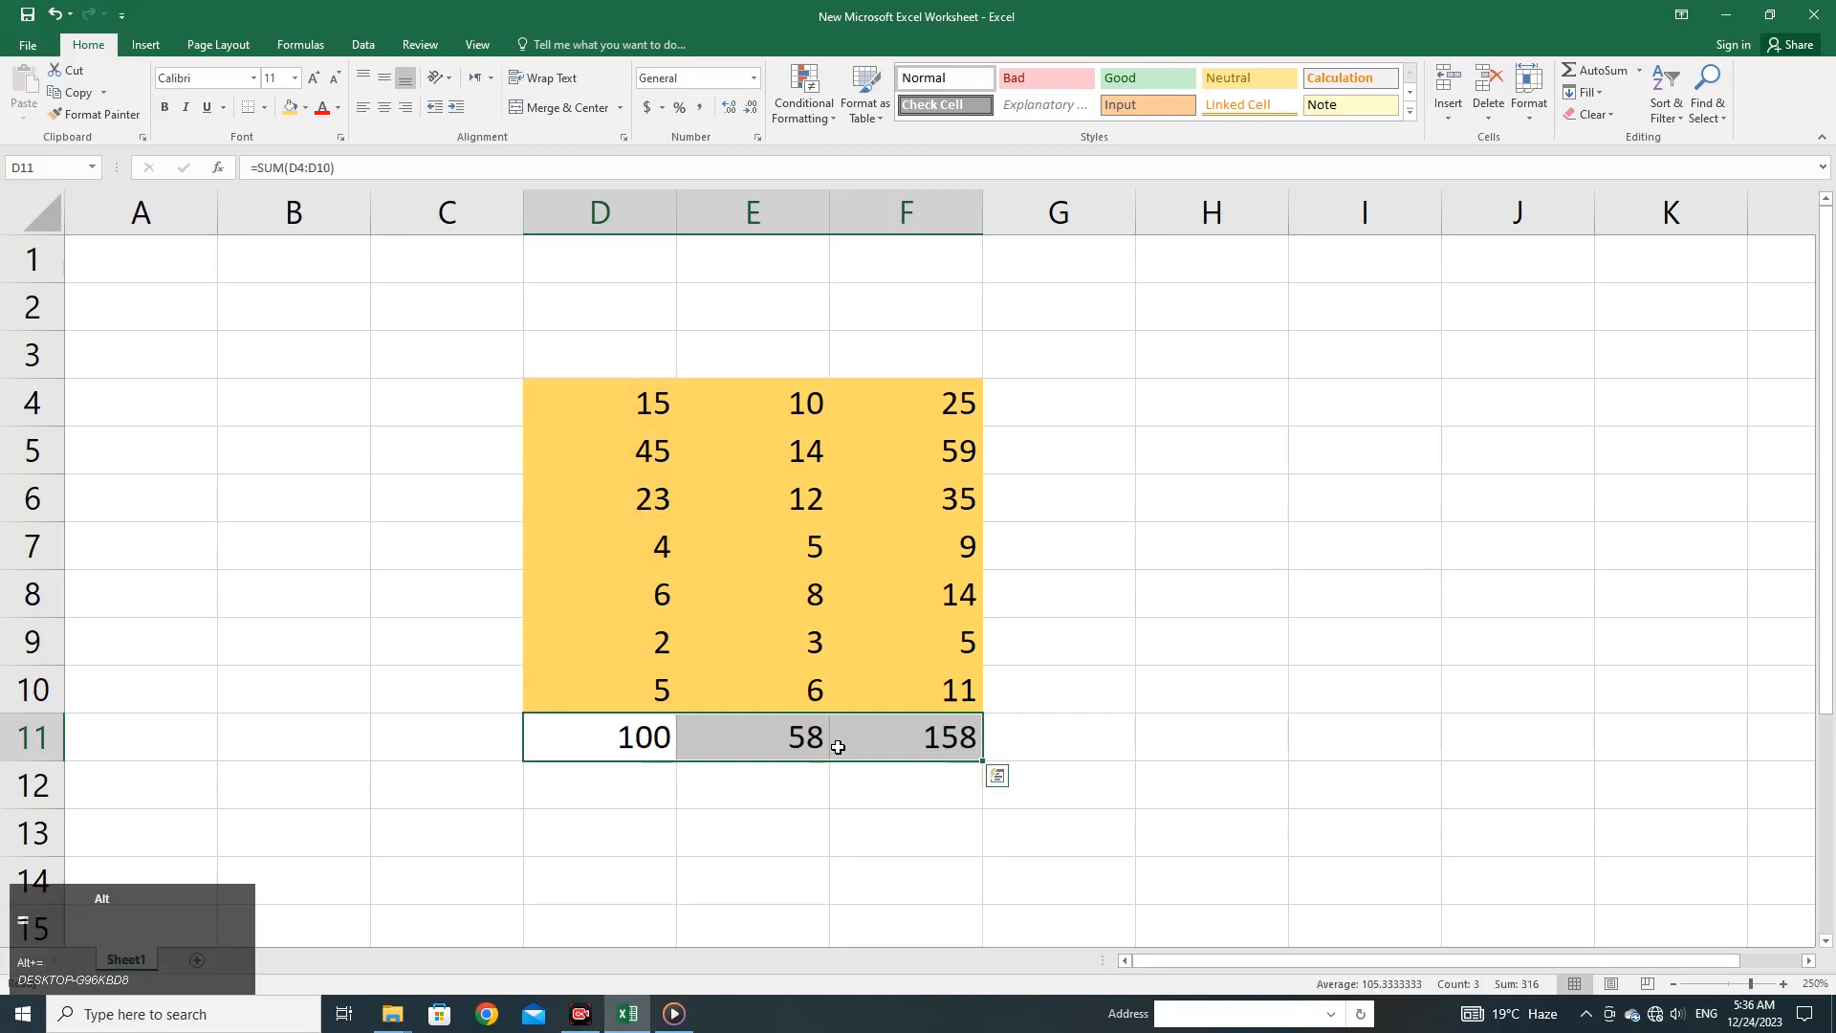